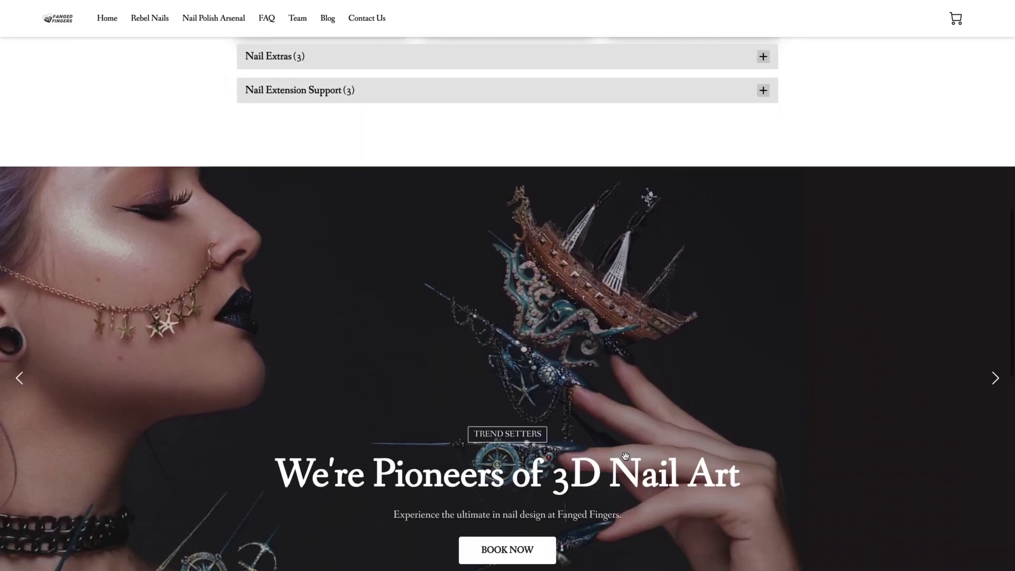
- Preview the site's Artistic Manicure, Team, FAQ and Nail Polish Arsenal pages, then return home
scroll(626, 456, "down", 10)
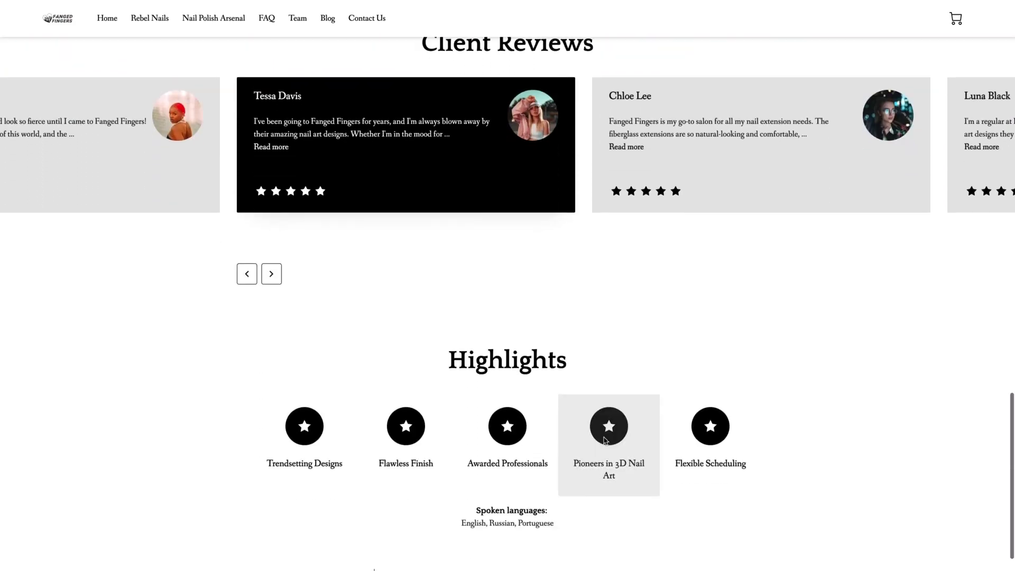
scroll(604, 438, "down", 1)
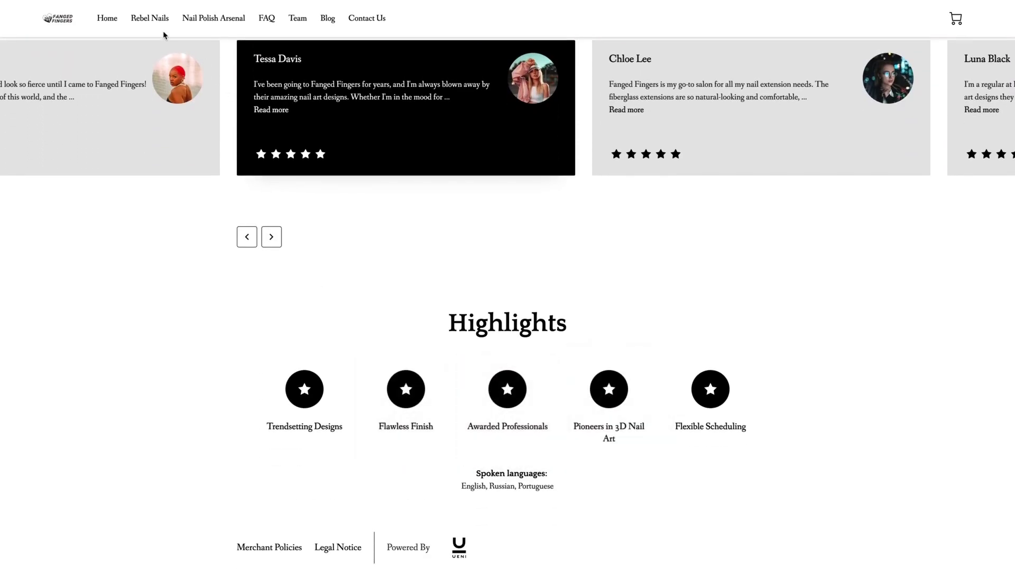
left_click(144, 20)
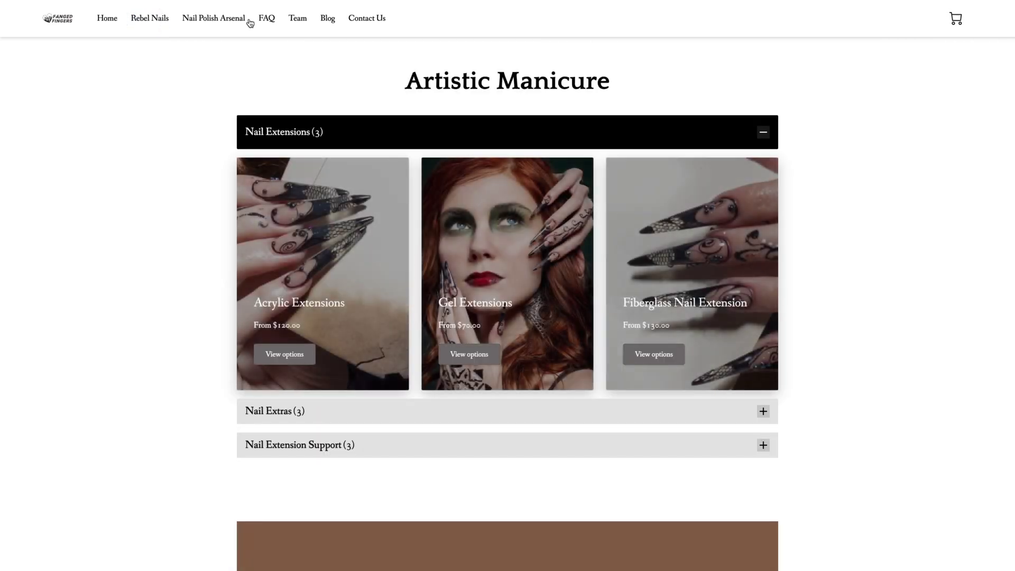
left_click(295, 20)
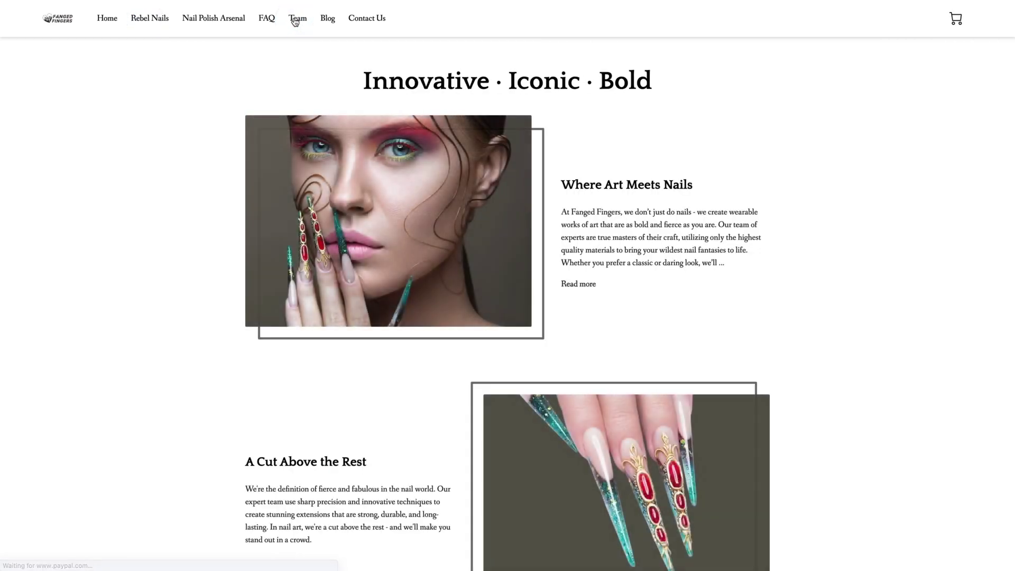
left_click(274, 23)
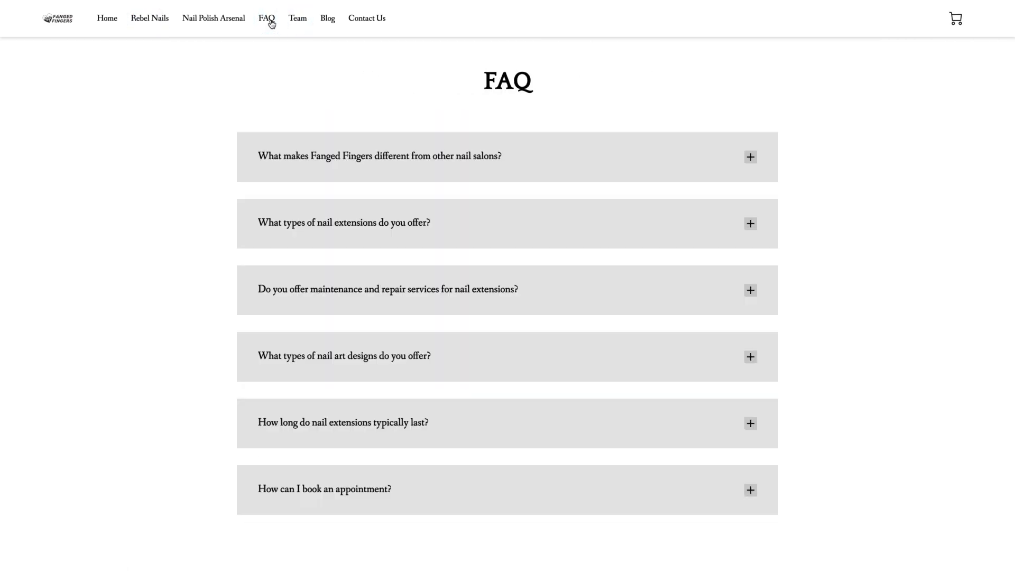
left_click(225, 26)
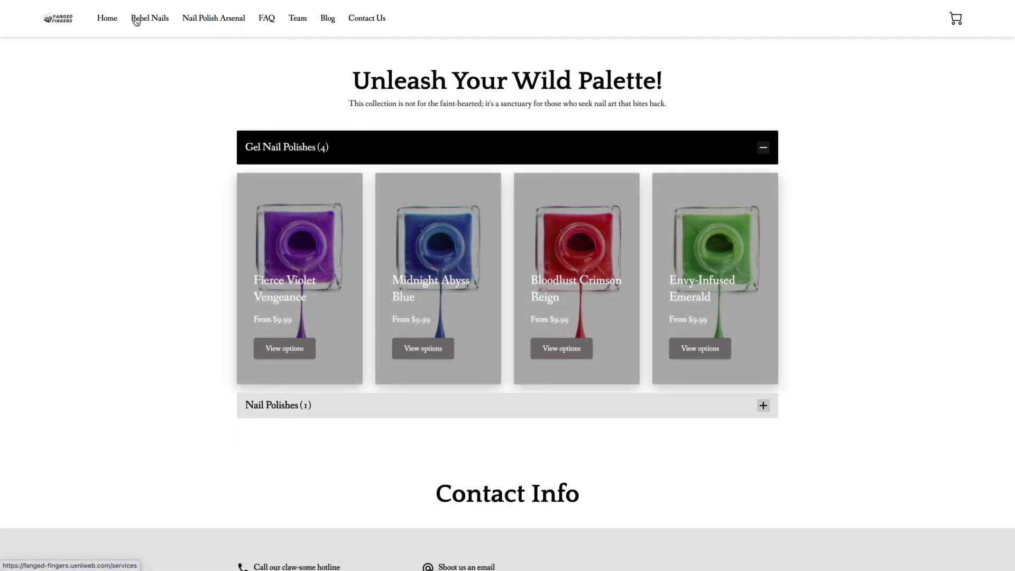
left_click(136, 21)
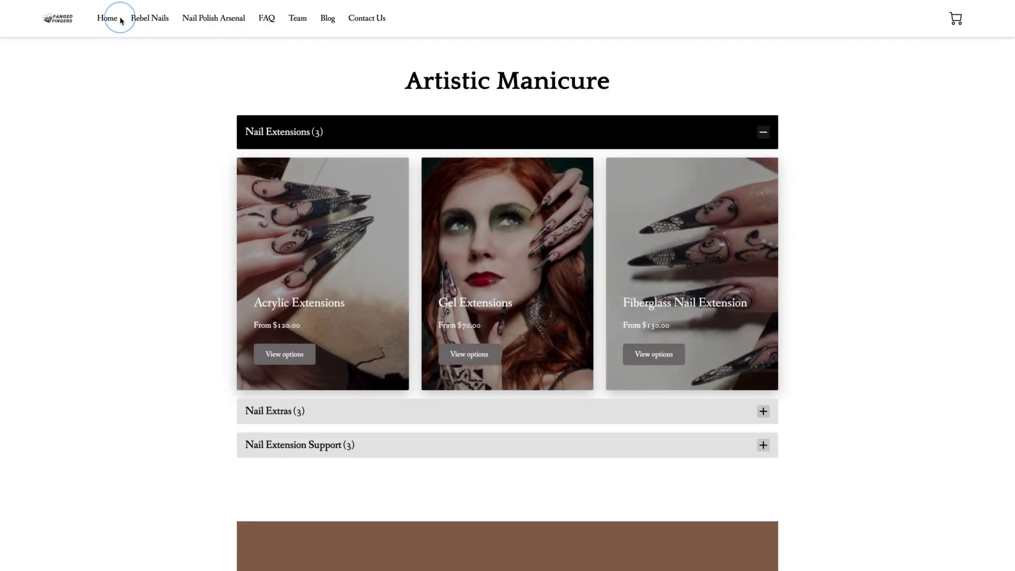
left_click(121, 20)
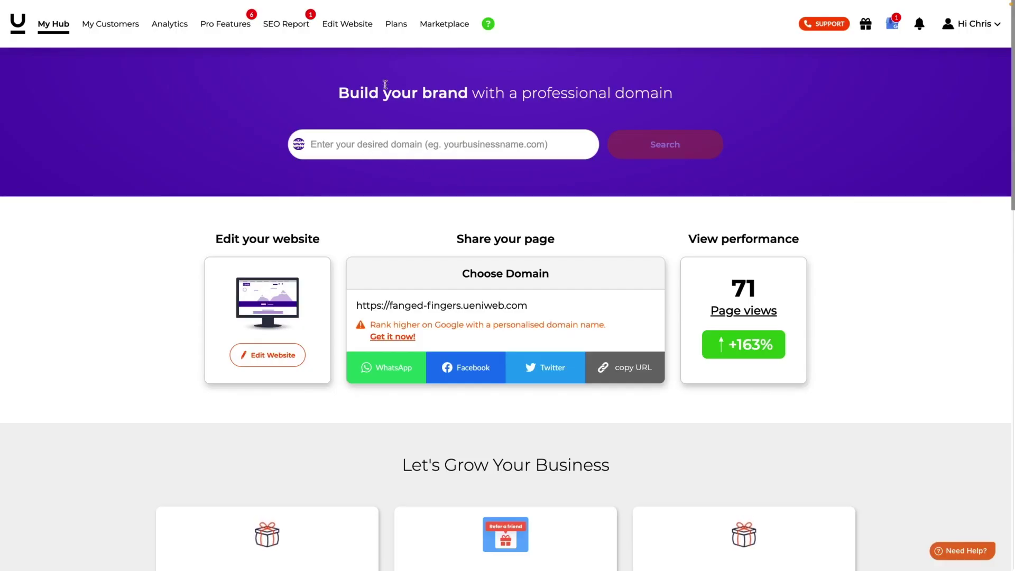
- Search for 'fangedfingers' and confirm fangedfingers.us as the site's domain
left_click(414, 147)
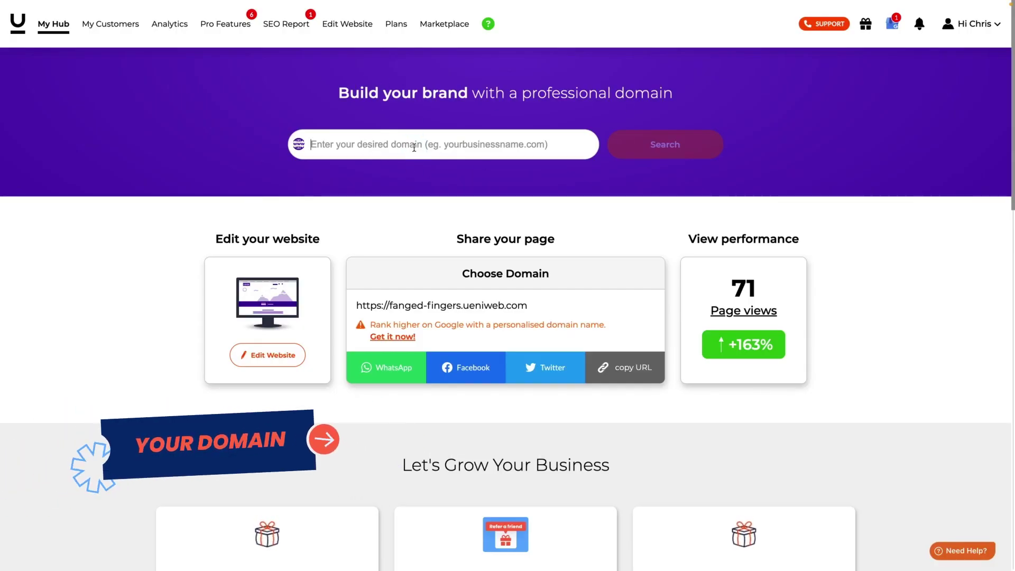
type("fangedfinger")
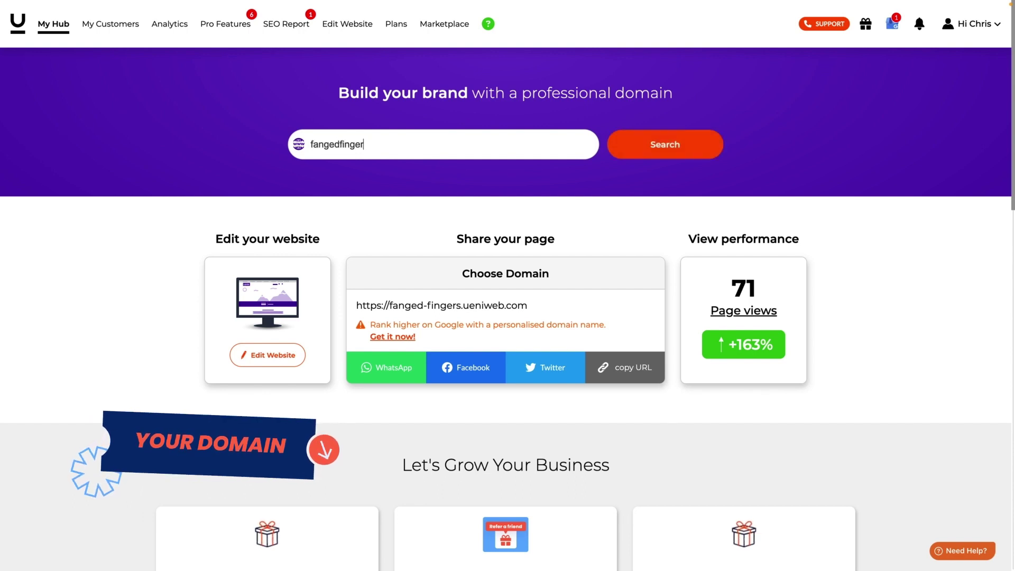
type("s")
key("Return")
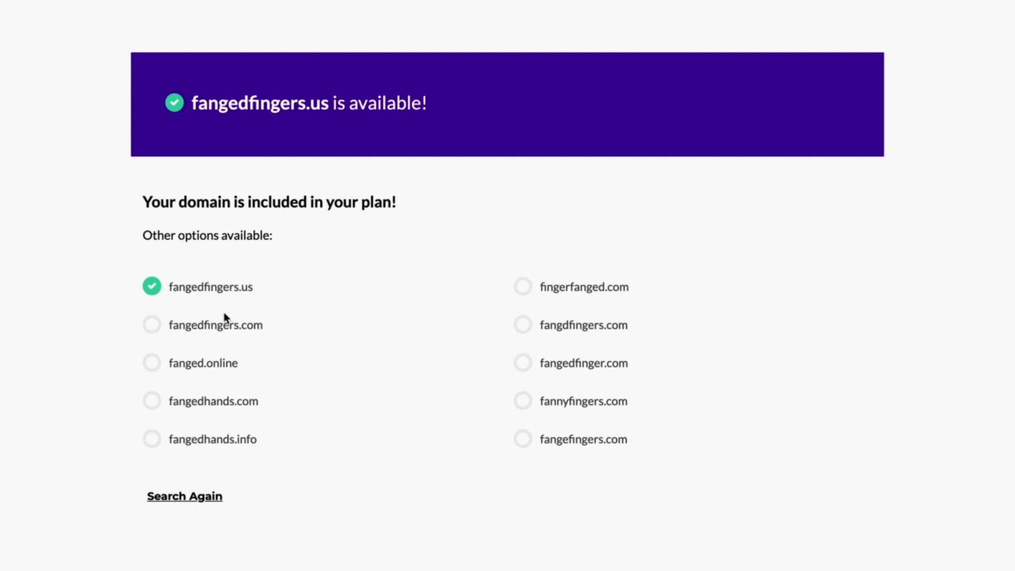
left_click(151, 325)
left_click(152, 291)
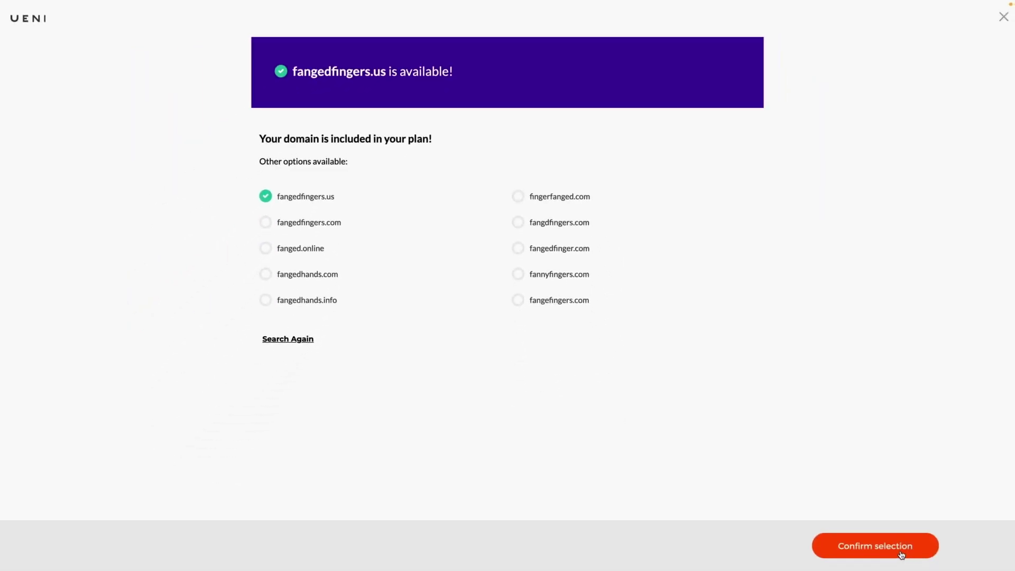
left_click(901, 554)
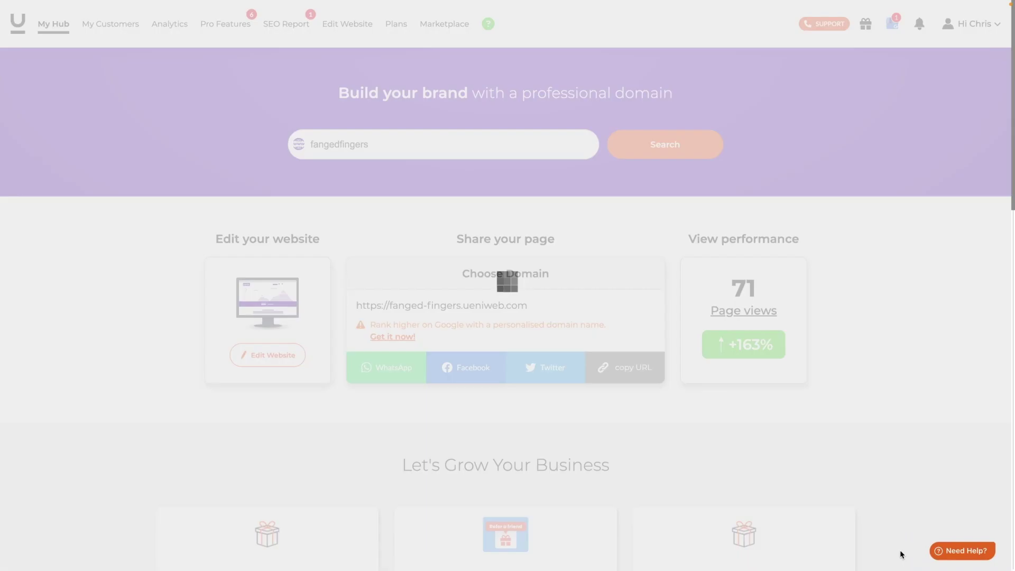
- Start the professional email setup and enter the username and the owner's first and last name
scroll(634, 408, "down", 3)
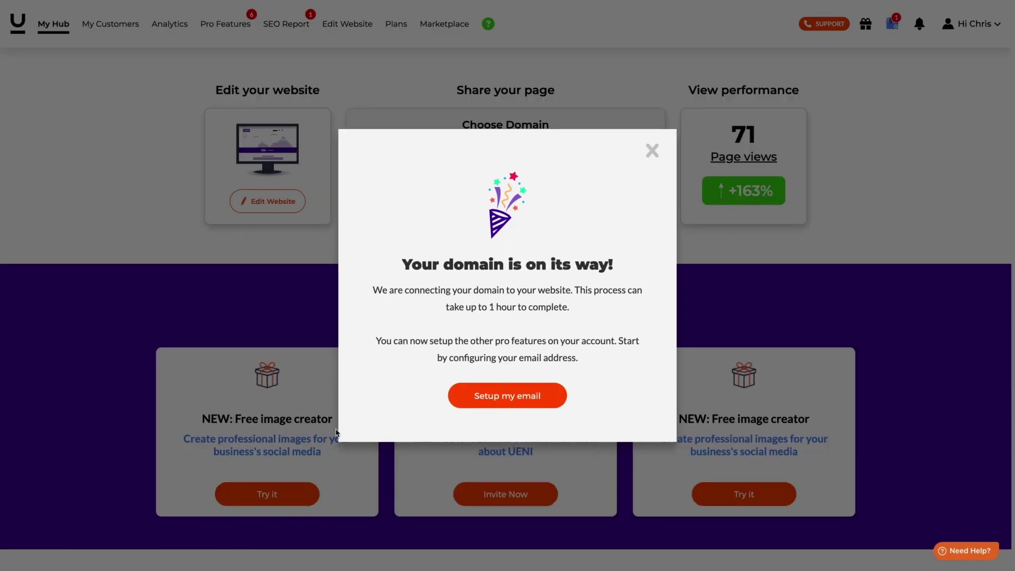
left_click(531, 400)
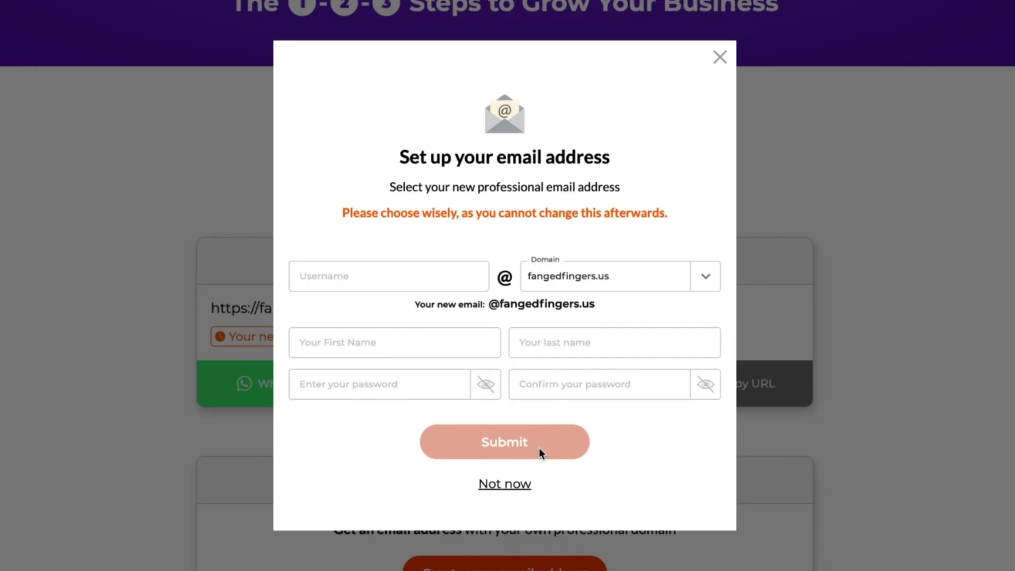
left_click(359, 274)
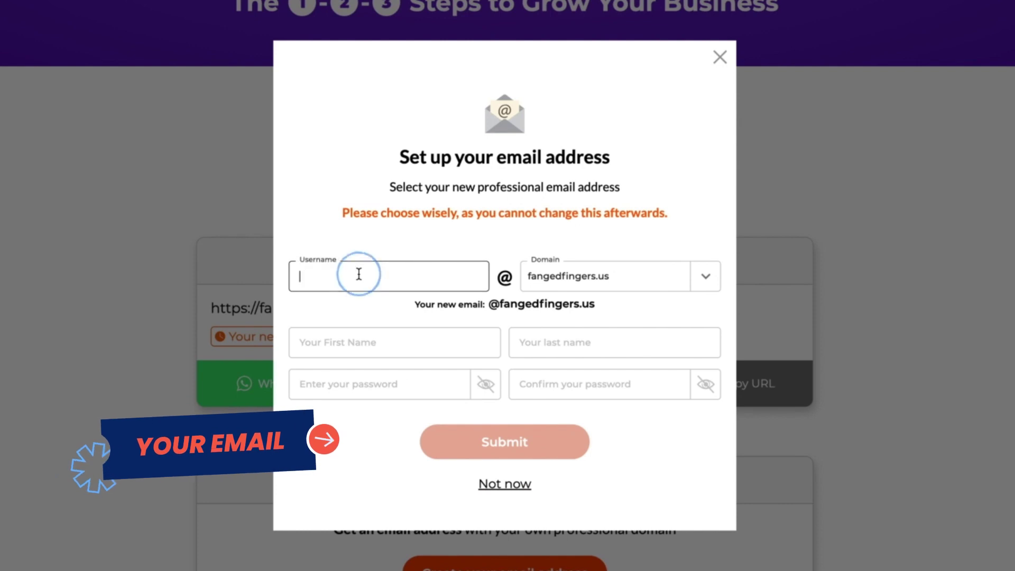
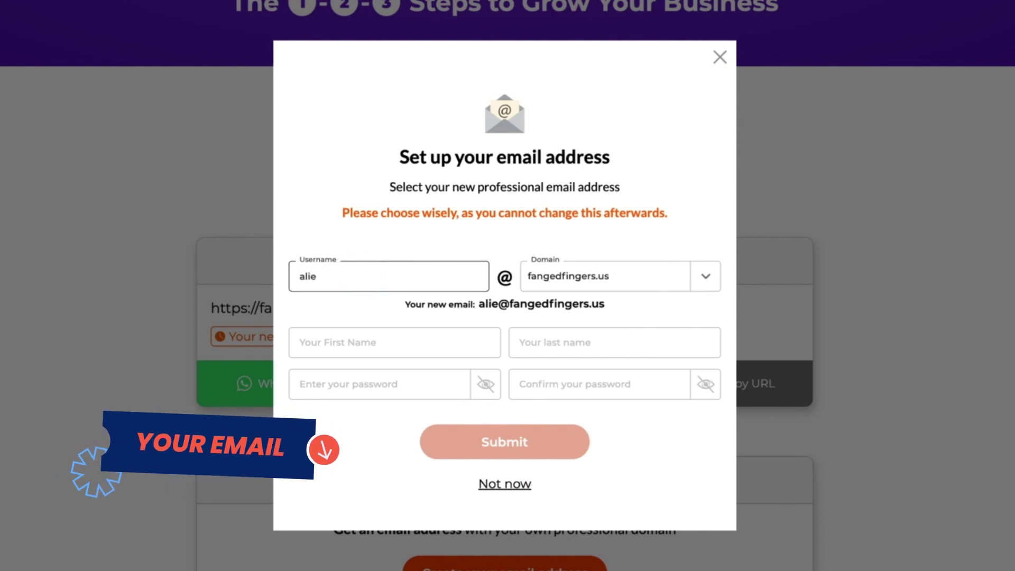
key("Tab")
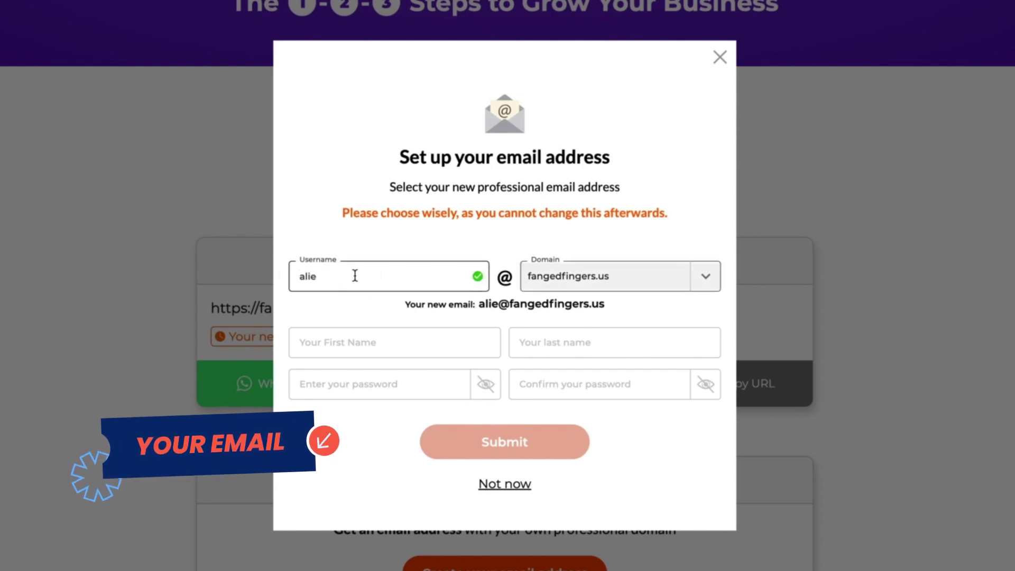
left_click(342, 348)
type("Alie")
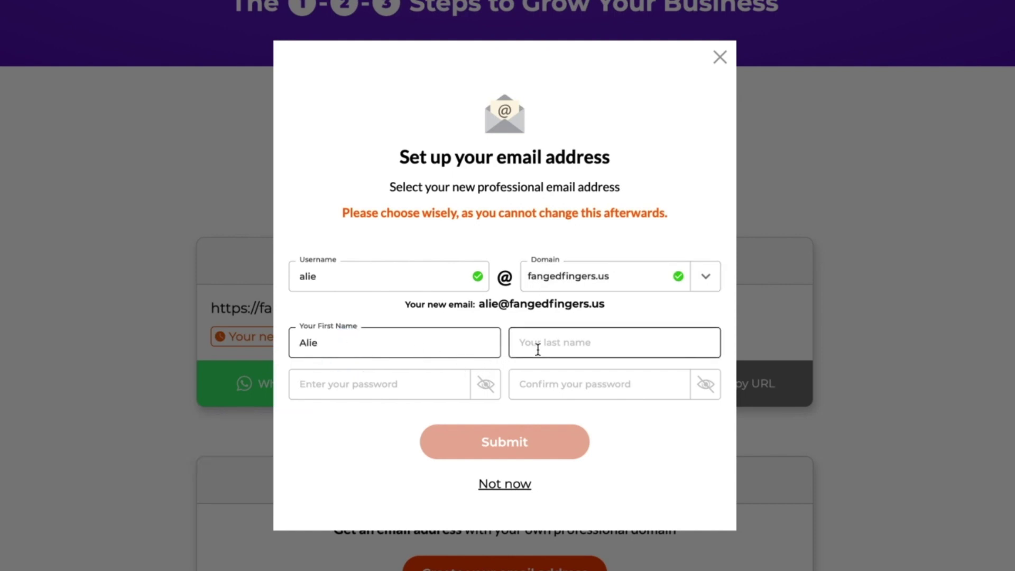
left_click(537, 350)
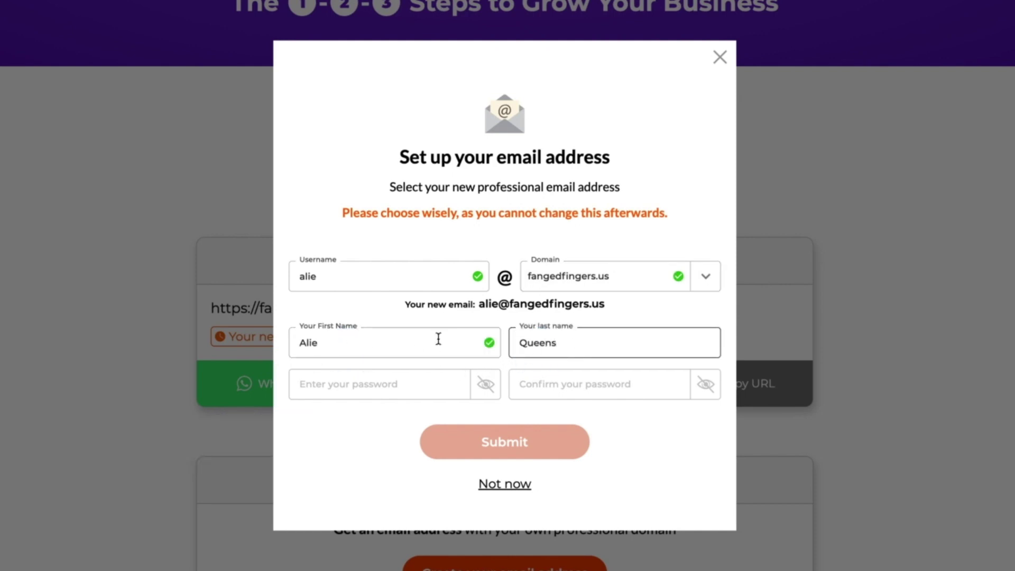
- Paste the account password into both password fields and submit the email setup
left_click(449, 385)
key("ctrl+v")
left_click(564, 390)
key("ctrl+v")
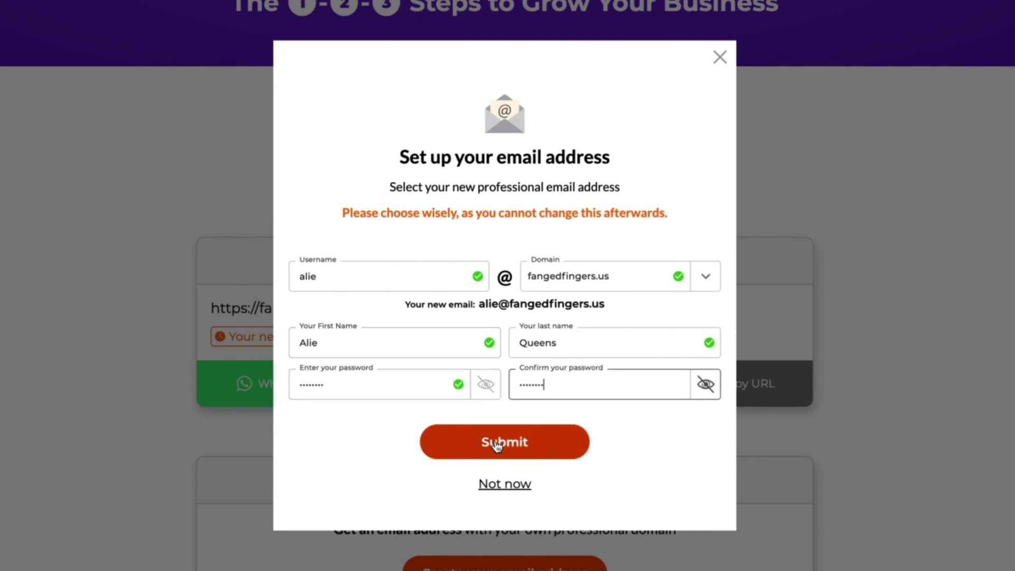
left_click(496, 444)
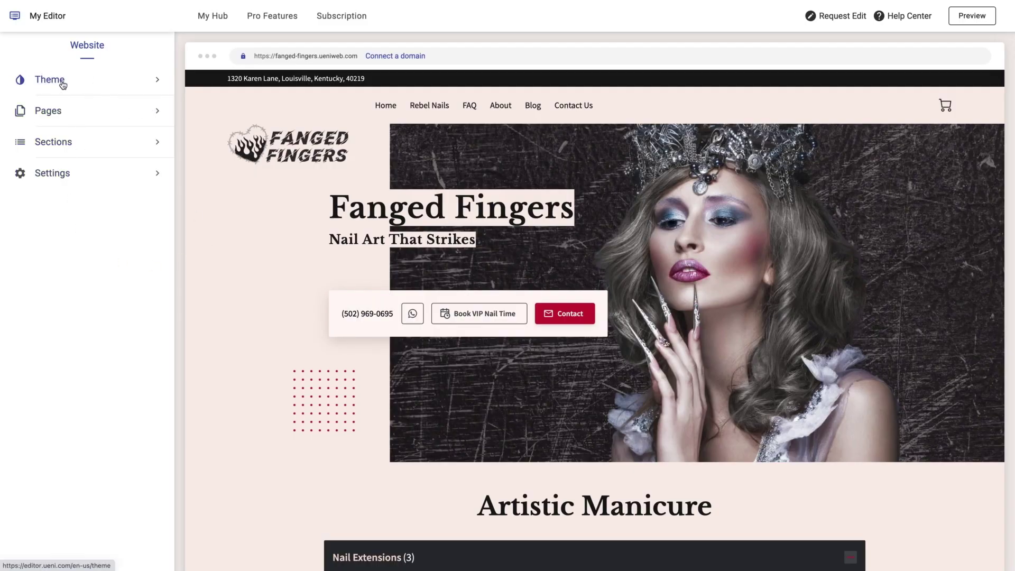
- In the Theme settings, switch the colour scheme to custom colours
left_click(62, 85)
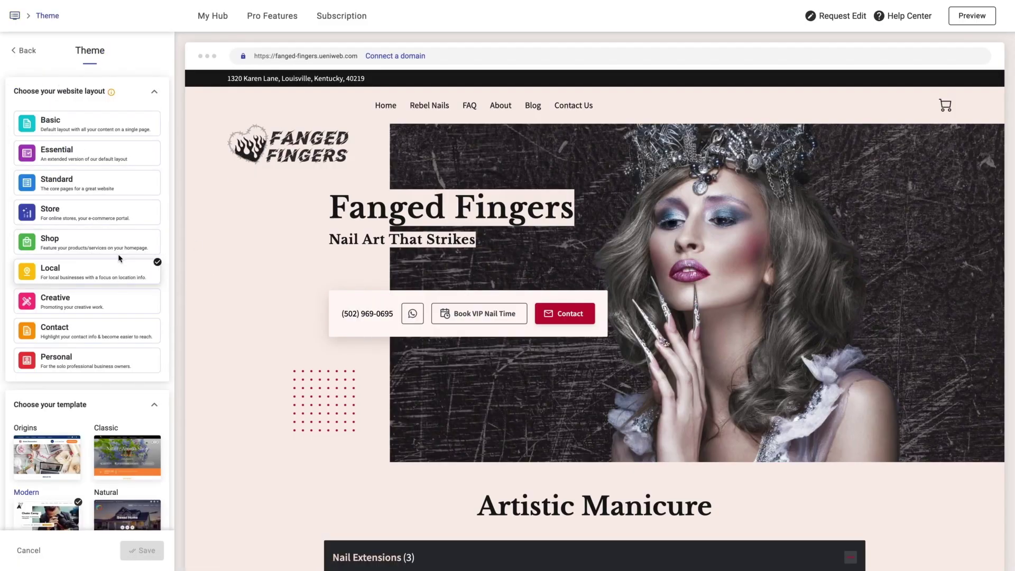
scroll(106, 317, "down", 3)
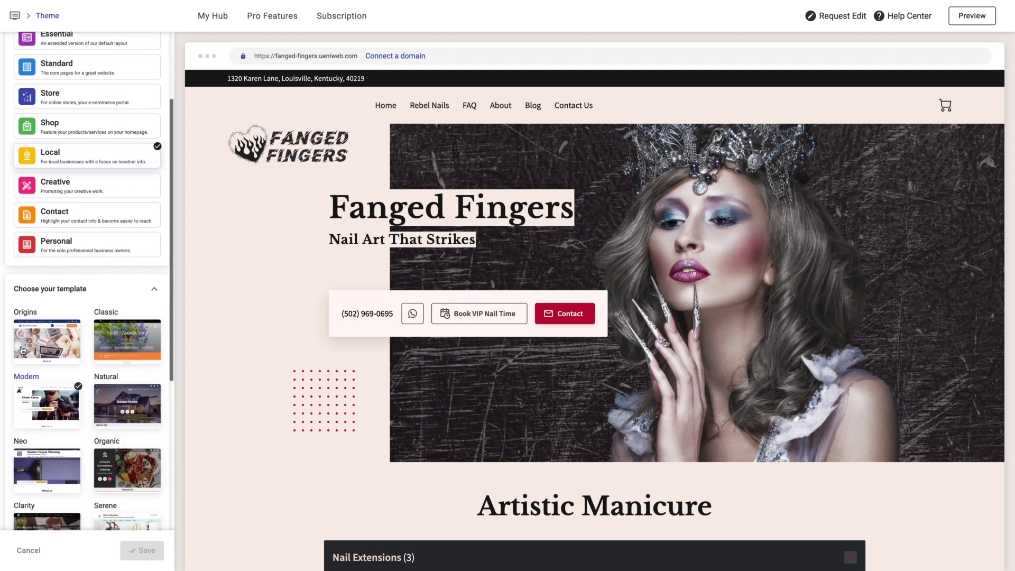
scroll(91, 345, "down", 5)
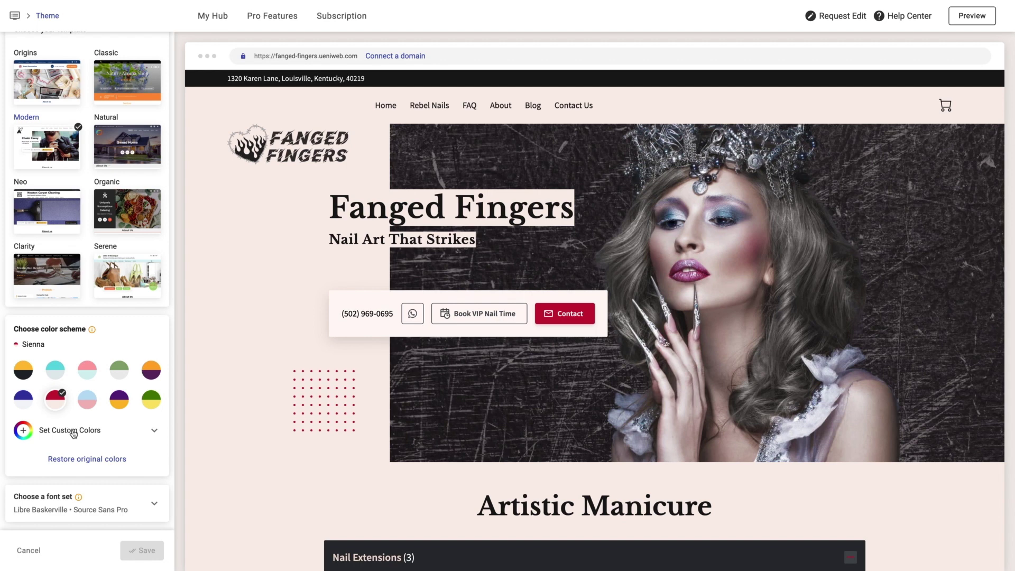
left_click(73, 434)
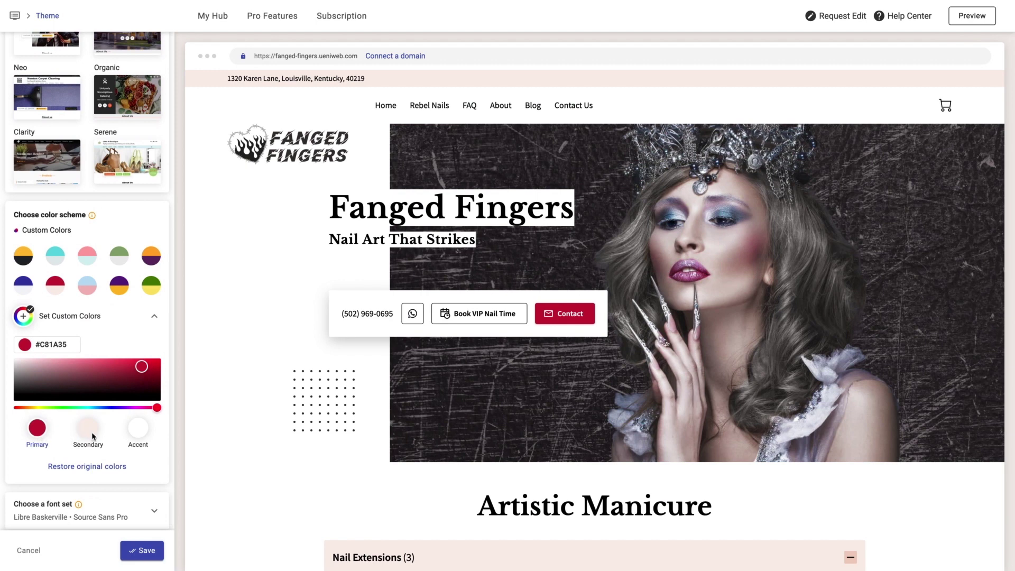
left_click(138, 428)
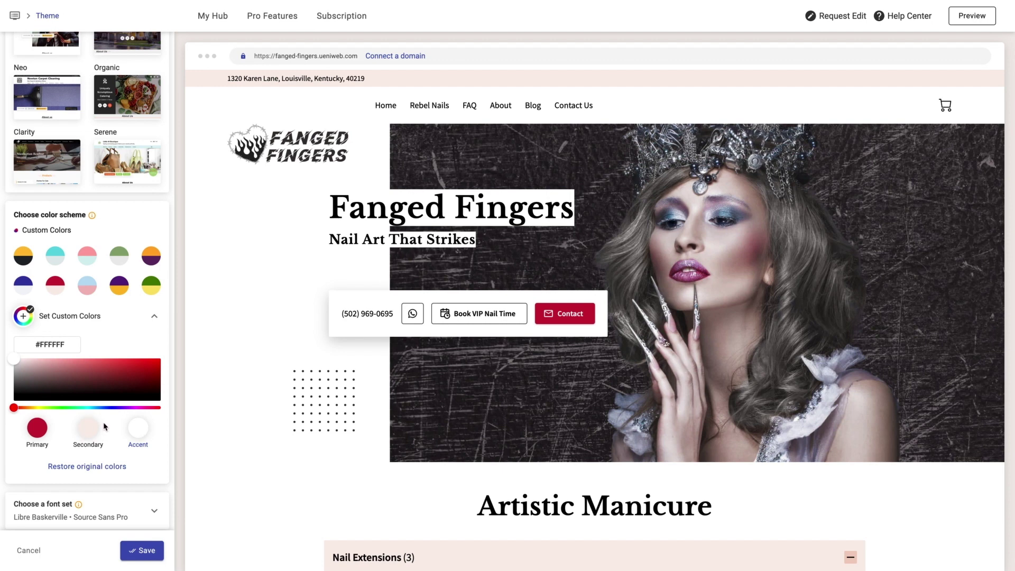
- Set the secondary colour hex to 000000 and the primary colour hex to 767272
left_click(91, 431)
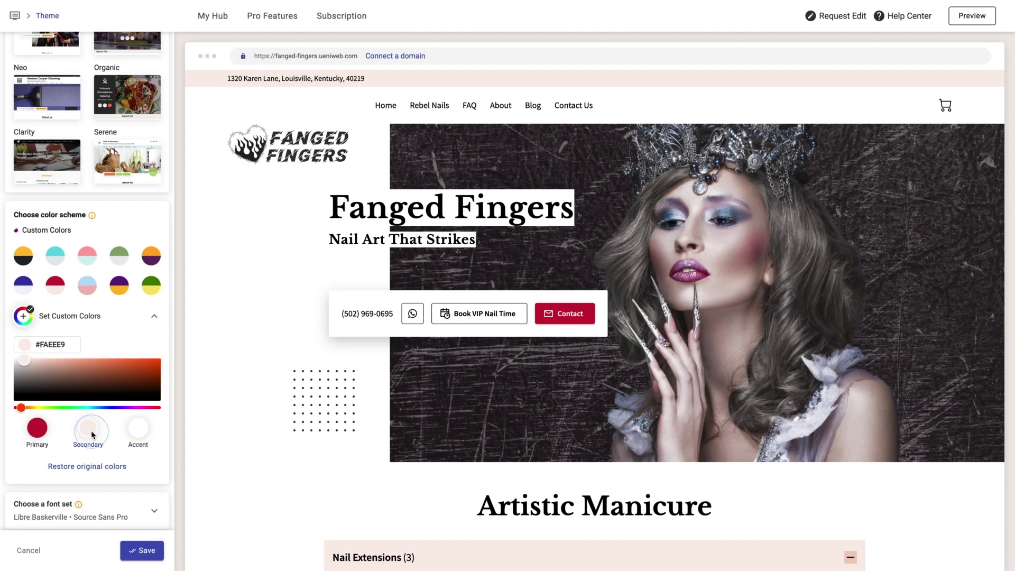
double_click(49, 345)
type("000000")
left_click(38, 429)
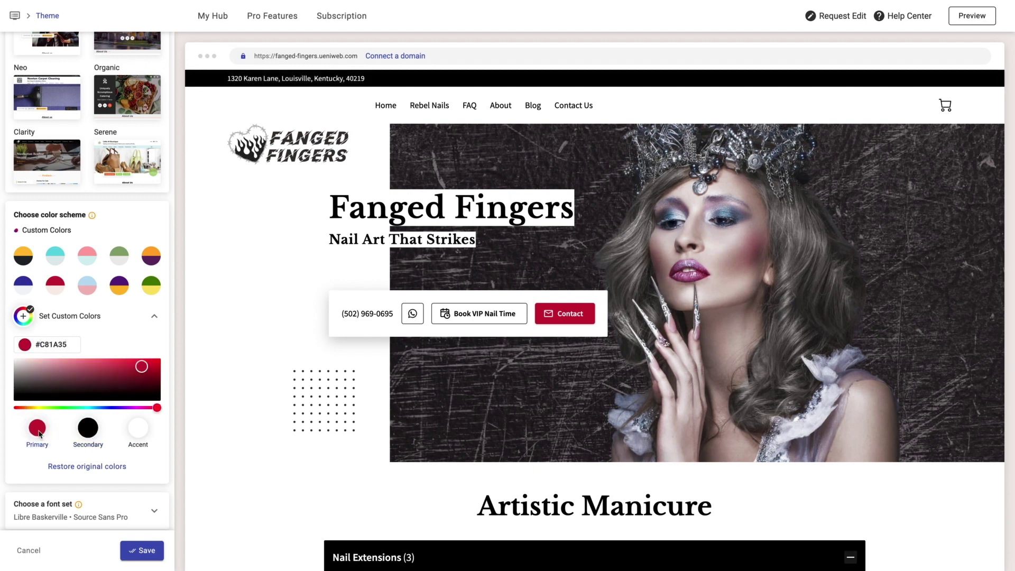
double_click(62, 345)
type("767272")
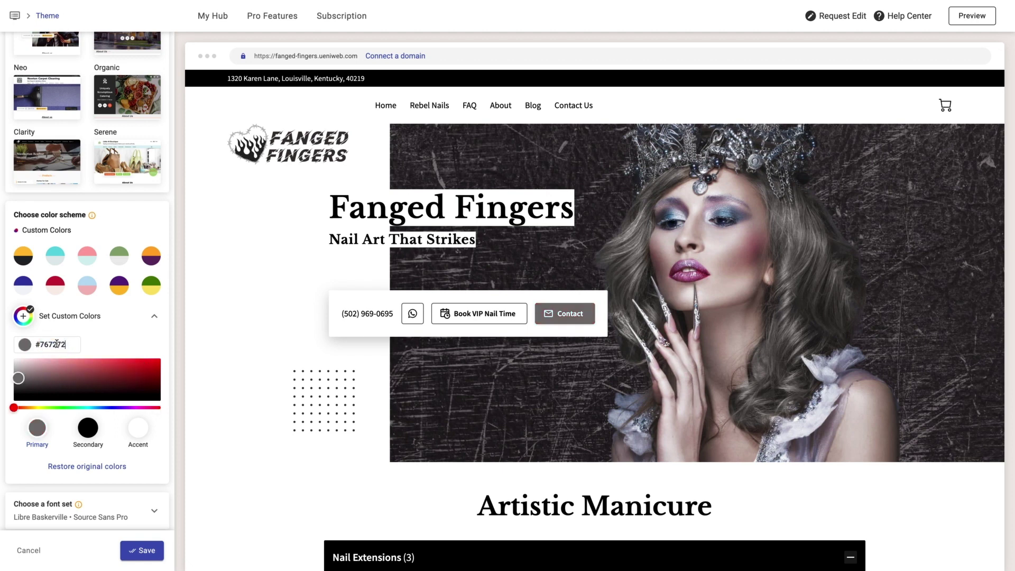
scroll(87, 339, "down", 1)
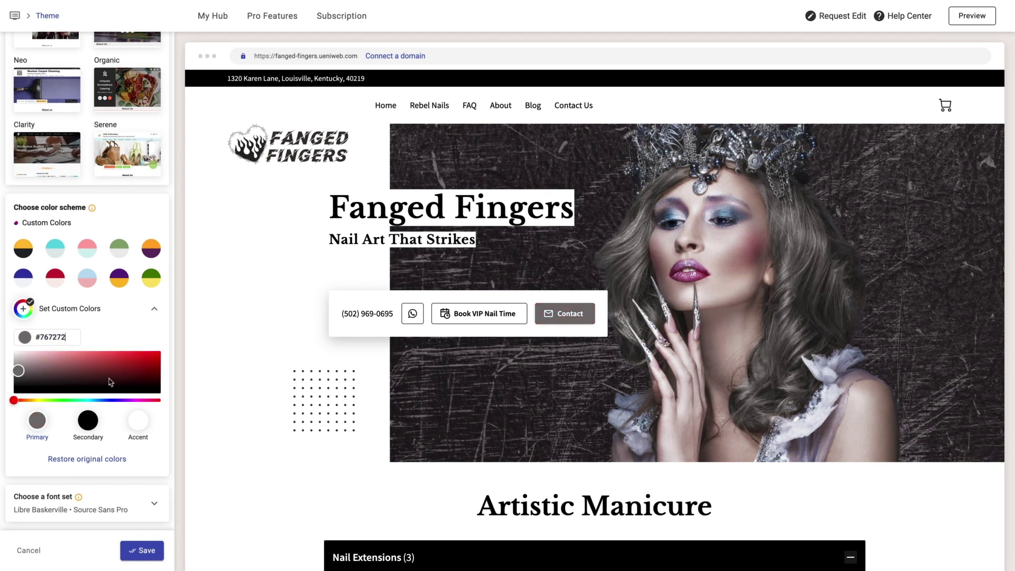
- Try several font pairs, then save Quattrocento with Fanwood Text as the site fonts
left_click(151, 505)
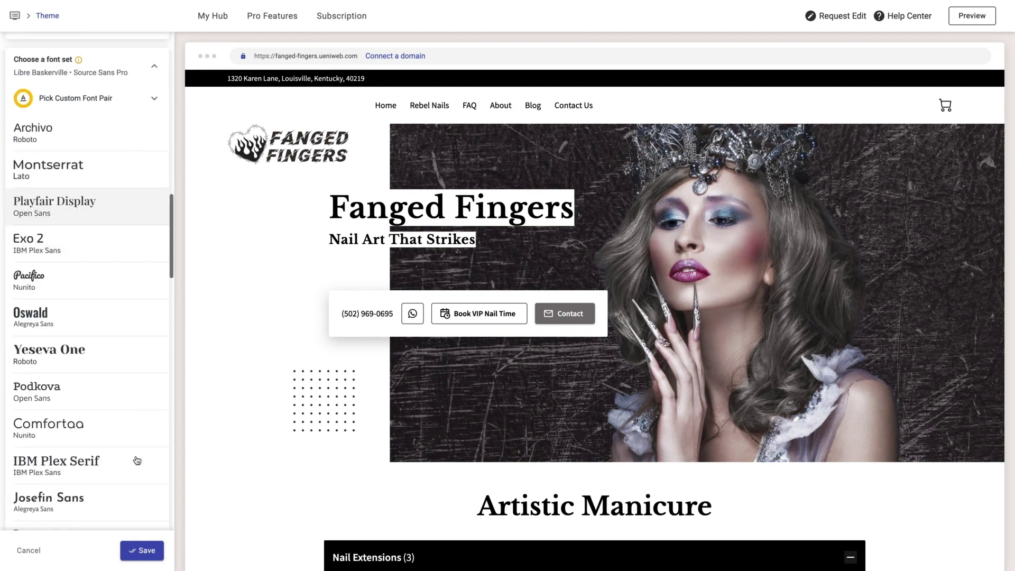
scroll(116, 396, "down", 6)
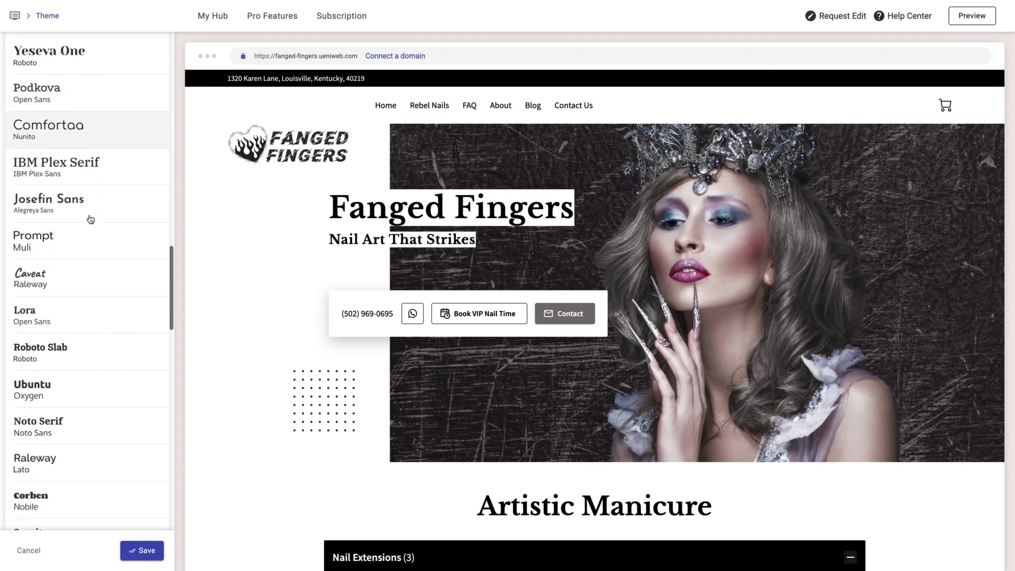
scroll(91, 218, "down", 7)
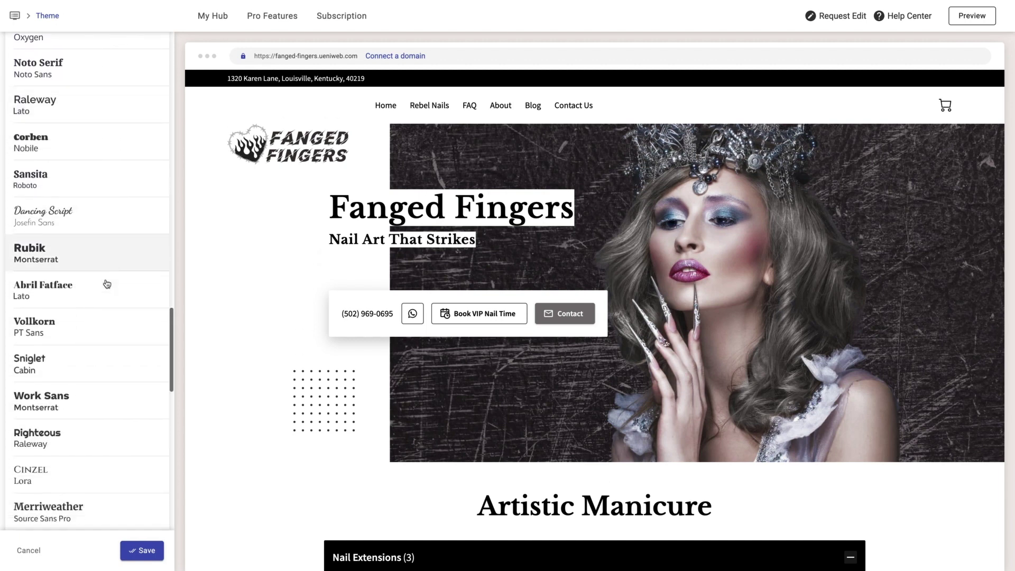
scroll(107, 284, "down", 8)
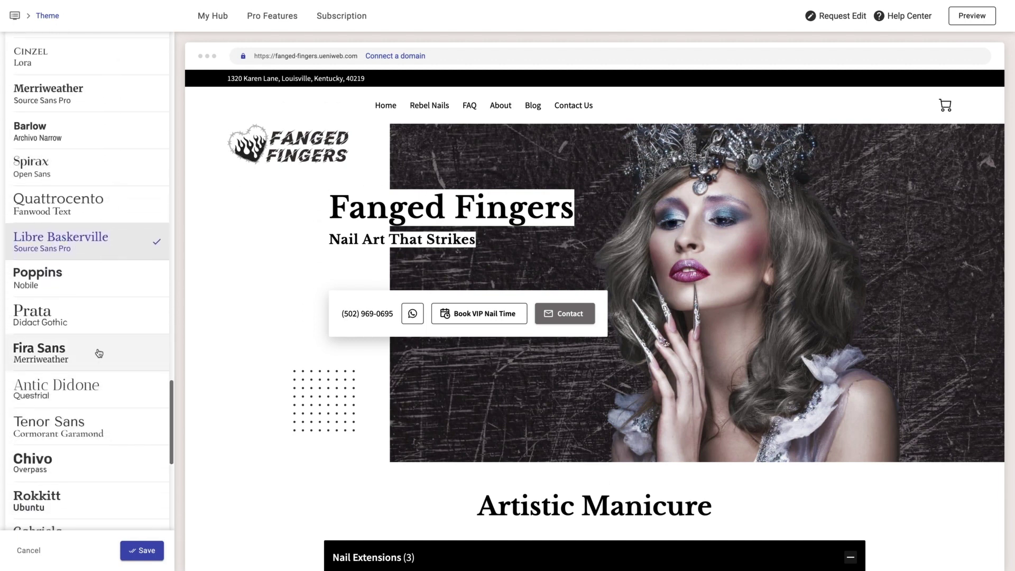
left_click(99, 353)
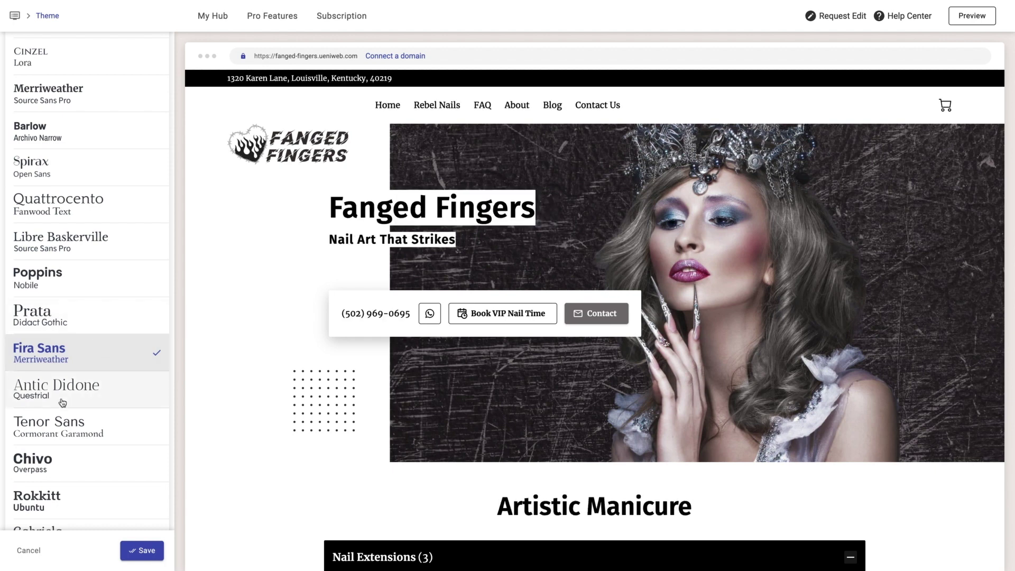
left_click(96, 435)
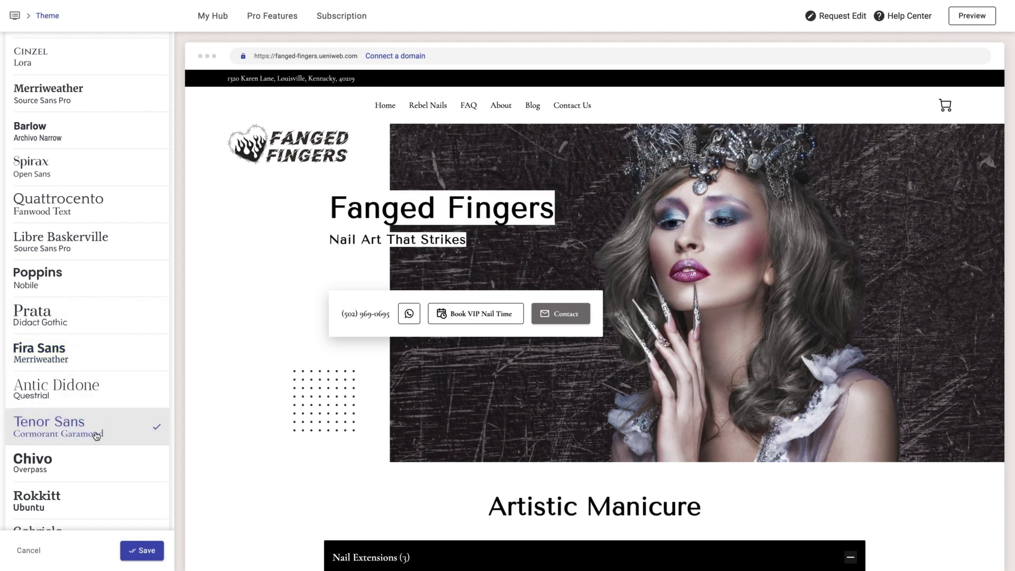
left_click(25, 210)
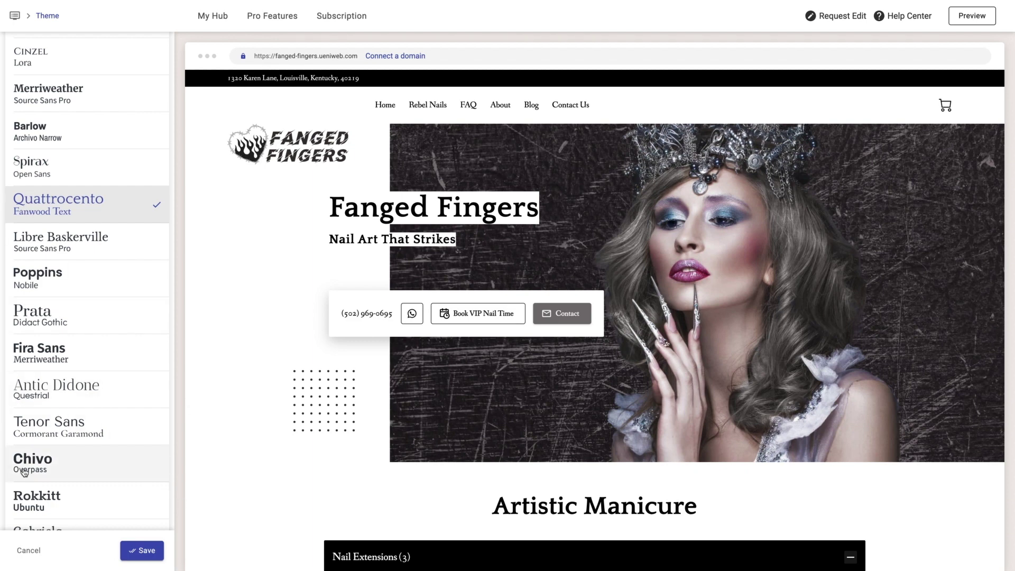
left_click(134, 553)
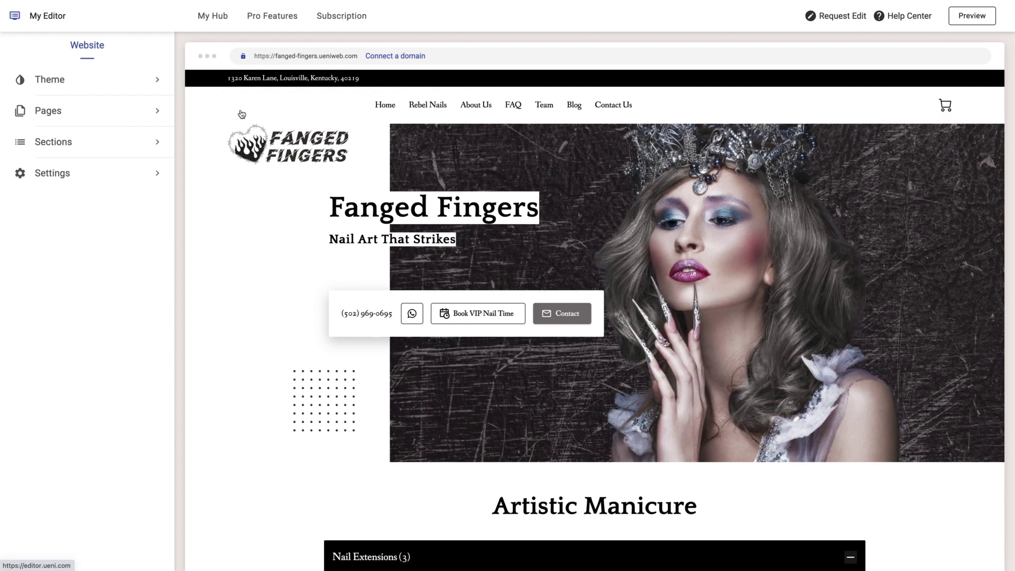
- Replace the Where Art Meets Nails paragraph with the new text about the expert team and top-quality materials
left_click(61, 147)
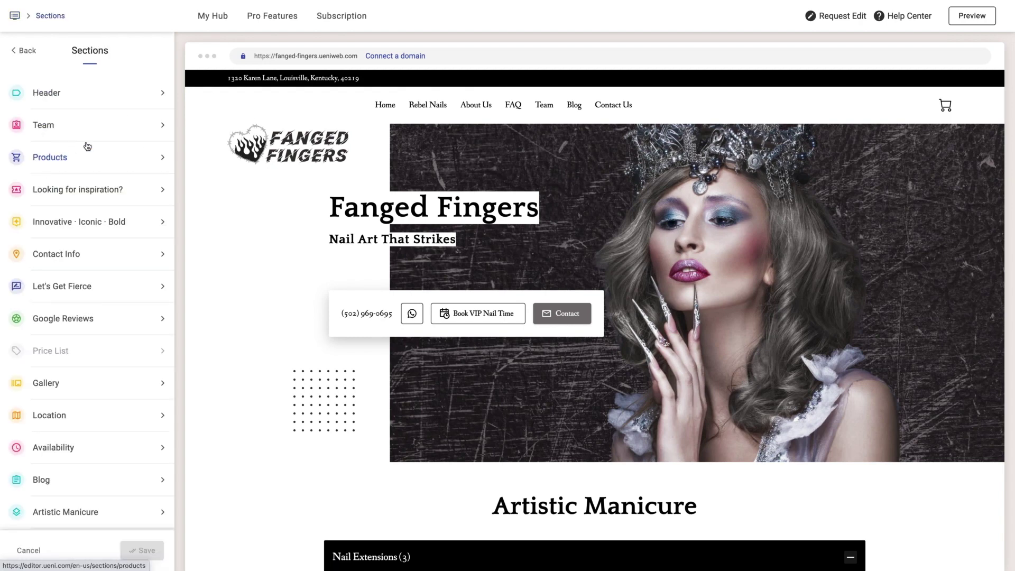
left_click(76, 229)
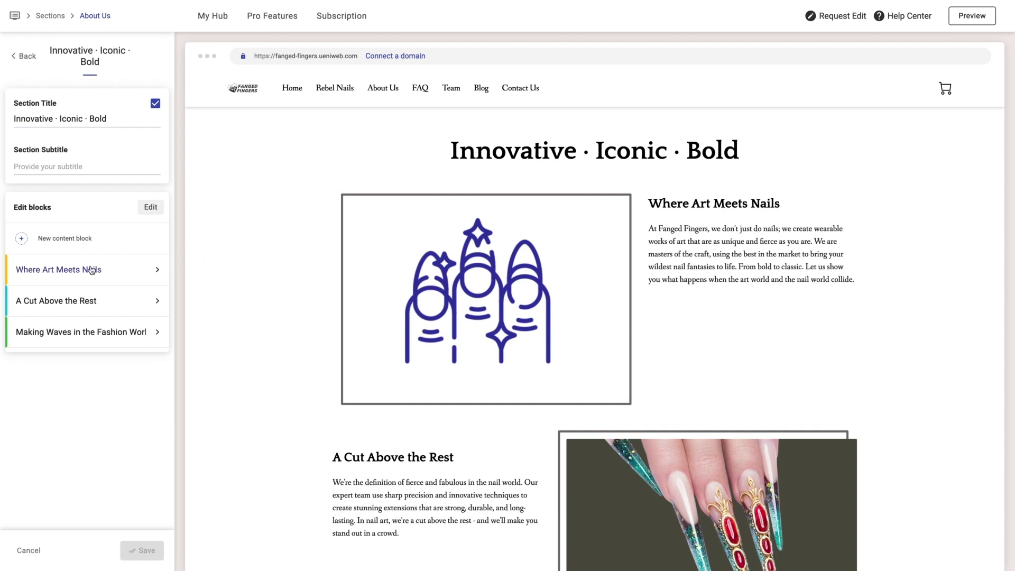
left_click(122, 269)
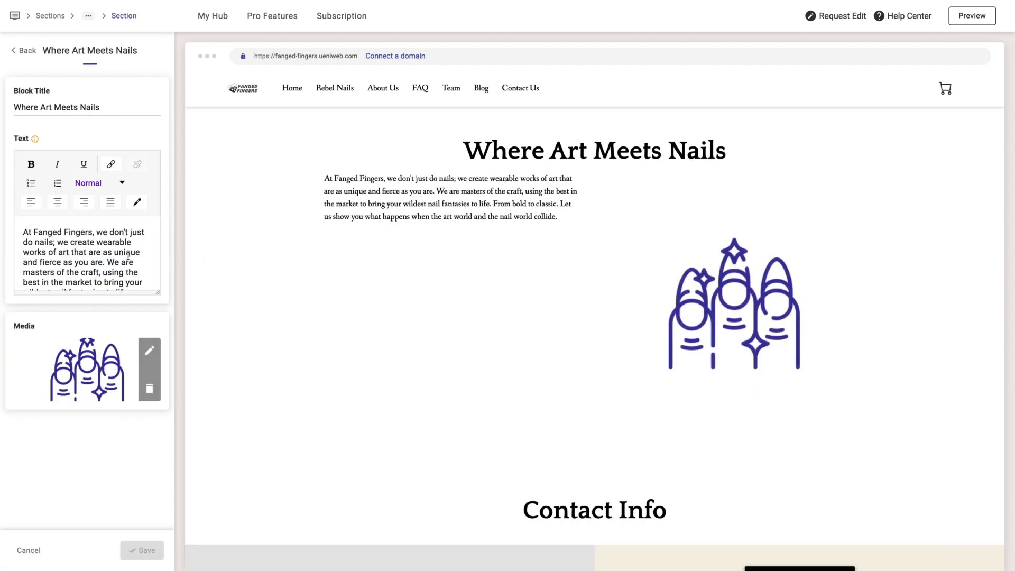
left_click(84, 252)
key("ctrl+a")
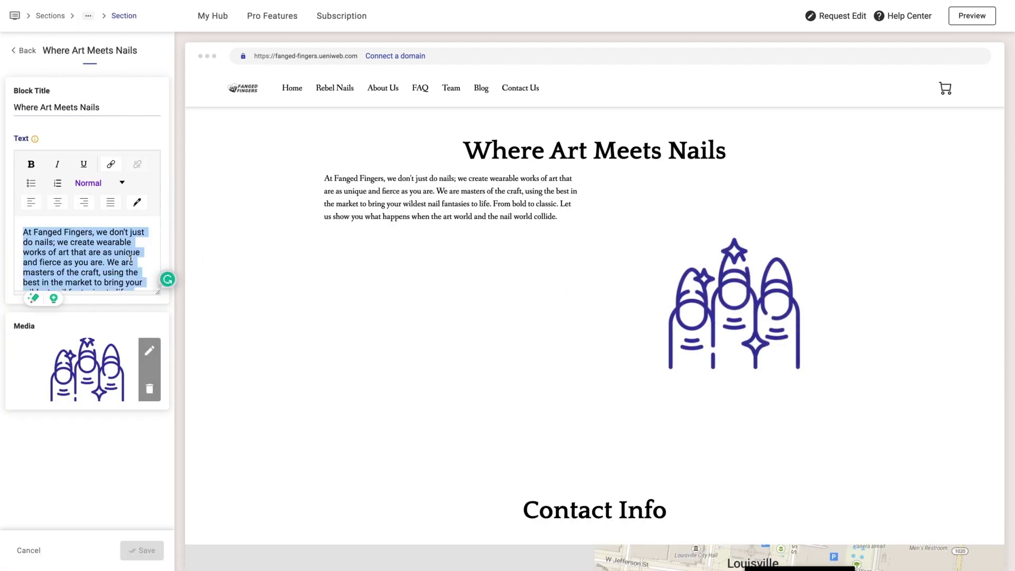
type("At Fanged Fingers, we don't just do nails - we create wearable works of art that are as bold and fierce as you are. Our team of experts are true masters of their craft, utilizing only the highest quality materials to bring your wildest nail fantasies to life. Whether you prefer a classic or daring look, we'll create a masterpiece that will make a statement. Get ready to experience the power of art and nails colliding.")
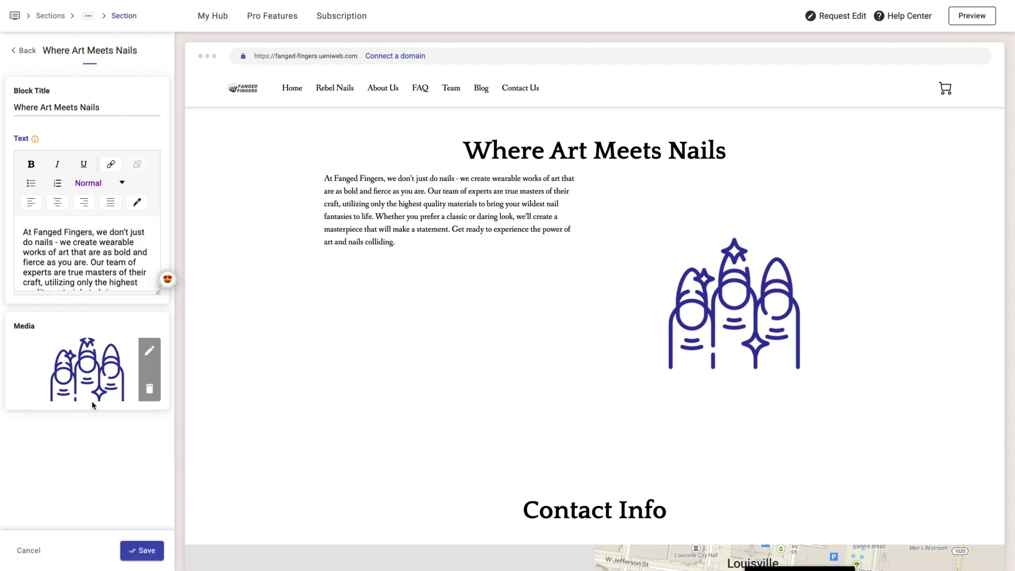
- Swap the block's nail icon for the Media library photo of the model with long jewelled nails and save
left_click(149, 351)
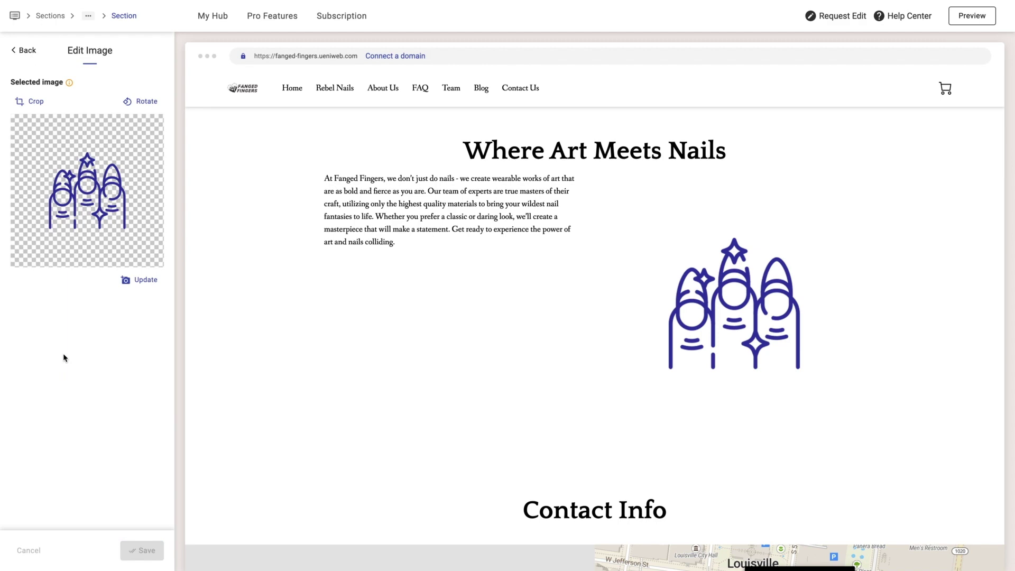
left_click(140, 284)
scroll(516, 334, "down", 10)
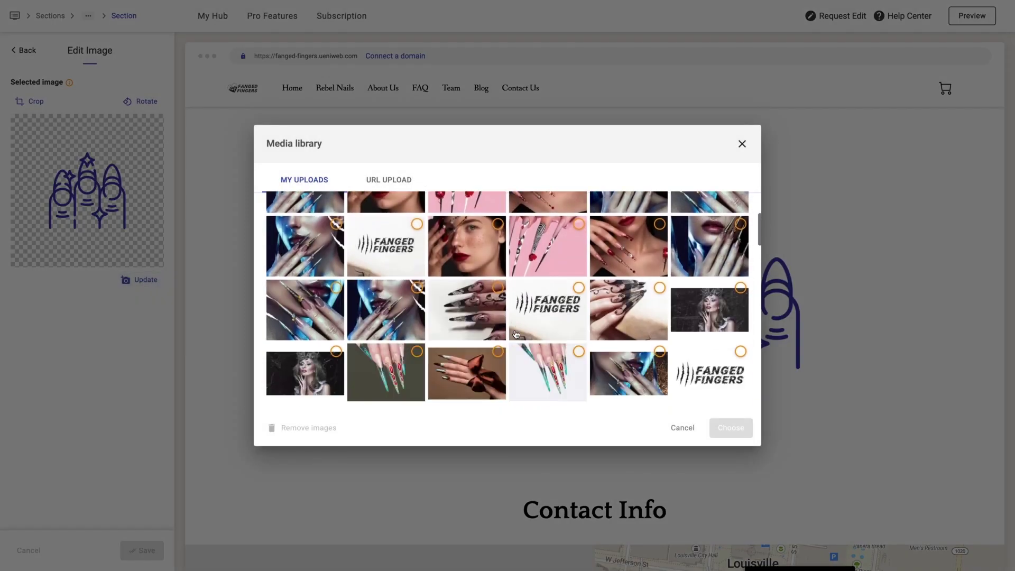
scroll(516, 334, "down", 8)
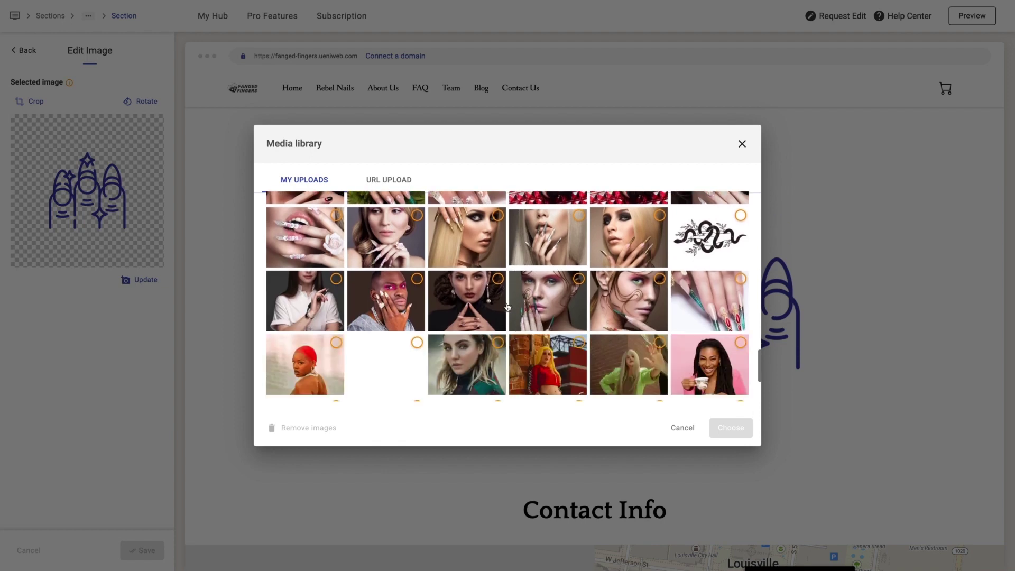
left_click(551, 288)
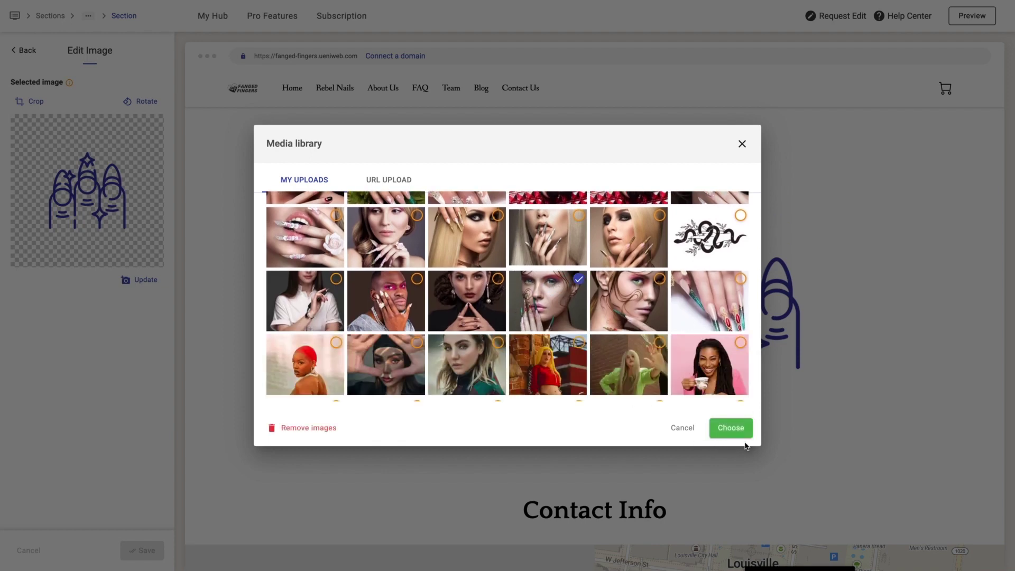
left_click(732, 428)
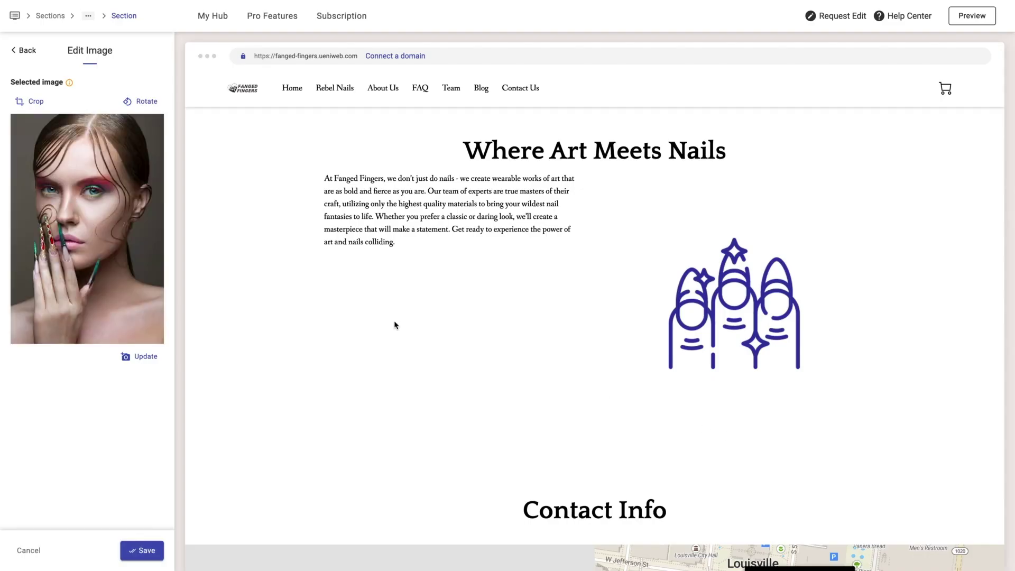
left_click(151, 555)
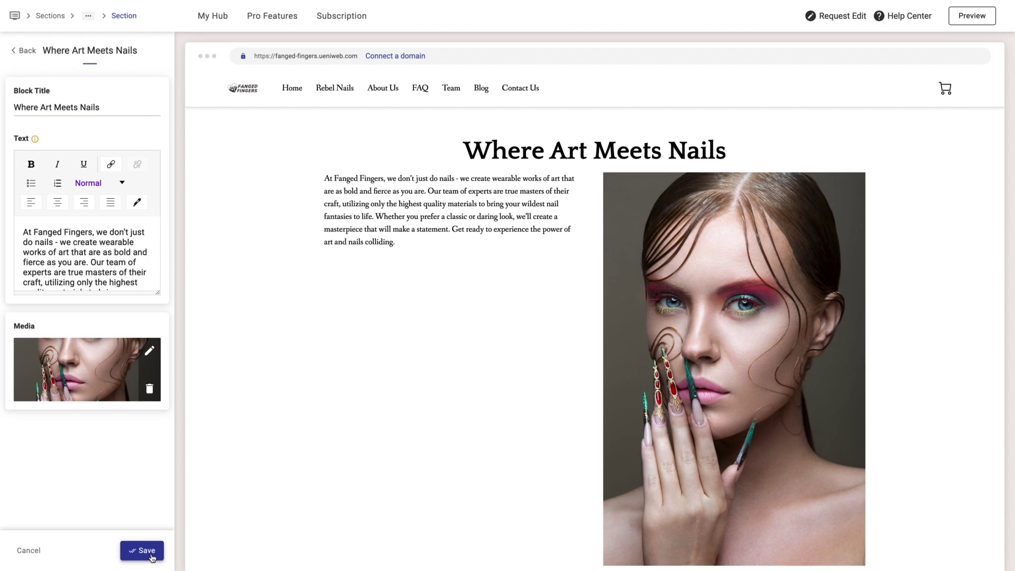
left_click(151, 554)
left_click(16, 22)
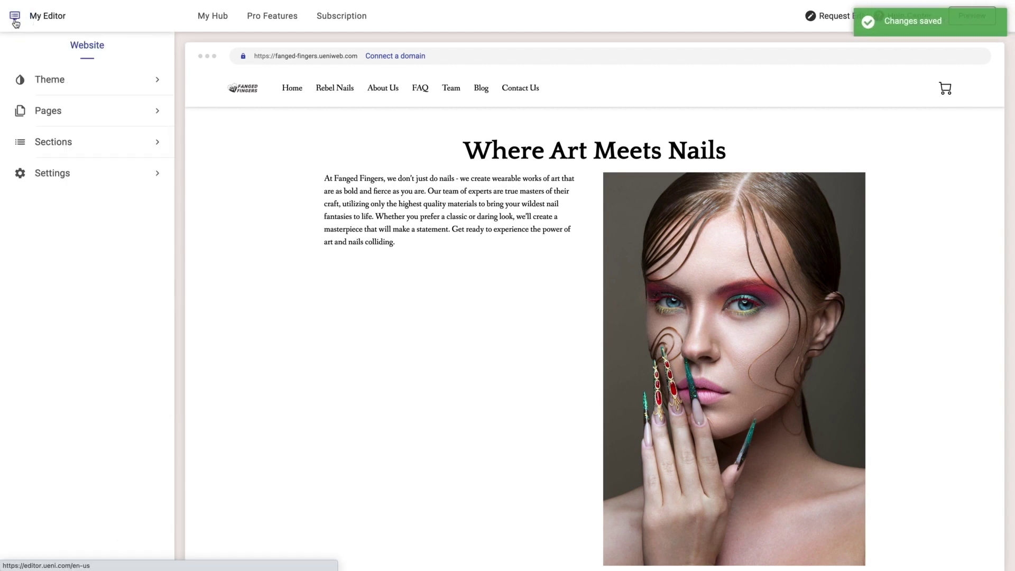
- Turn off the About Us page's visibility and save the change
left_click(53, 115)
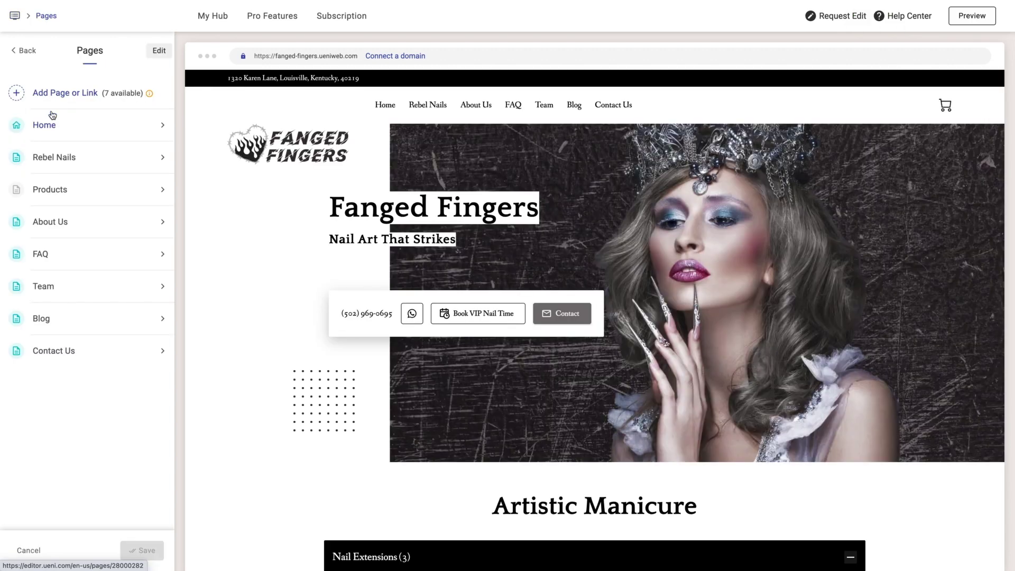
left_click(60, 222)
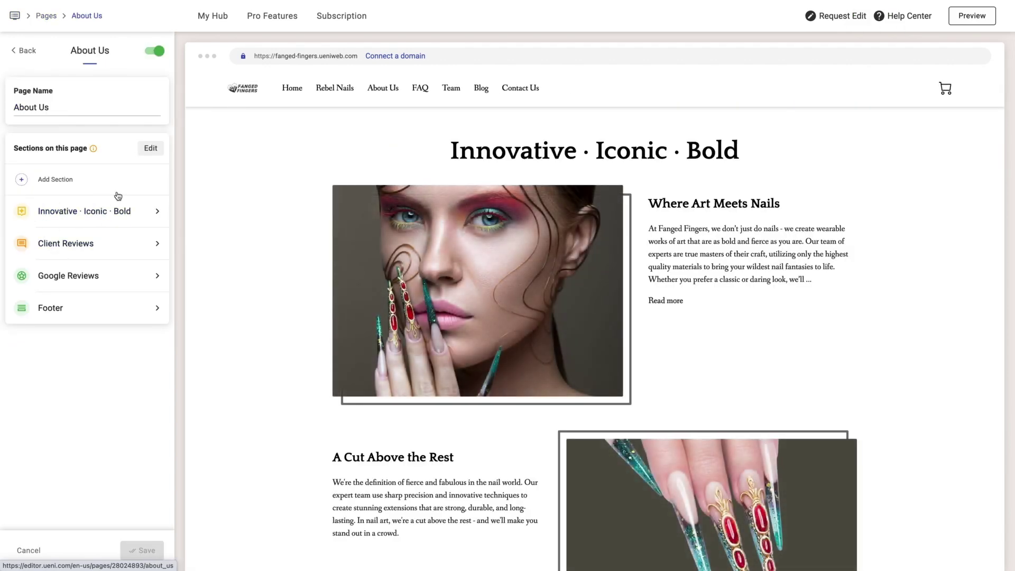
left_click(156, 54)
left_click(142, 550)
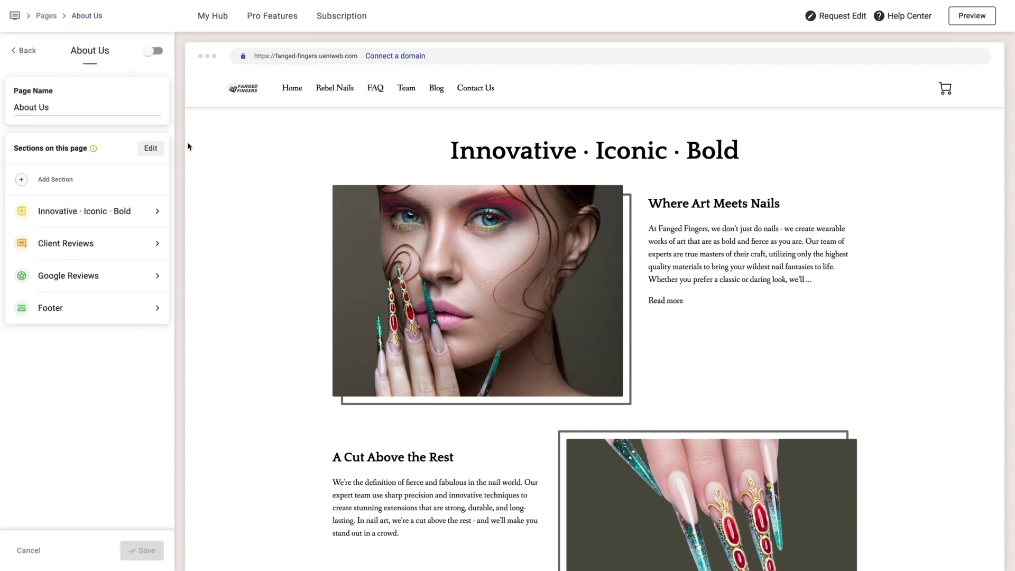
left_click(21, 52)
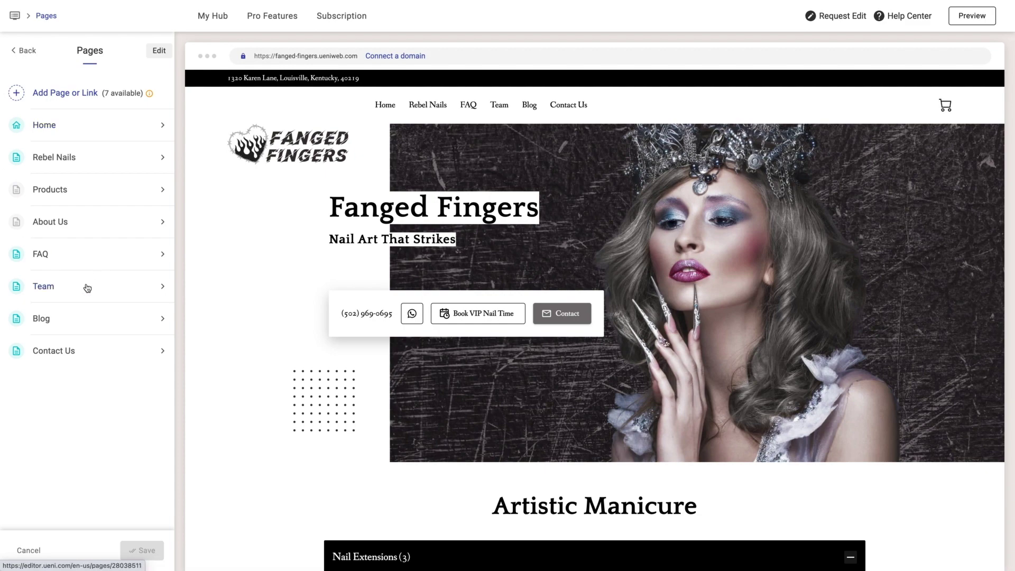
- Add the Innovative · Iconic · Bold section to the Team page and rename the page to About
left_click(87, 288)
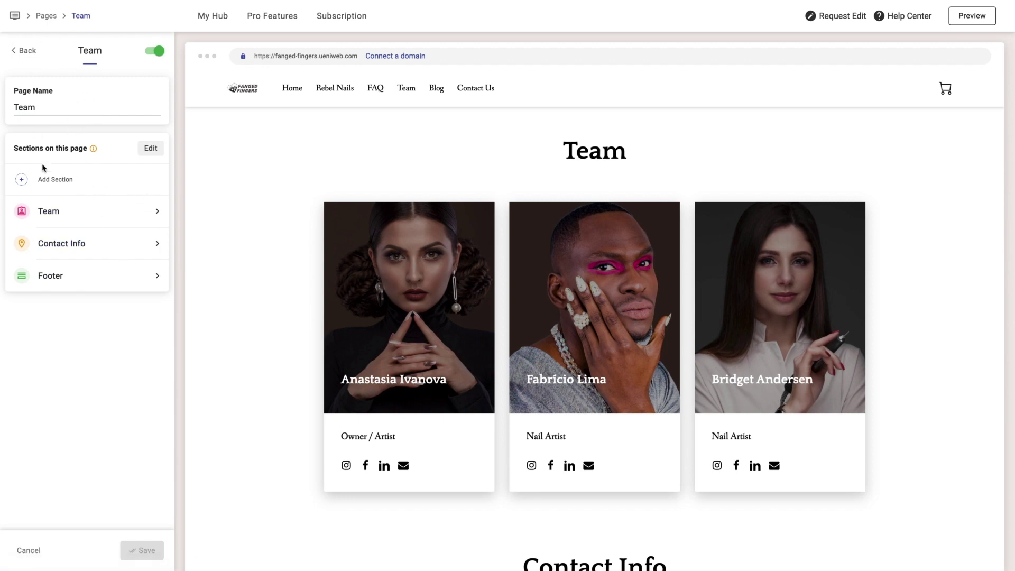
left_click(68, 181)
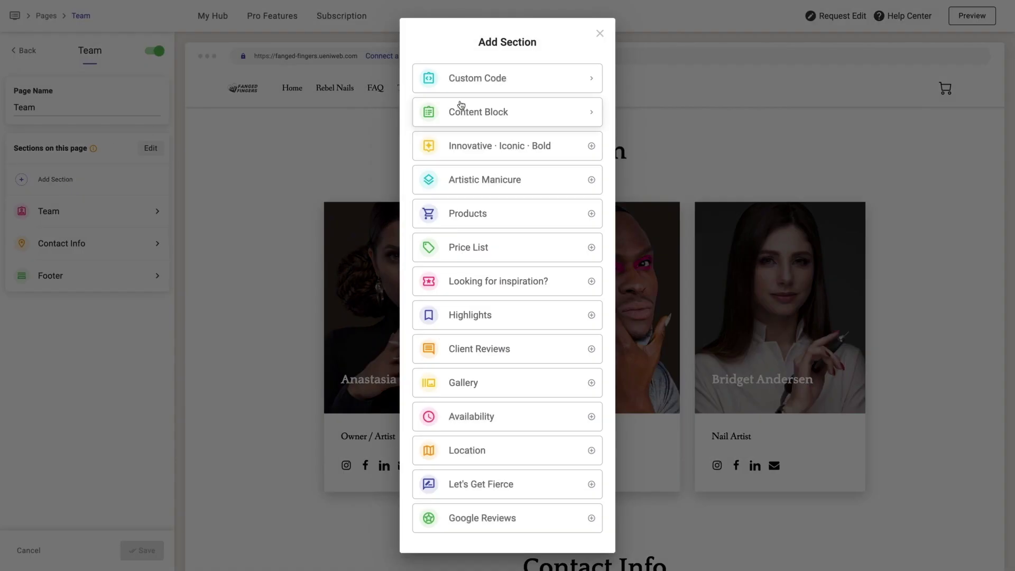
left_click(473, 149)
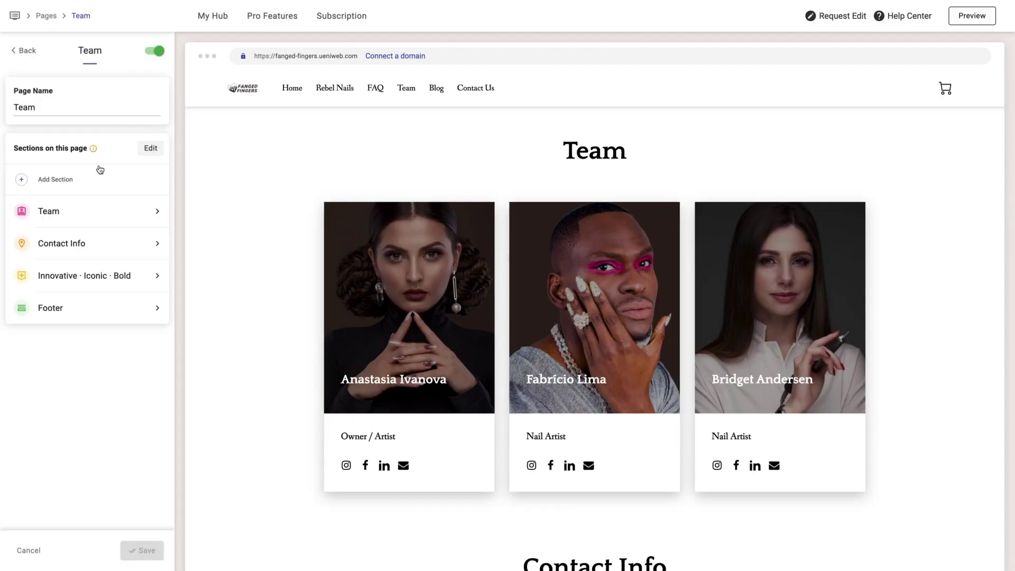
left_click(50, 107)
double_click(49, 107)
type("About")
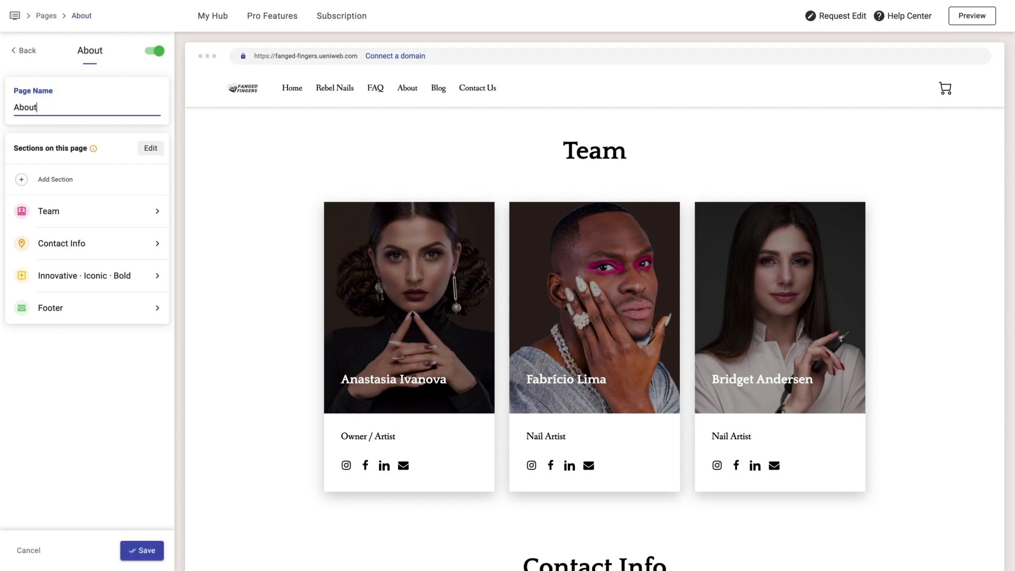
- Drag Innovative · Iconic · Bold above Team in the page's section order
left_click(148, 149)
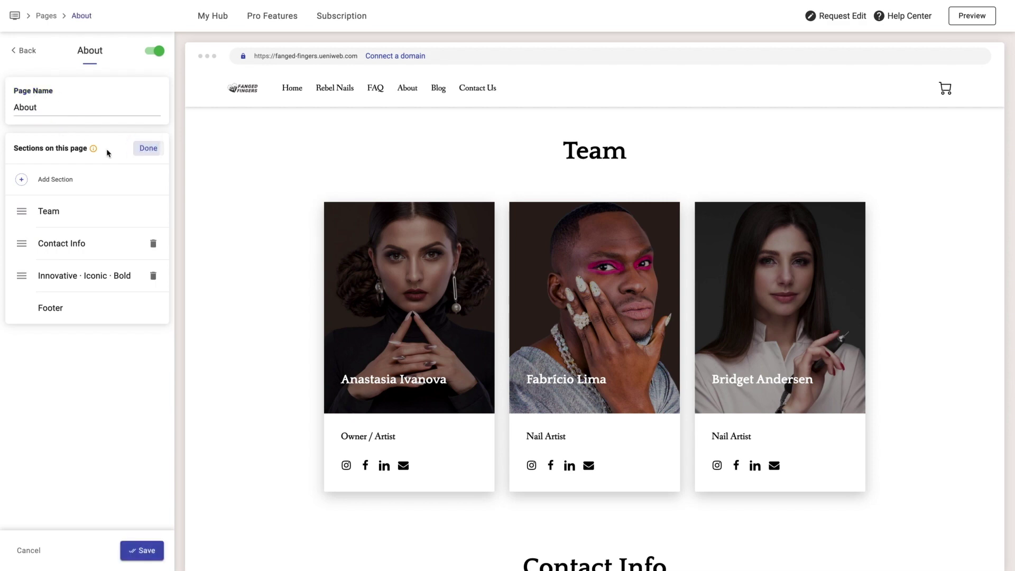
left_click_drag(21, 277, 23, 214)
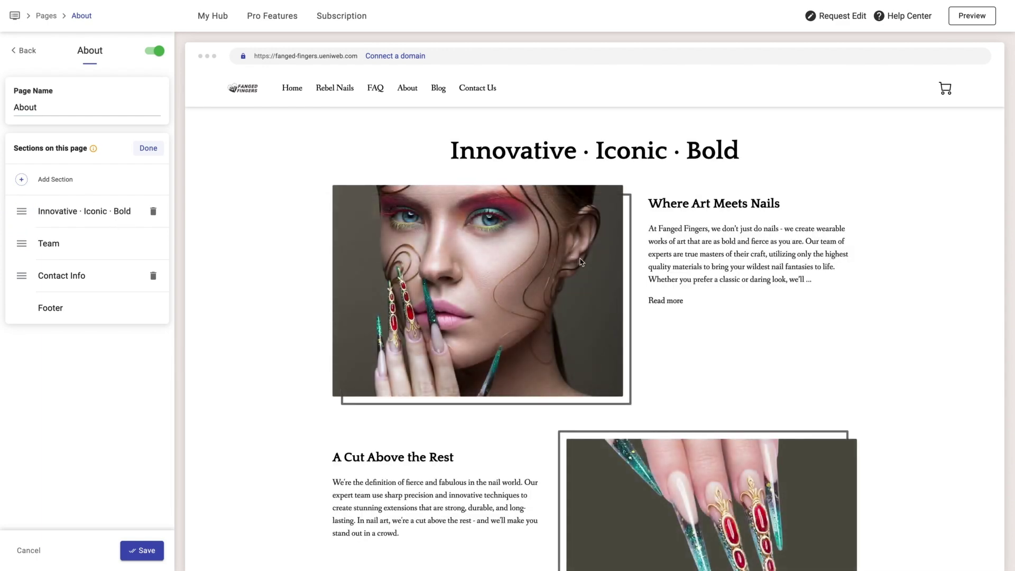
scroll(580, 261, "down", 3)
scroll(581, 270, "up", 3)
scroll(655, 238, "down", 3)
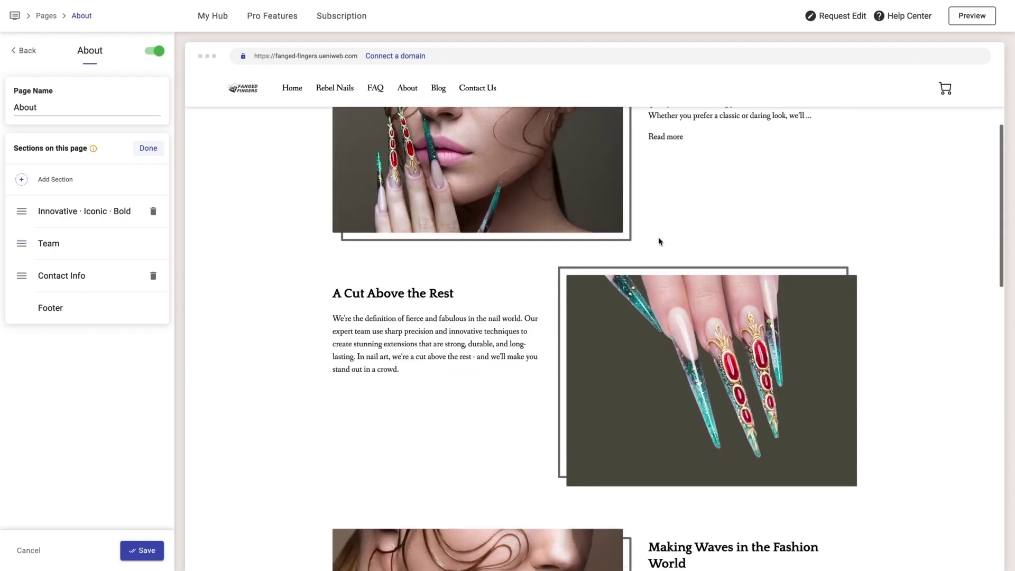
scroll(659, 242, "down", 10)
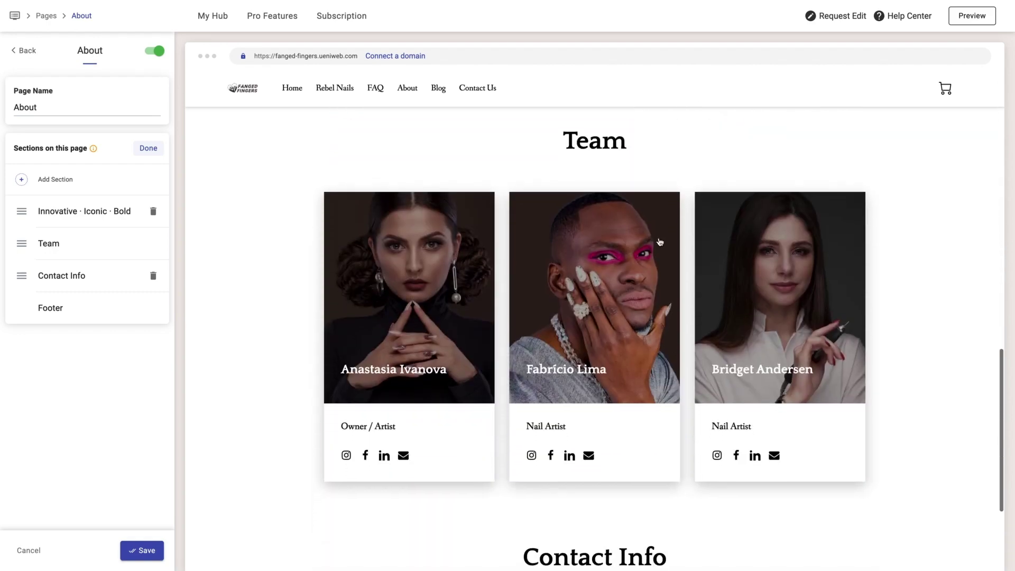
scroll(659, 241, "down", 3)
scroll(659, 242, "up", 5)
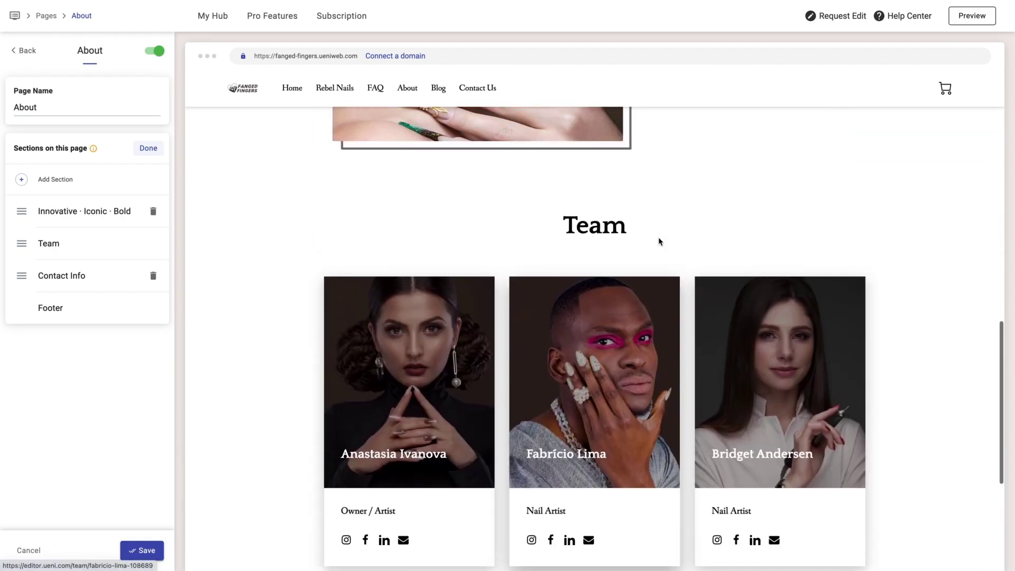
scroll(659, 242, "up", 2)
- Enter 'Our Amazing Artists!' as the Team section subtitle and save
left_click(147, 150)
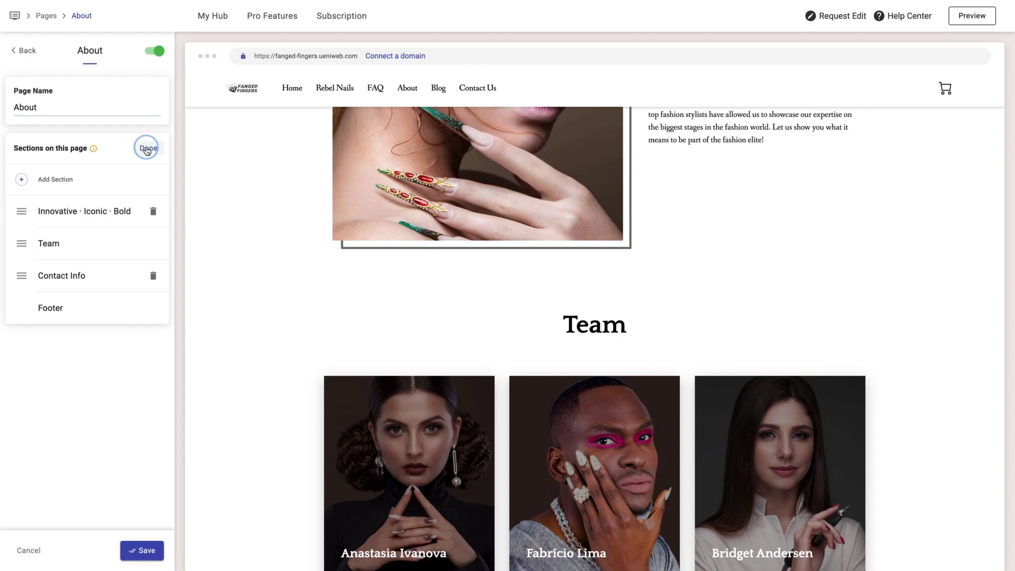
left_click(95, 242)
left_click(99, 158)
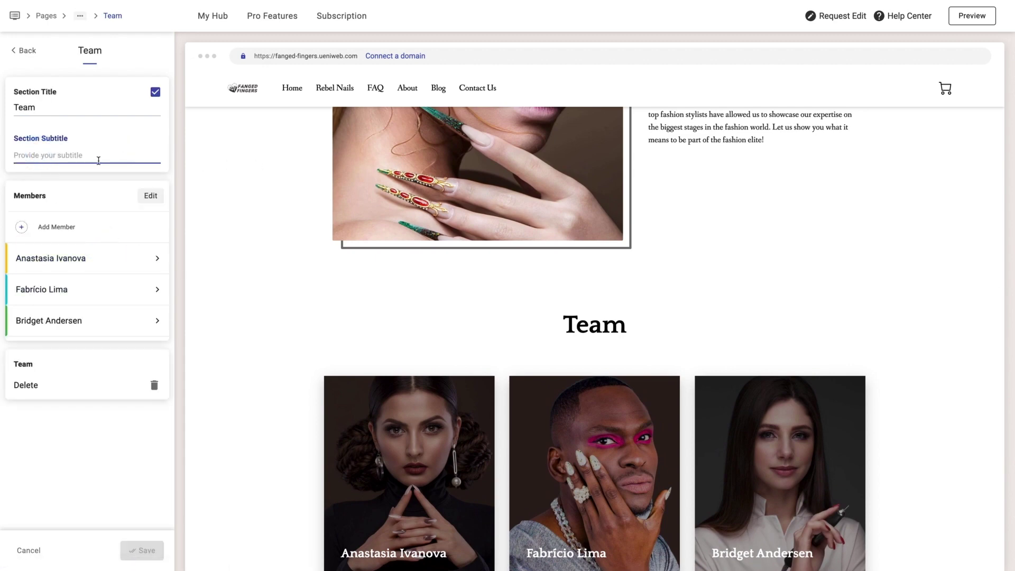
type("Our A")
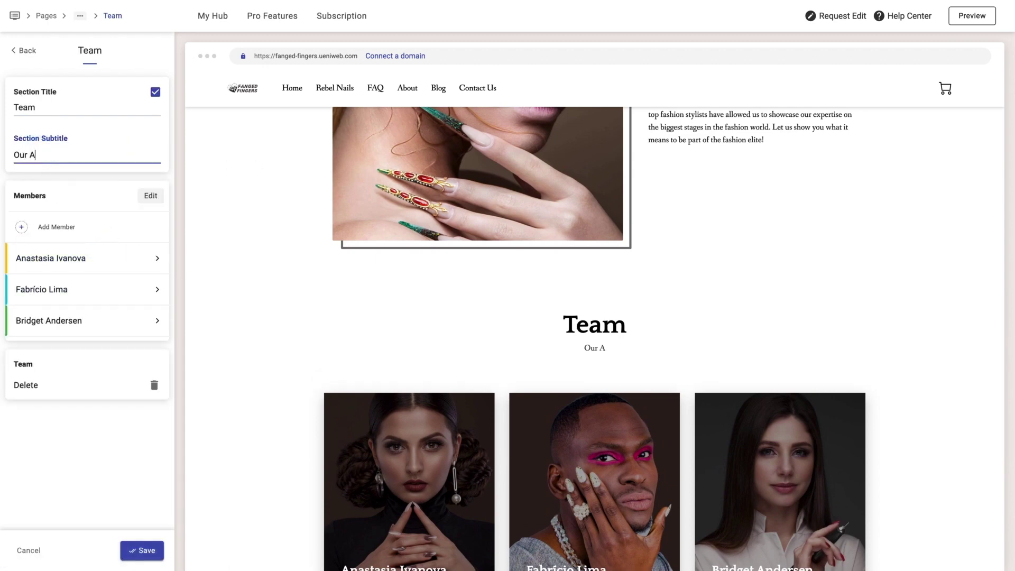
type("mazing Artists!")
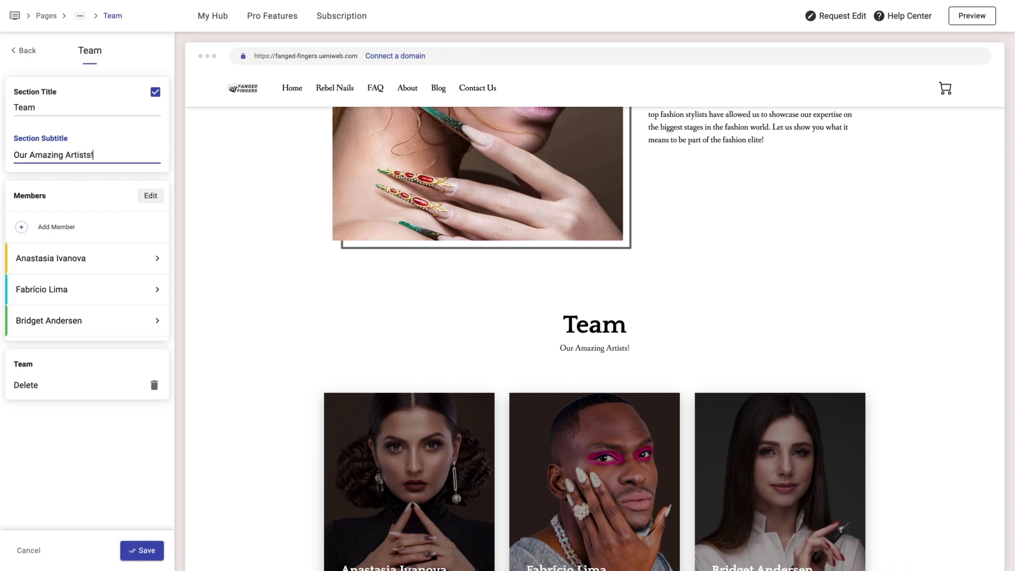
left_click(143, 550)
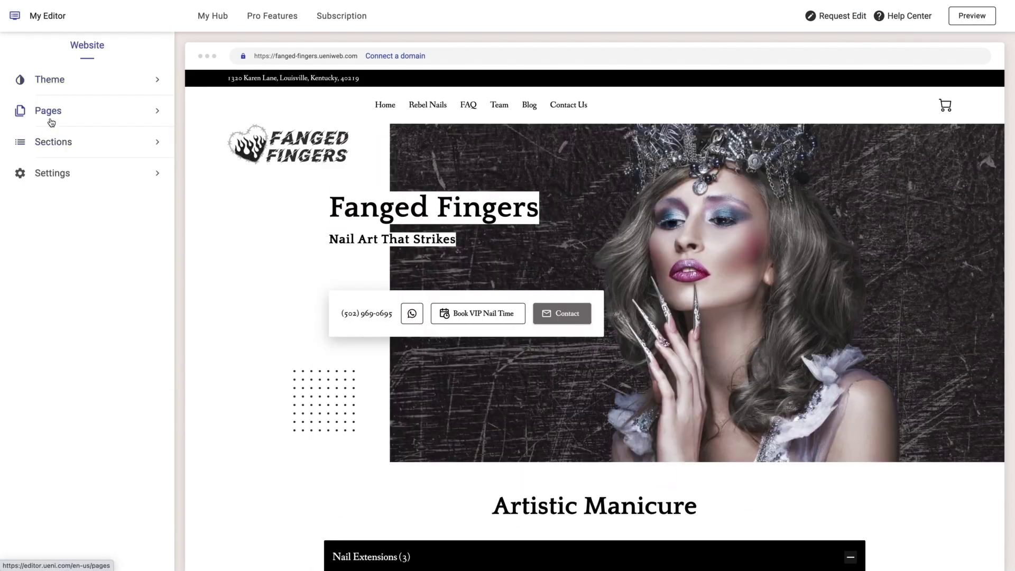
- Start a new Blog post and paste the title 'Celebrating Two Years of Fanged Fingers: Where Nail Art Meets Creativity'
left_click(54, 142)
left_click(56, 489)
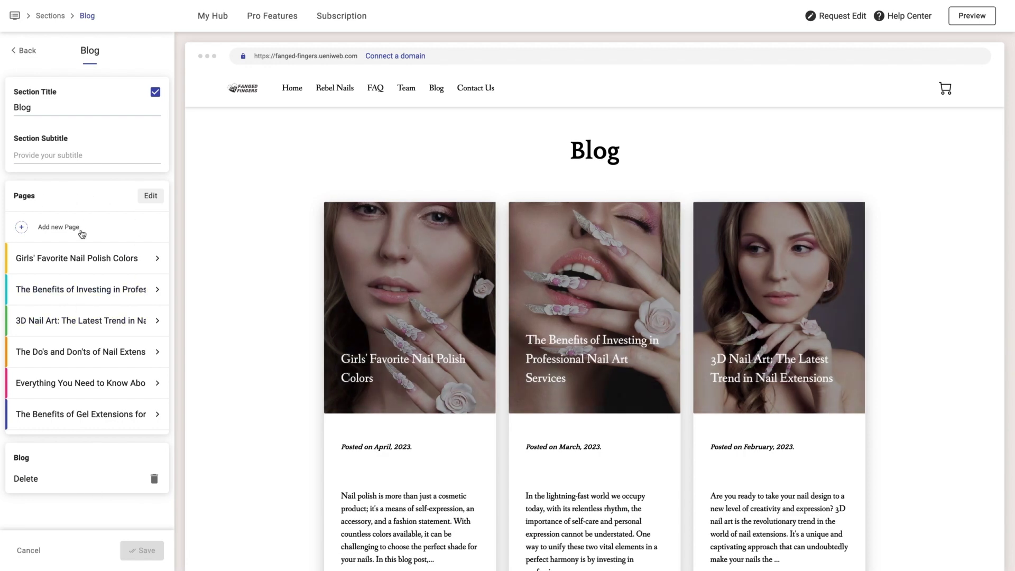
left_click(81, 230)
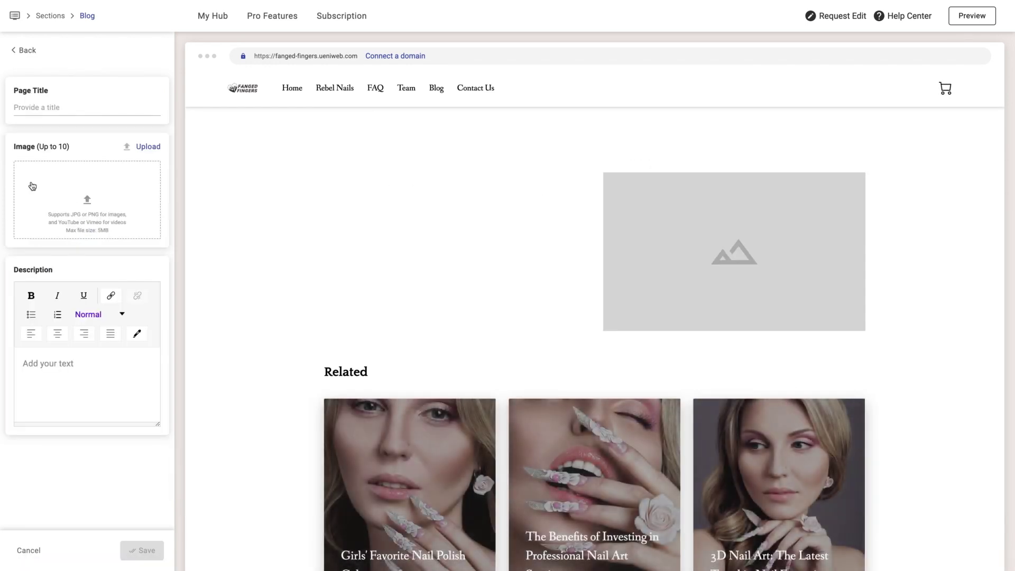
left_click(109, 111)
type("Celebrating Two Years of Fanged Fingers: Where Nail Art Meets Creativity")
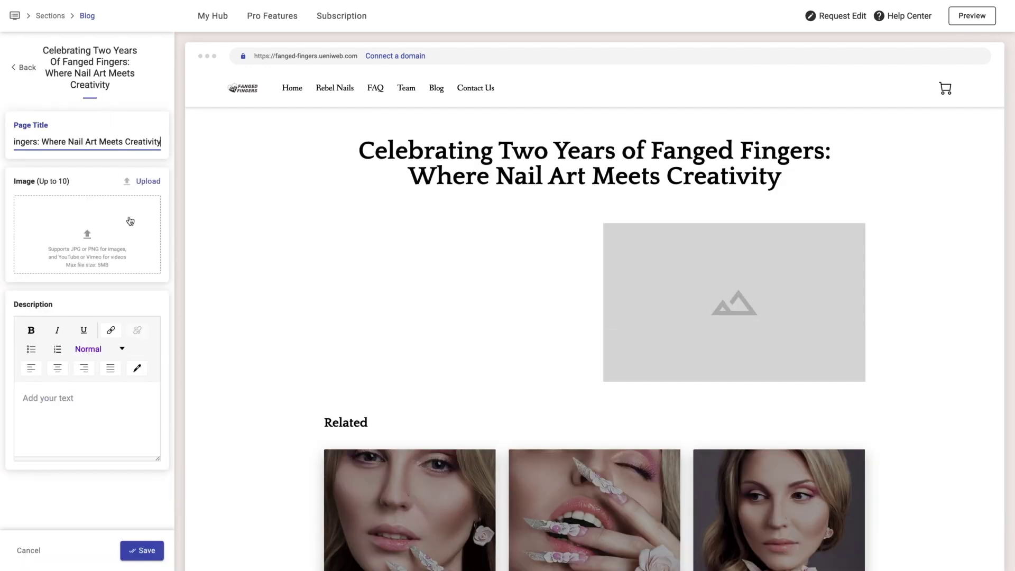
- Add the model photo from the Media library as the cover, paste the article text, and save the post
left_click(78, 224)
scroll(693, 294, "down", 6)
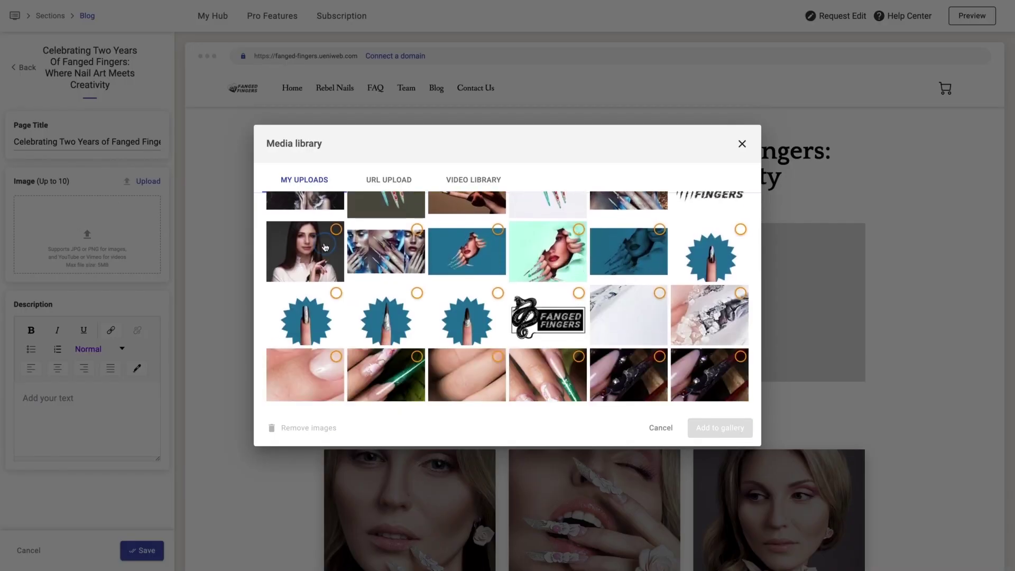
left_click(325, 247)
left_click(720, 427)
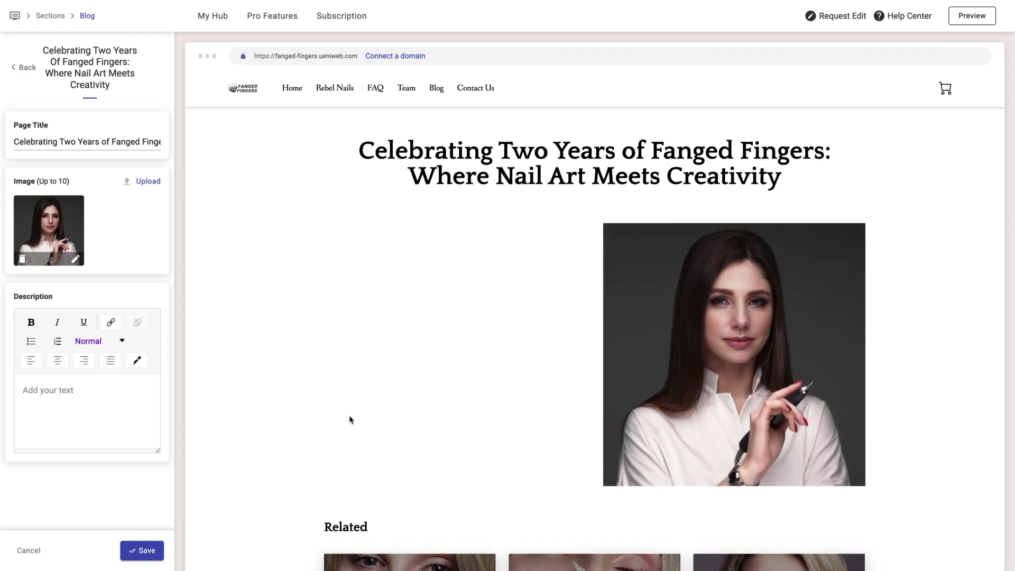
left_click(49, 390)
key("ctrl+v")
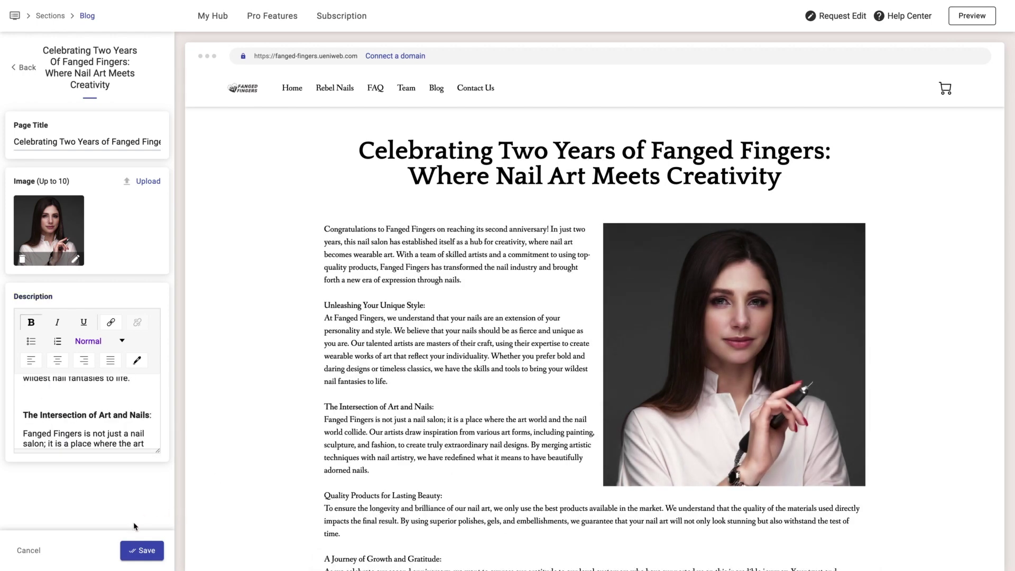
left_click(153, 551)
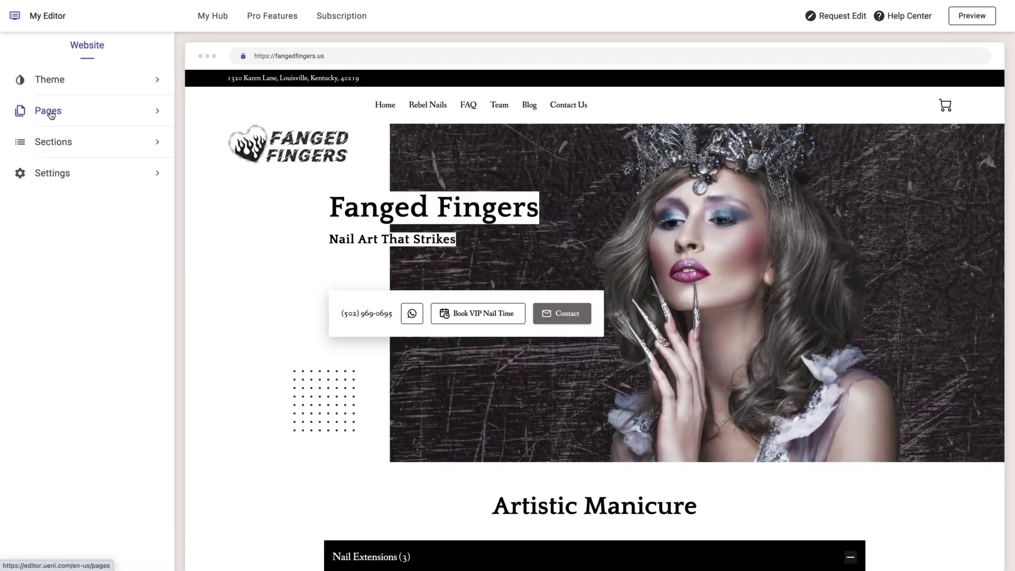
- Add a new Custom Code section to the Home page
left_click(51, 115)
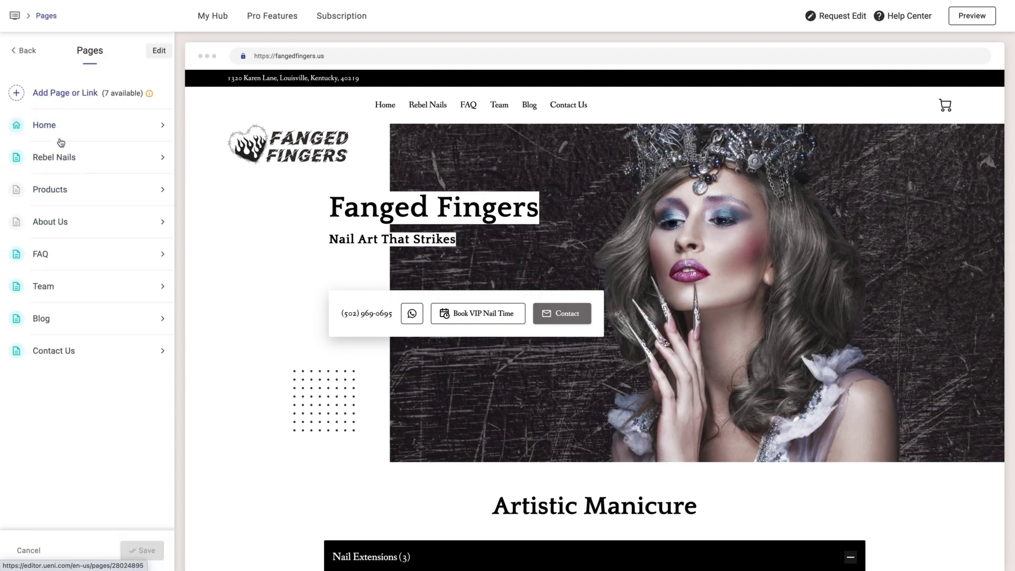
left_click(58, 126)
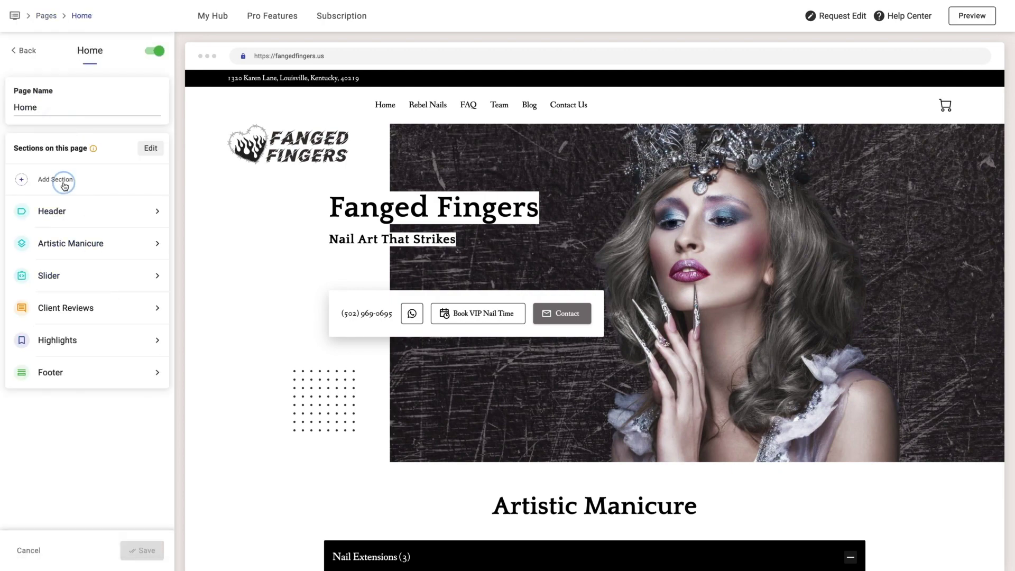
left_click(57, 180)
left_click(535, 120)
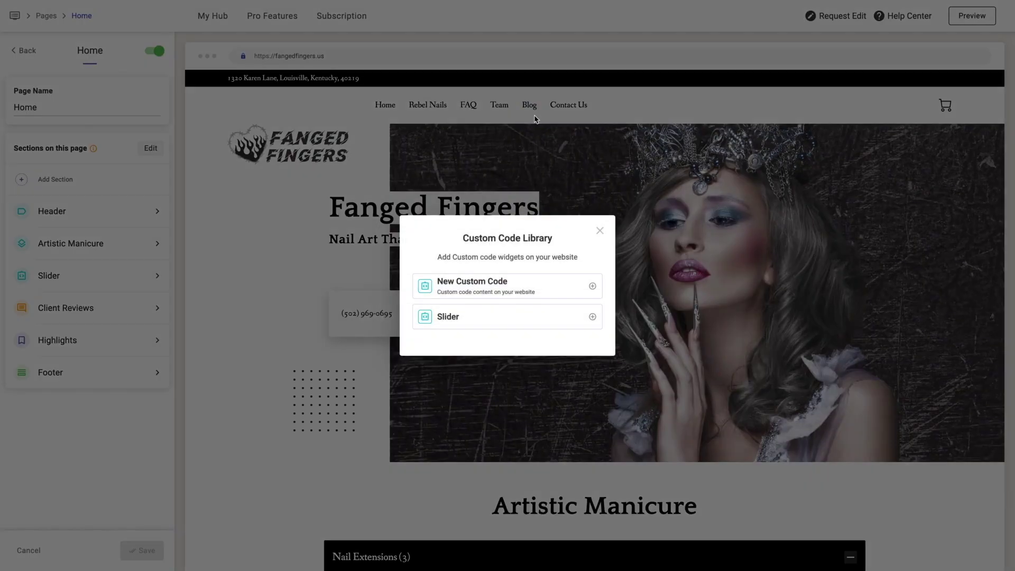
left_click(482, 294)
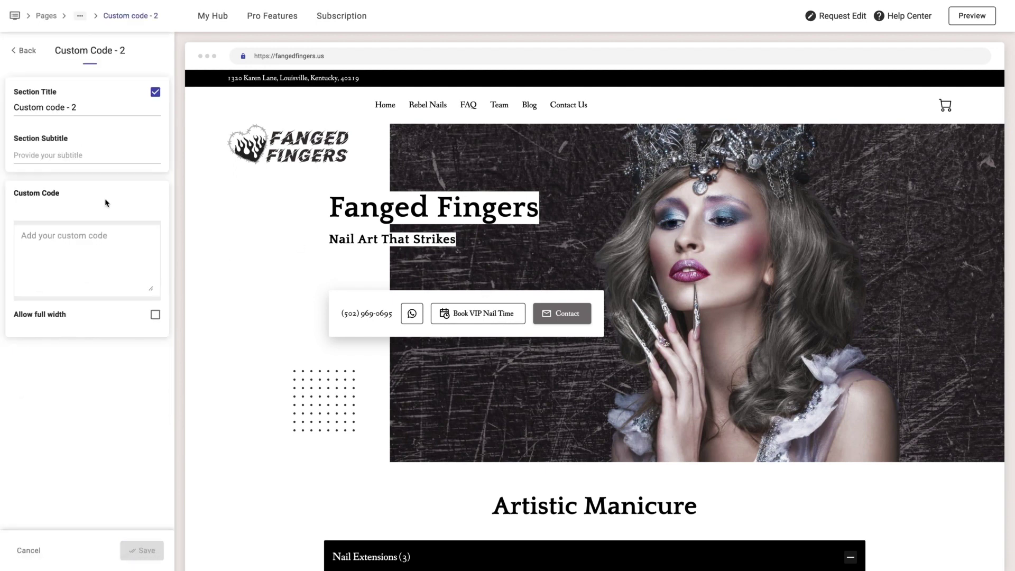
- Clear and hide the section title, paste the gallery HTML, enable full width, and save
left_click_drag(77, 106, 36, 104)
key("BackSpace")
key("BackSpace")
key("BackSpace")
key("BackSpace")
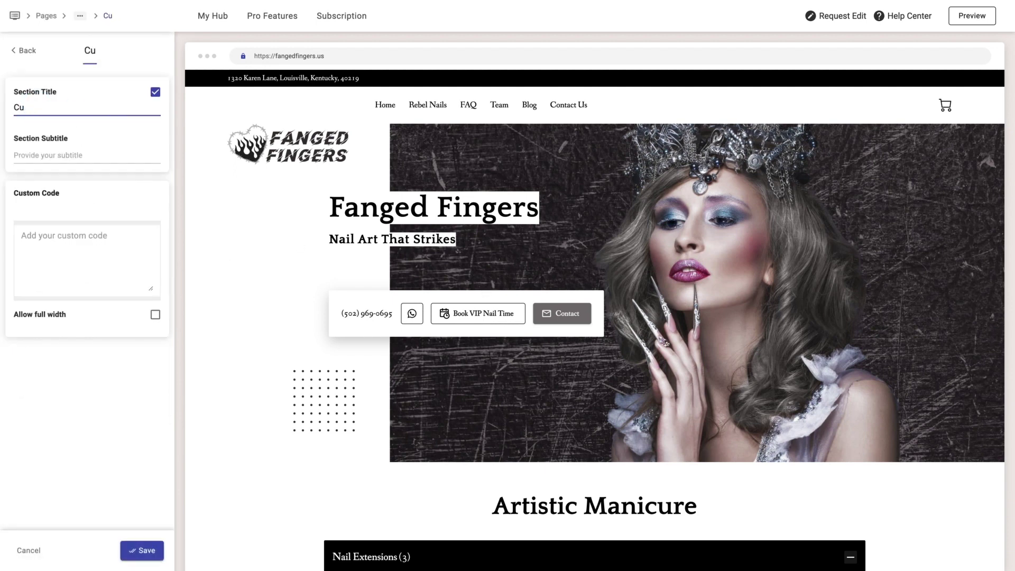
key("BackSpace")
key("BackSpace")
key("BackSpace")
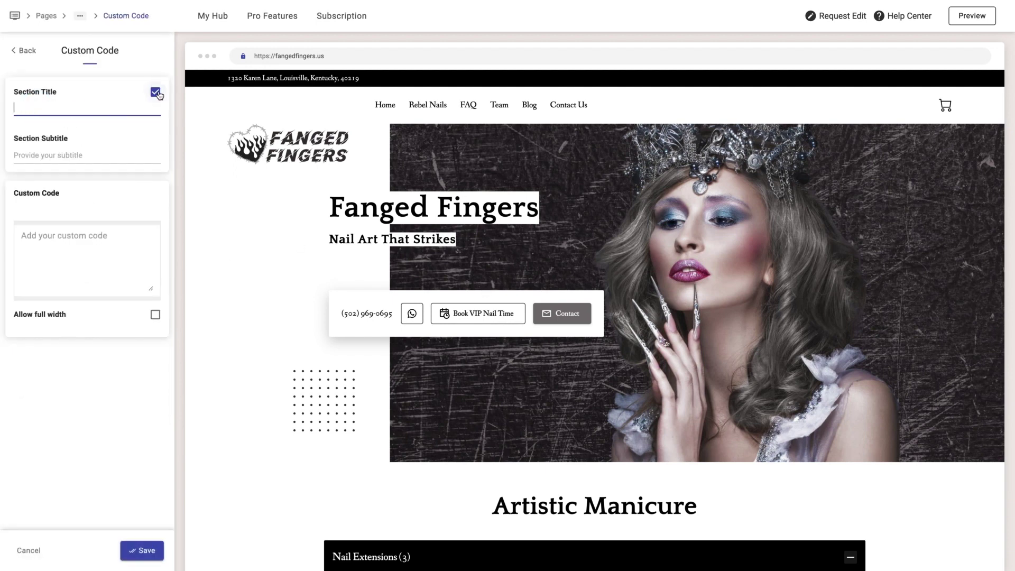
left_click(155, 92)
left_click(52, 255)
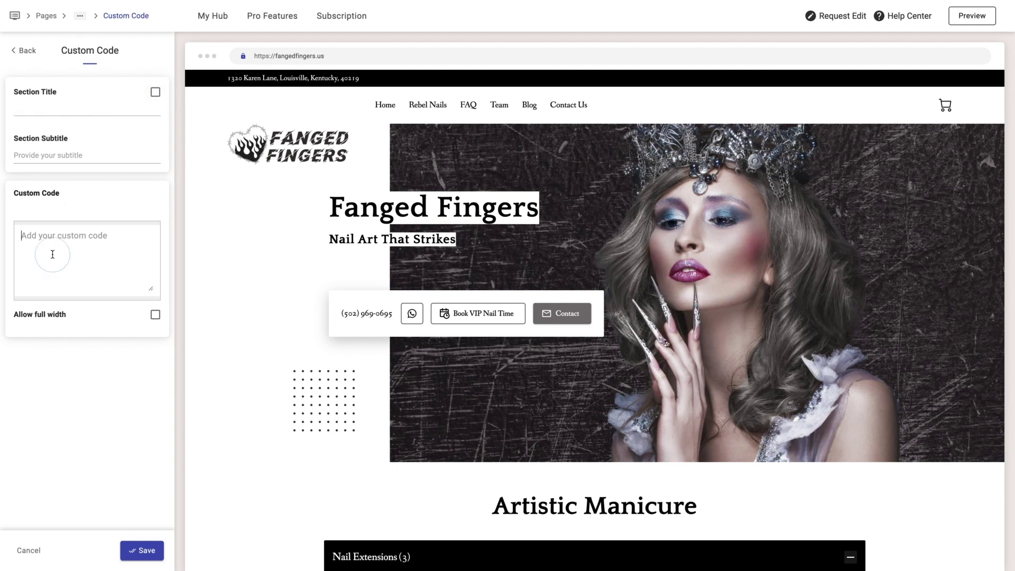
key("ctrl+v")
left_click(154, 367)
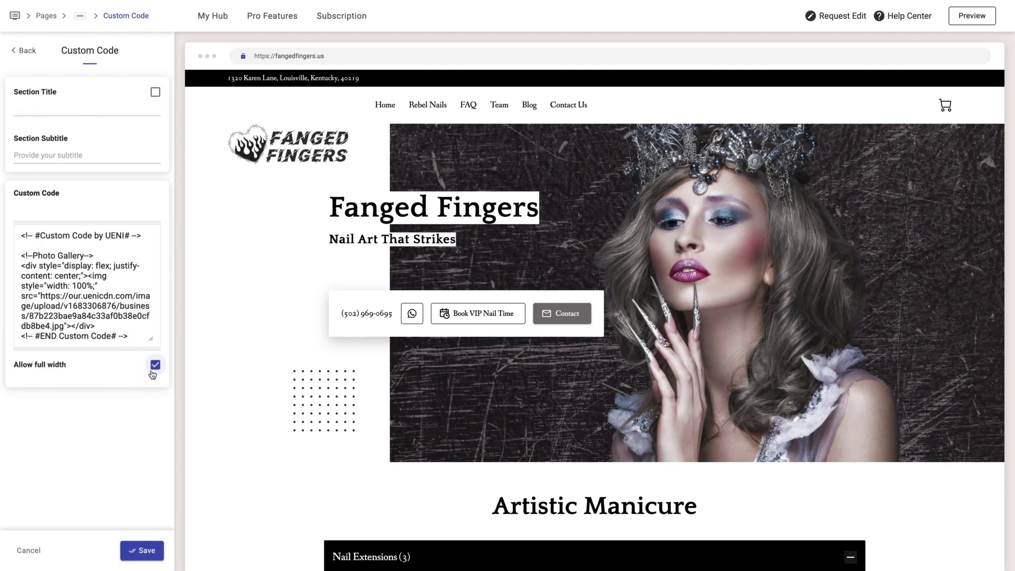
left_click(147, 551)
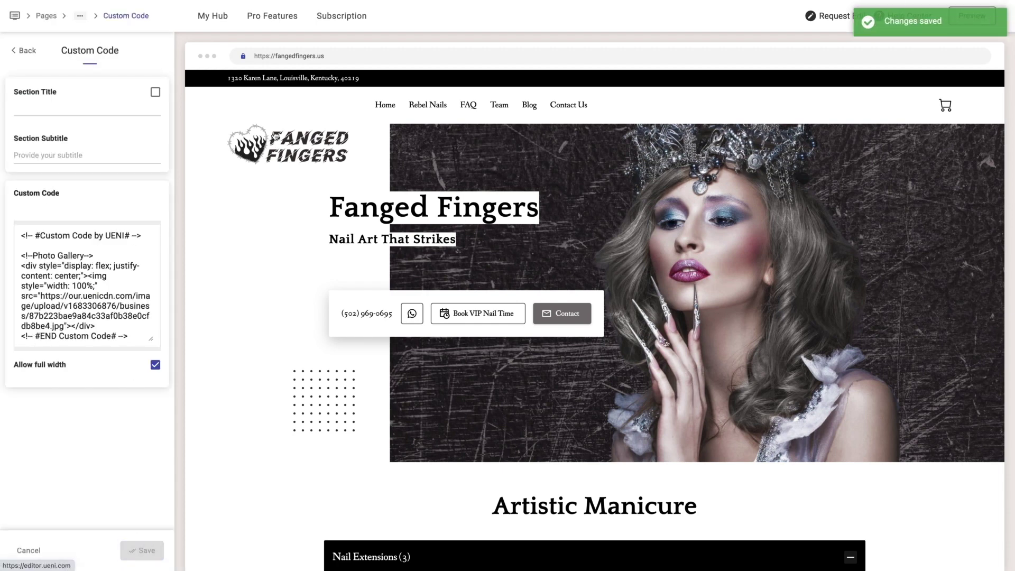
- Preview the live Fanged Fingers site and its slider, then open the Unleash Your Wild Palette! section
left_click(308, 62)
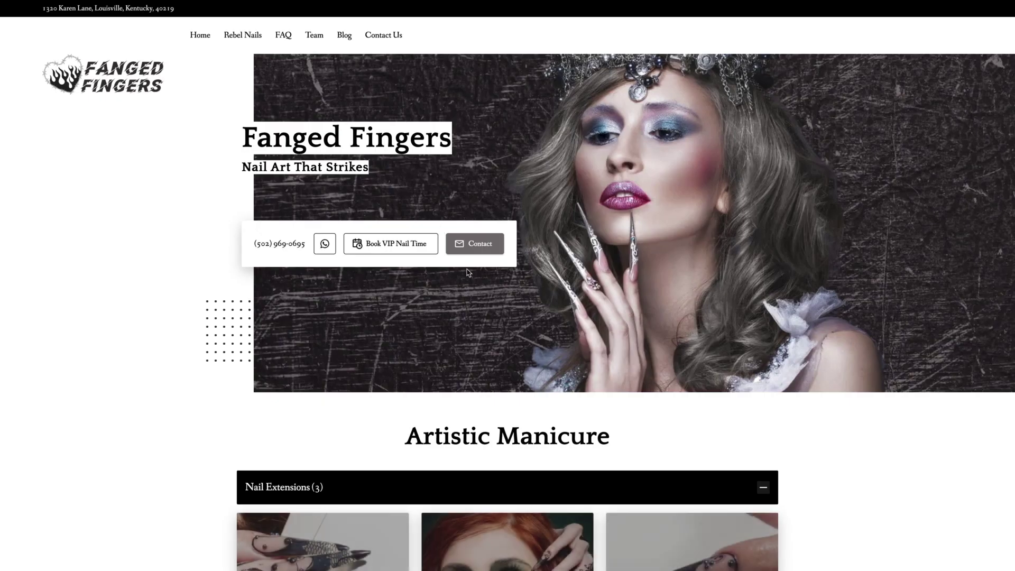
scroll(465, 272, "down", 10)
scroll(467, 269, "down", 2)
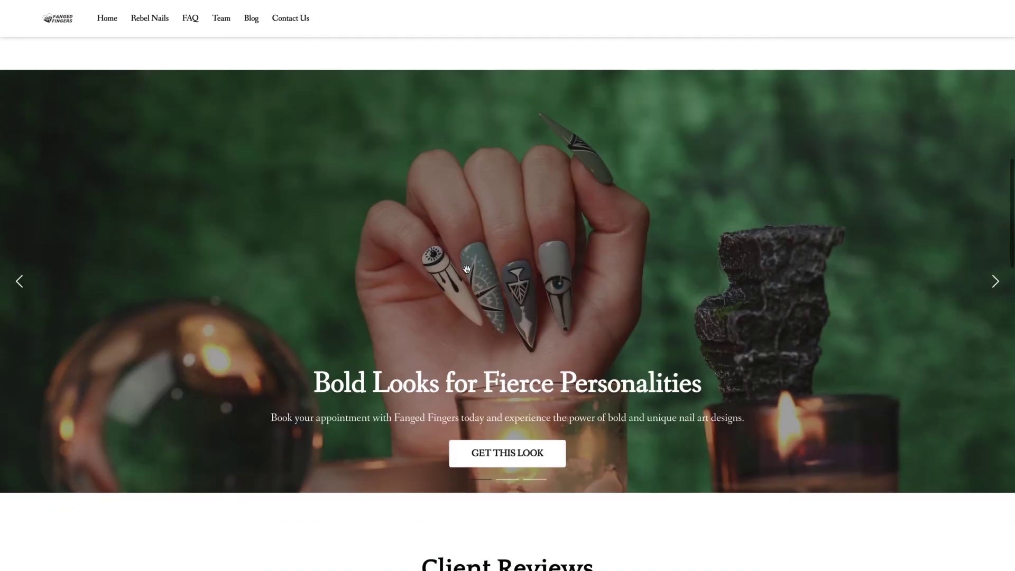
left_click(535, 479)
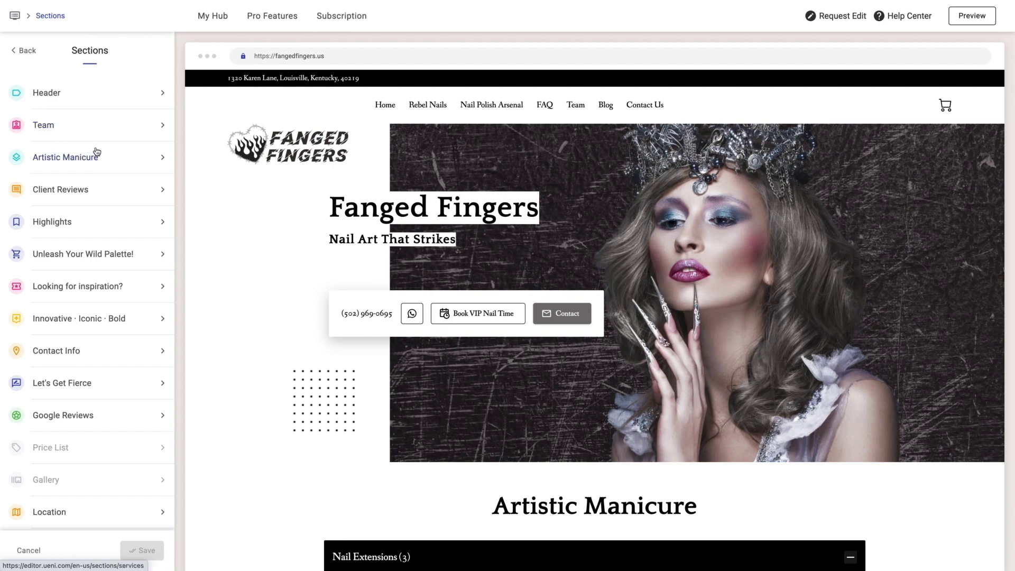
left_click(86, 255)
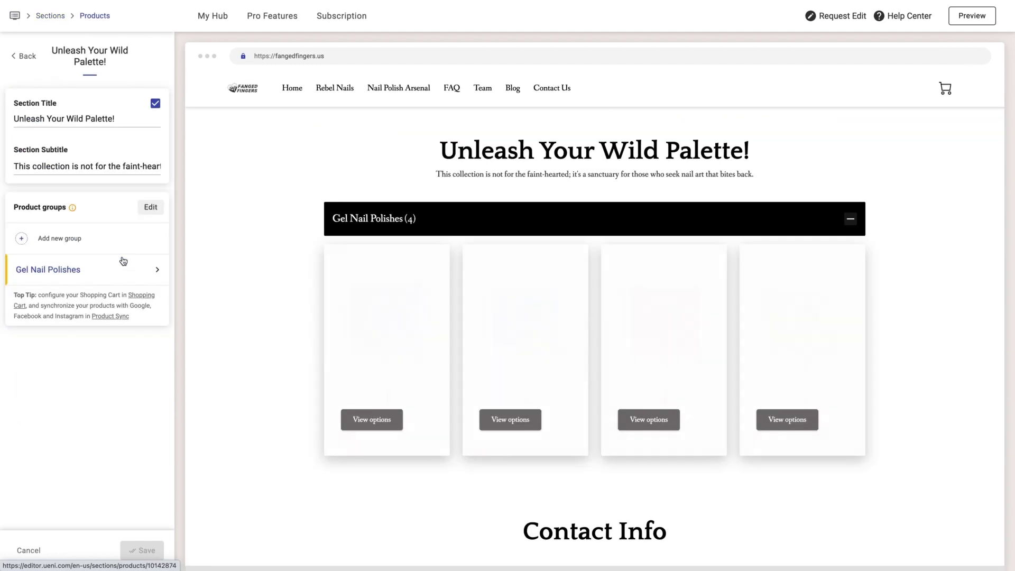
- Create a product group named Nail Polishes
left_click(78, 239)
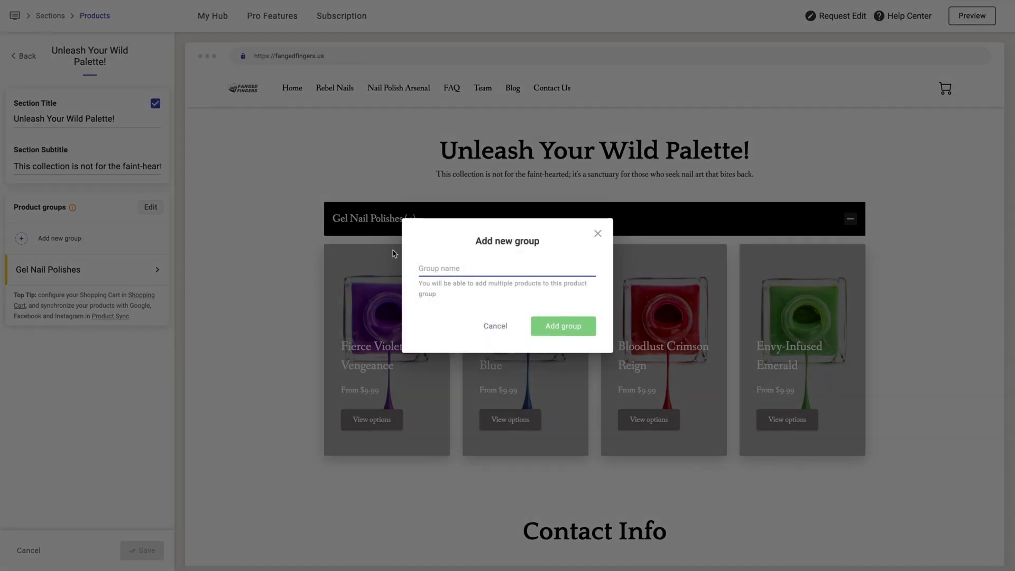
type("Nail Polishe")
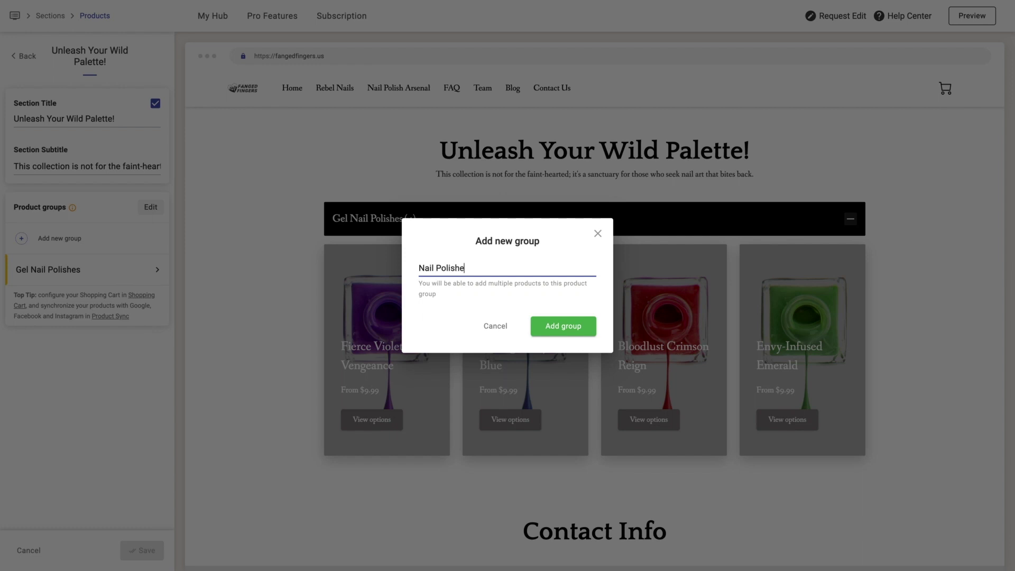
type("s")
left_click(559, 325)
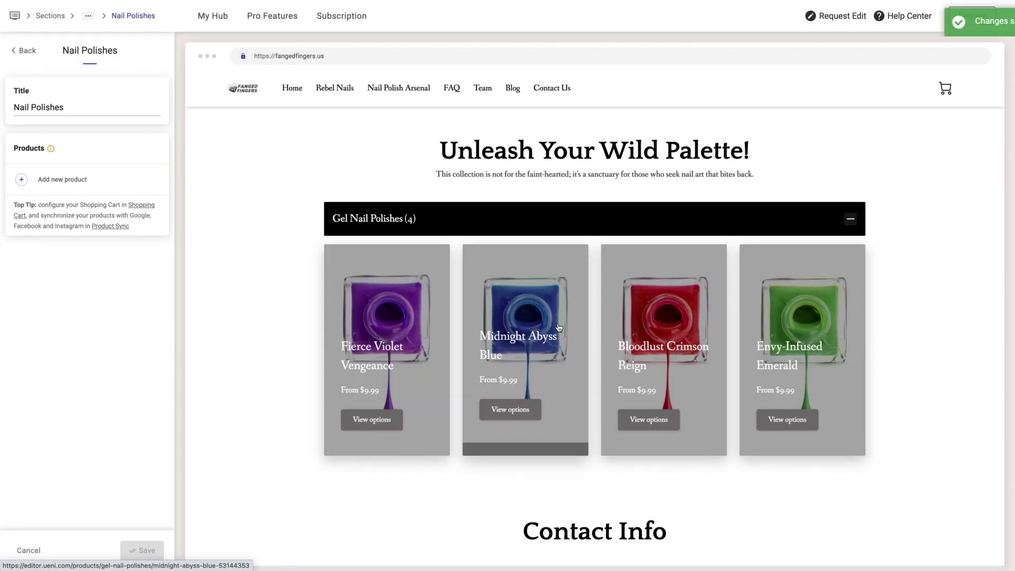
- Turn on inventory tracking for All New Nail Polish with 35 in stock
left_click(62, 180)
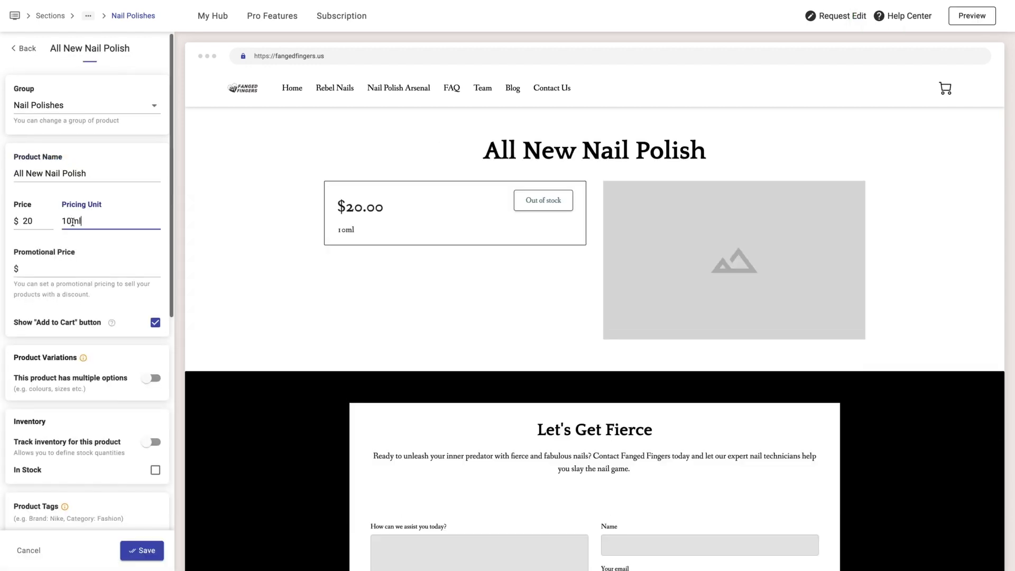
scroll(72, 222, "down", 3)
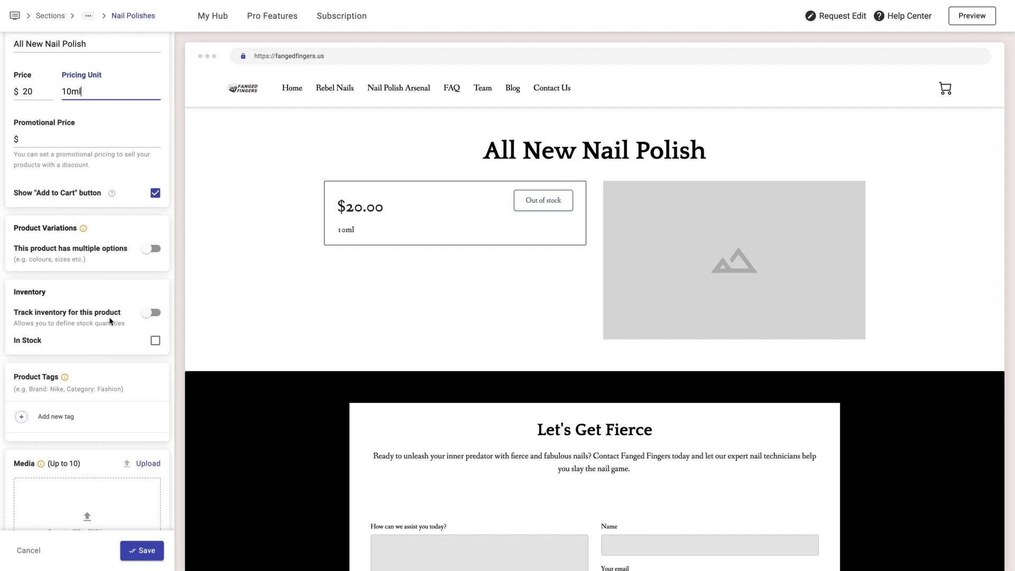
left_click(154, 313)
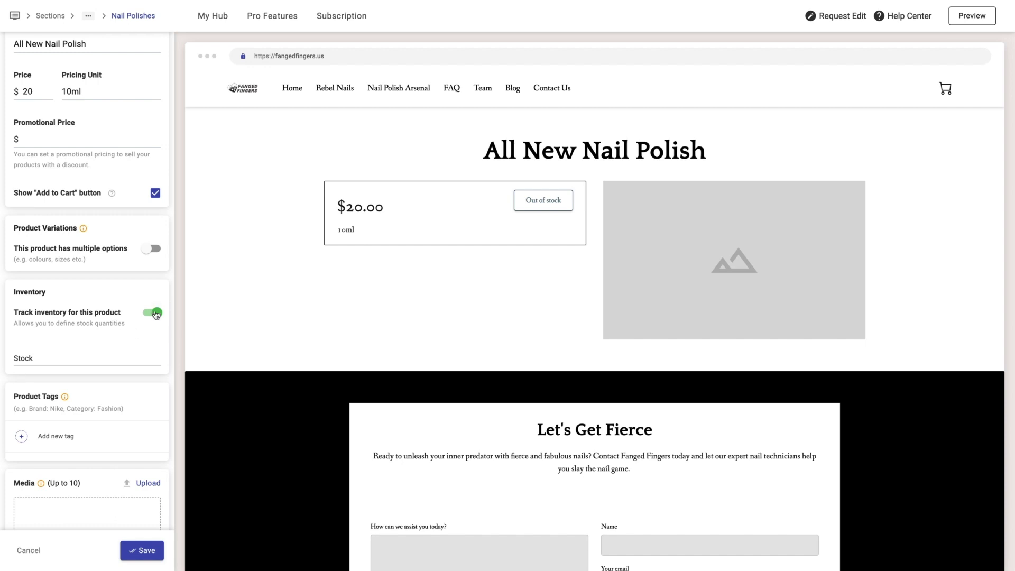
left_click(56, 359)
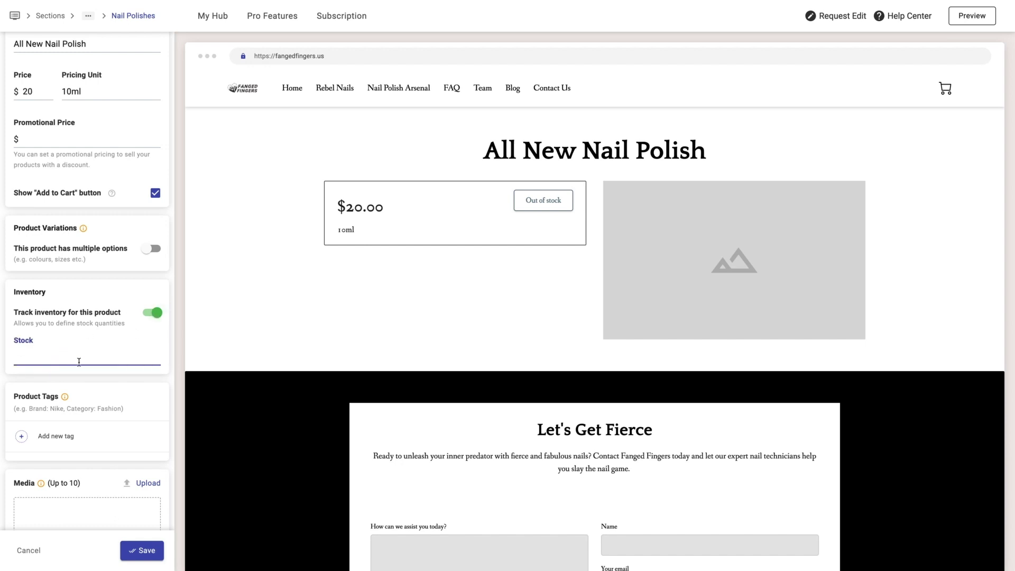
type("35")
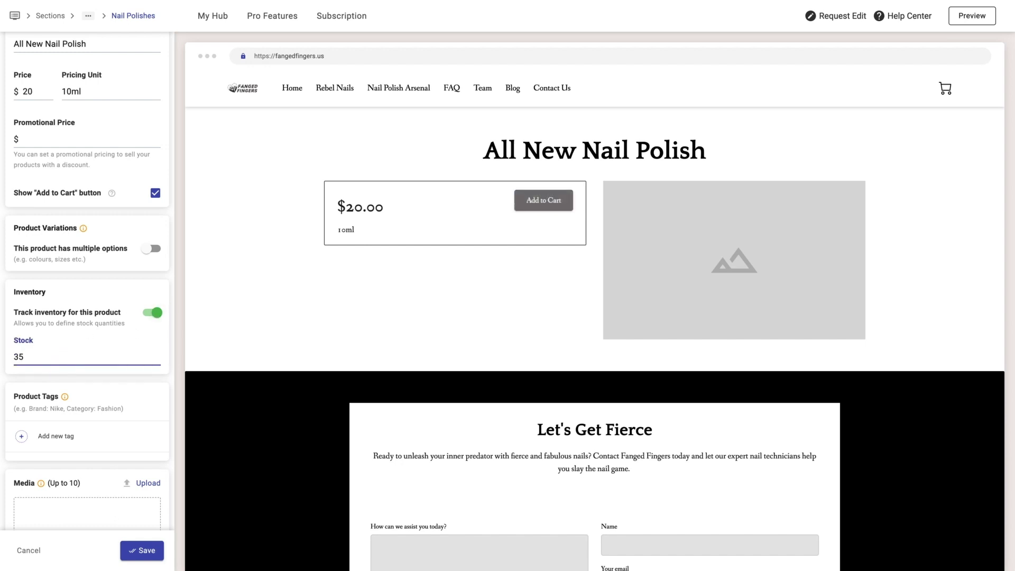
- Add a Brand tag with the value Andrea to the product
left_click(73, 437)
left_click(520, 264)
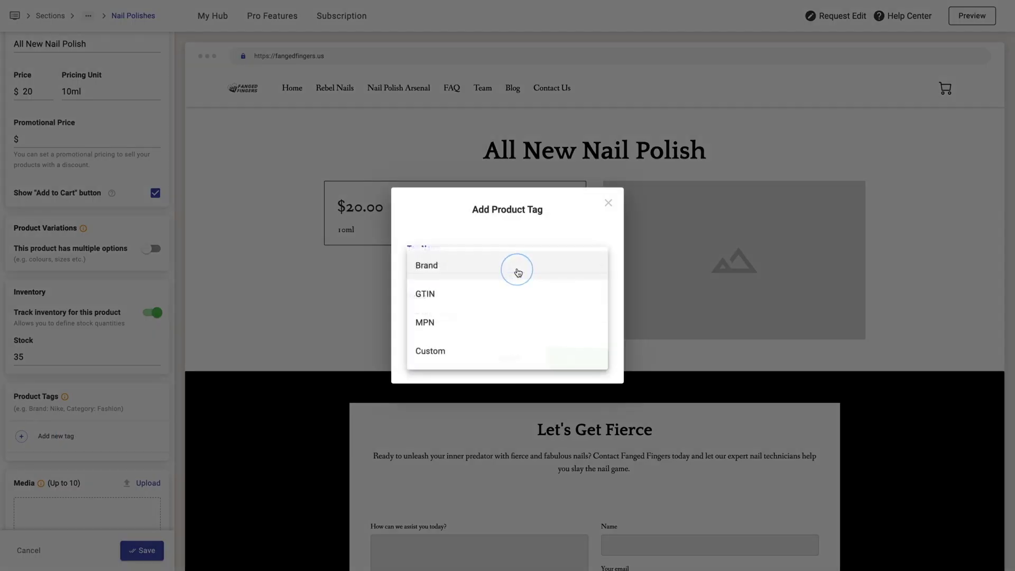
left_click(426, 268)
left_click(445, 308)
type("Andrea")
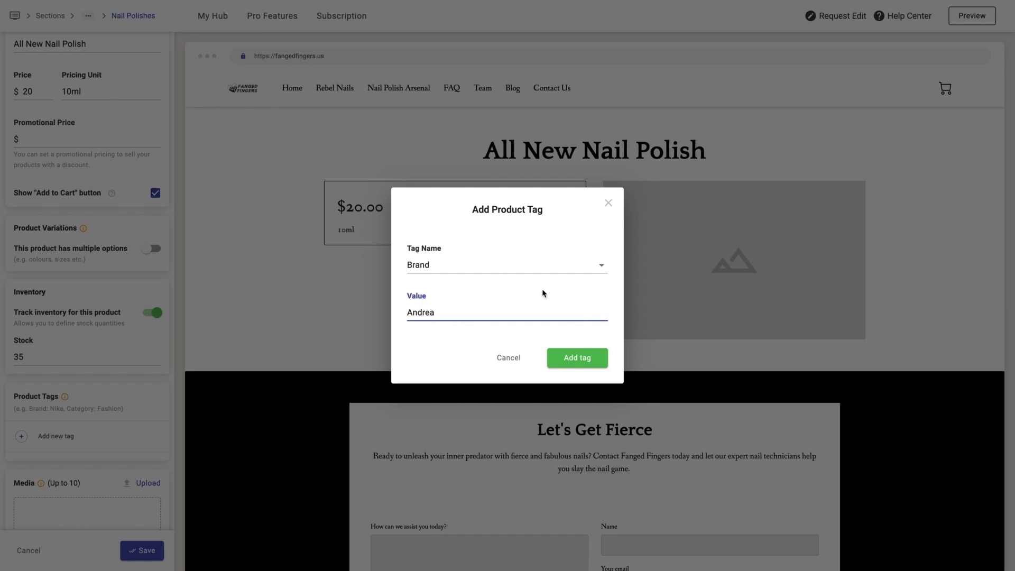
left_click(578, 358)
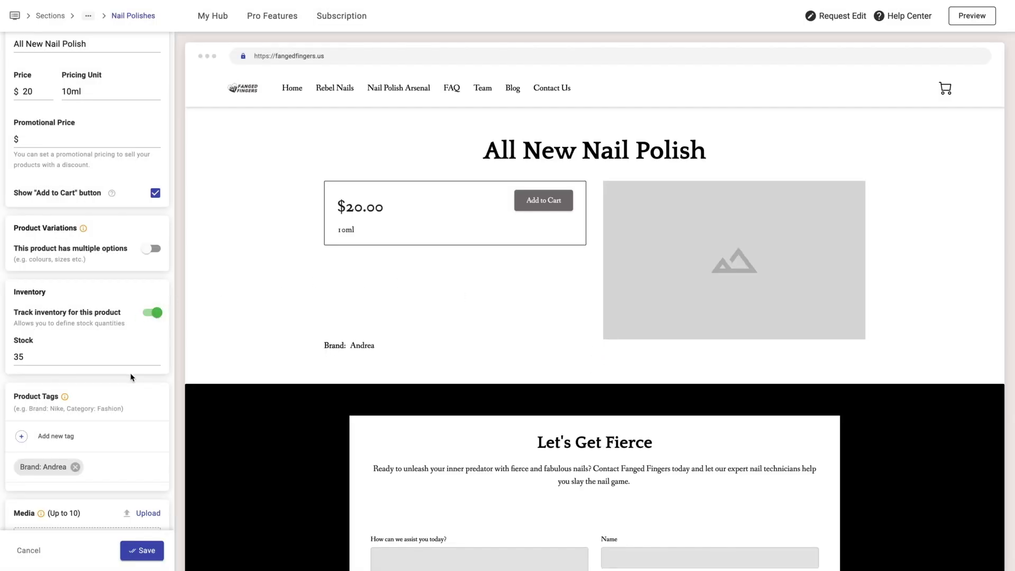
scroll(131, 374, "down", 3)
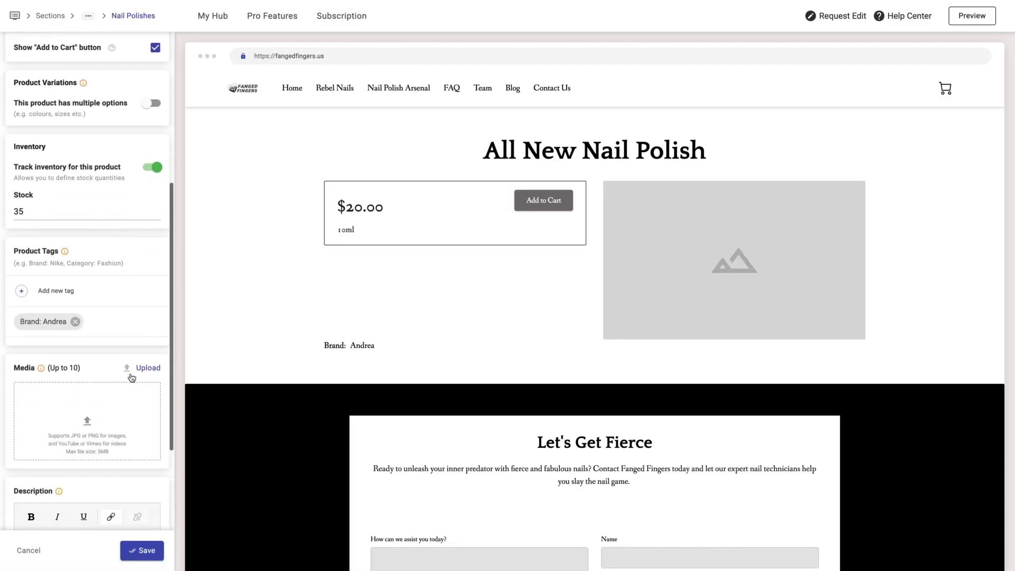
- Add the nail-polish shelf photo to the product's media gallery
left_click(98, 437)
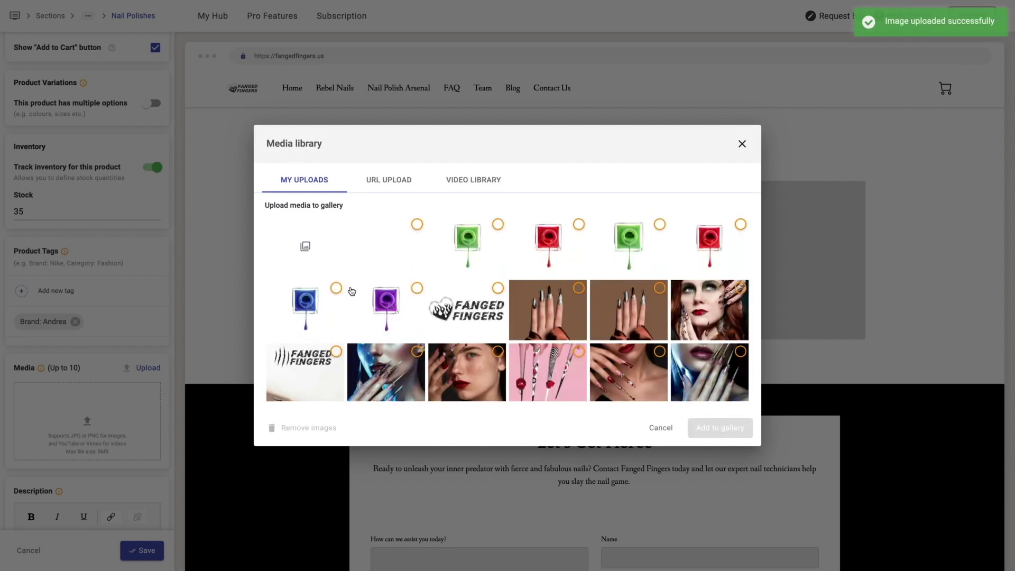
left_click(366, 243)
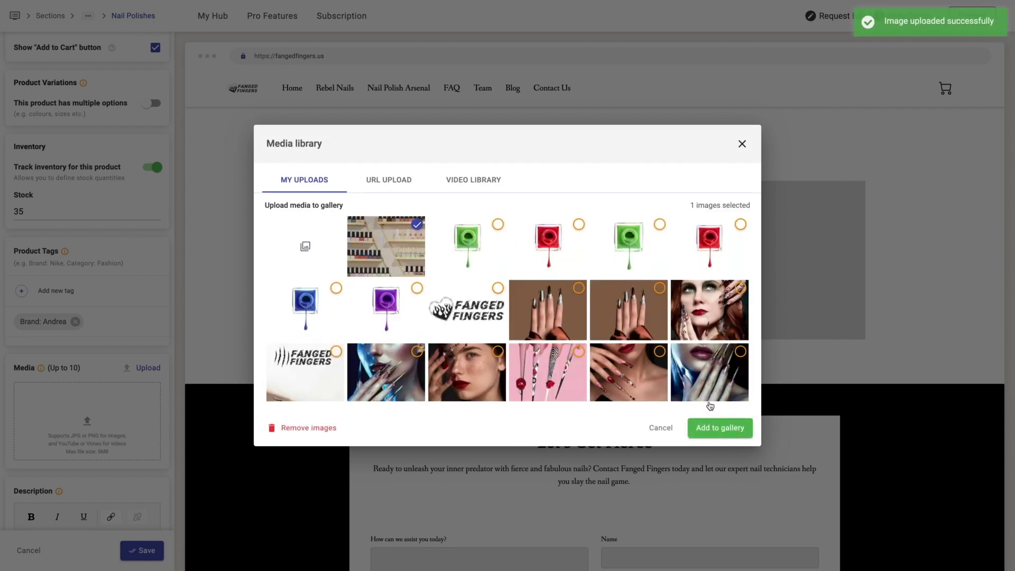
left_click(745, 437)
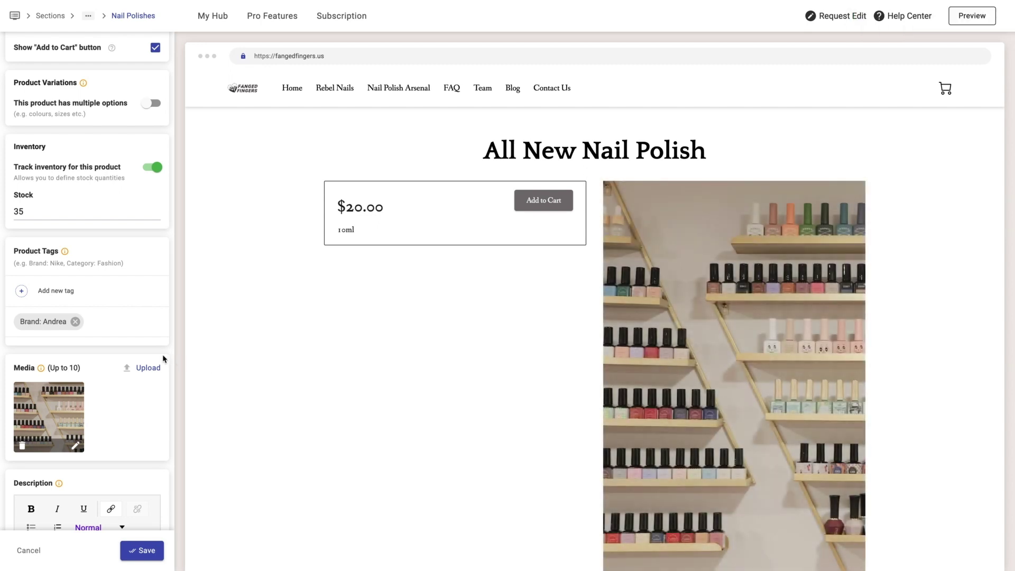
- Paste the long product description and save the product
scroll(162, 354, "down", 3)
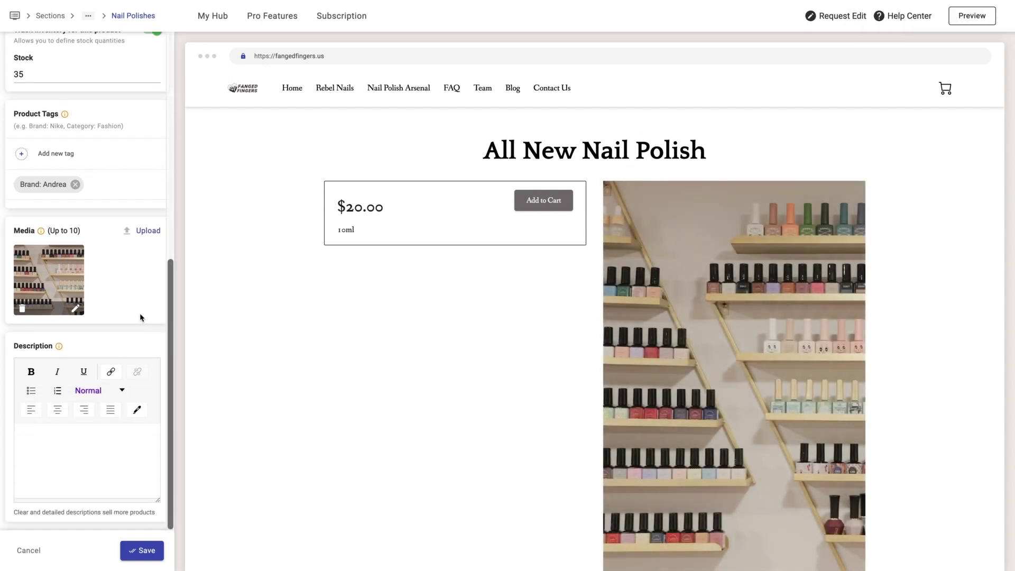
scroll(508, 507, "down", 4)
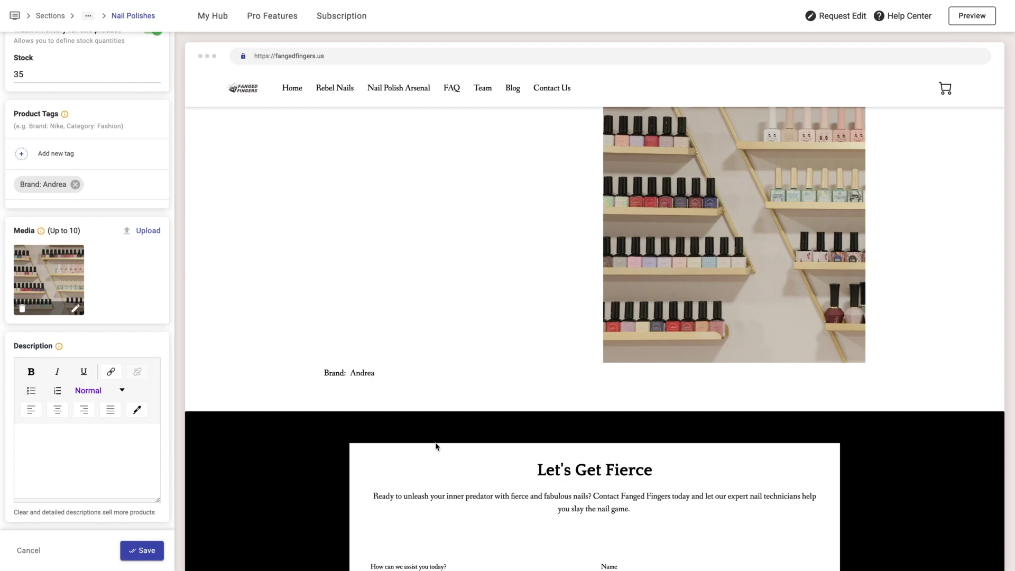
left_click(38, 438)
key("ctrl+v")
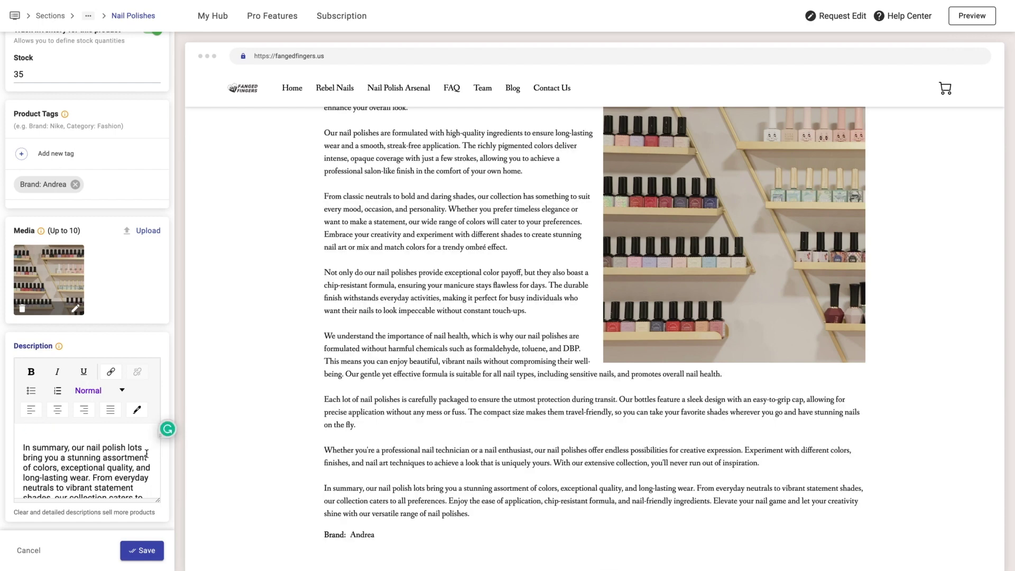
scroll(454, 396, "up", 3)
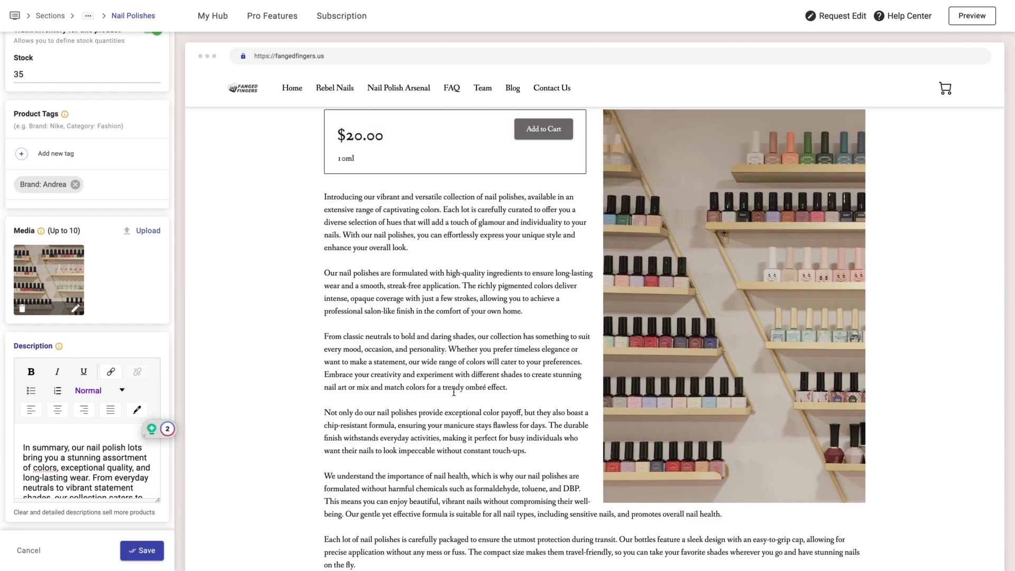
left_click(150, 552)
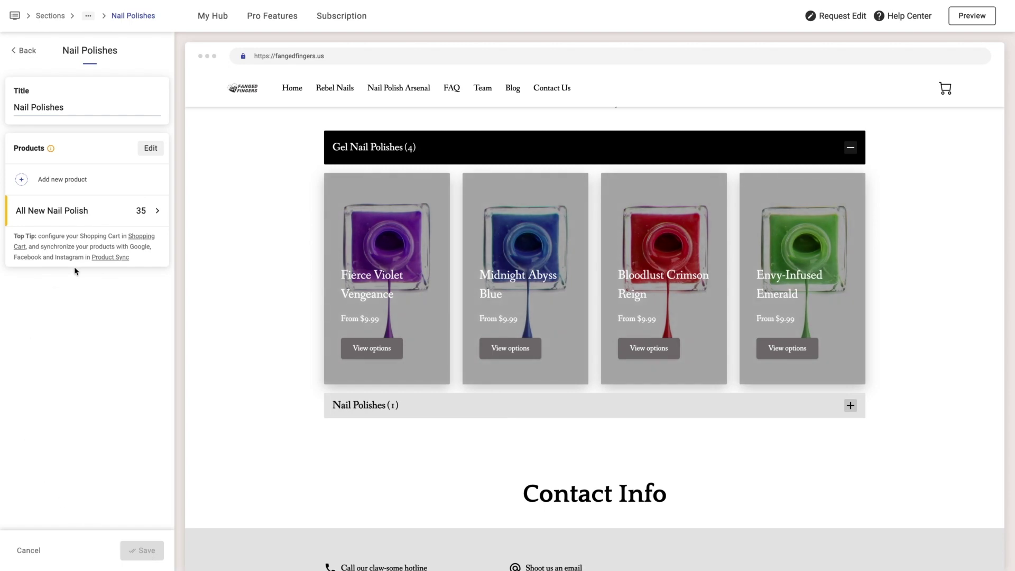
- Enable multiple options on All New Nail Polish and add a Size option: 5ml, 10ml, 20ml
left_click(82, 216)
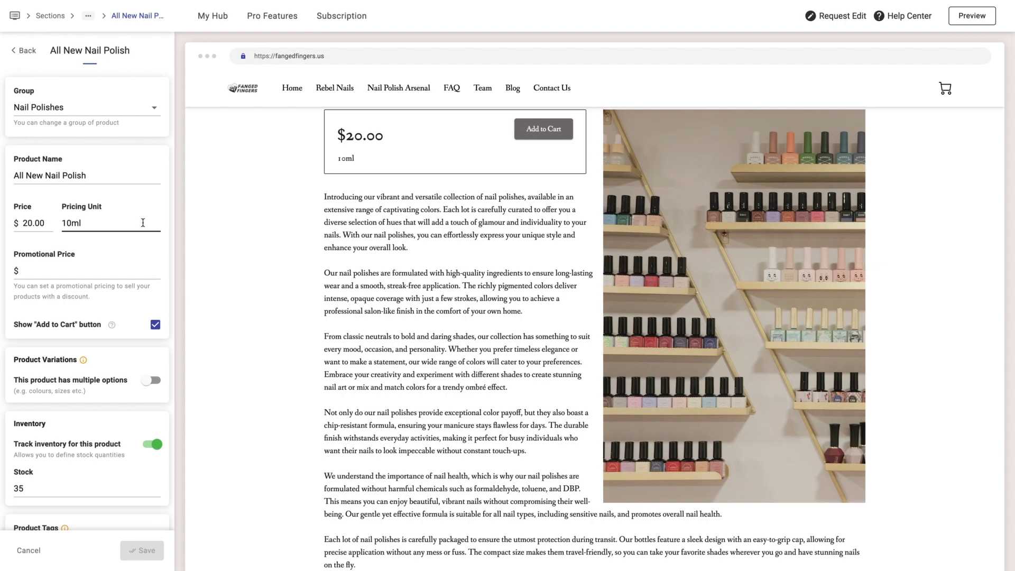
scroll(108, 383, "down", 1)
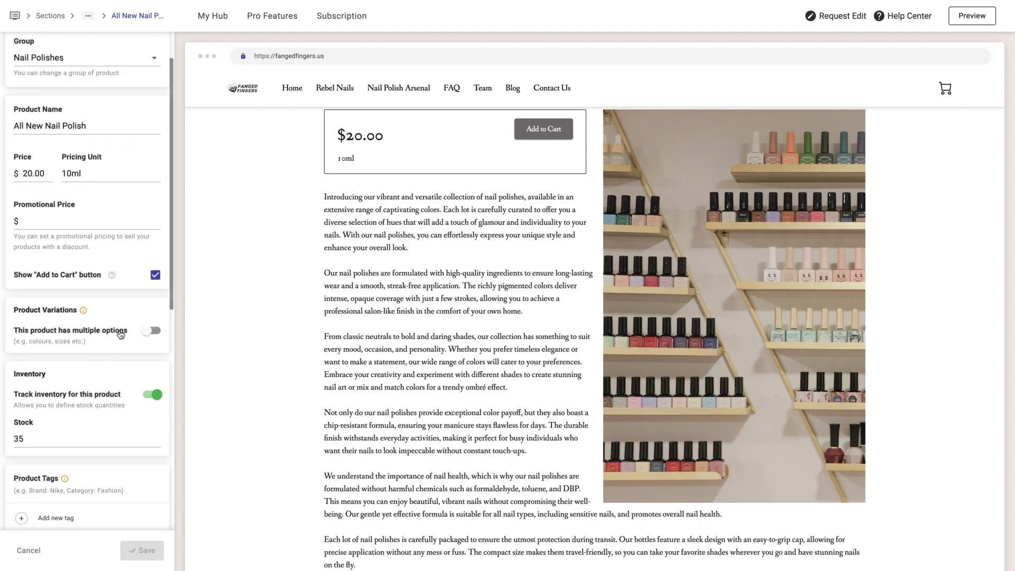
left_click(151, 334)
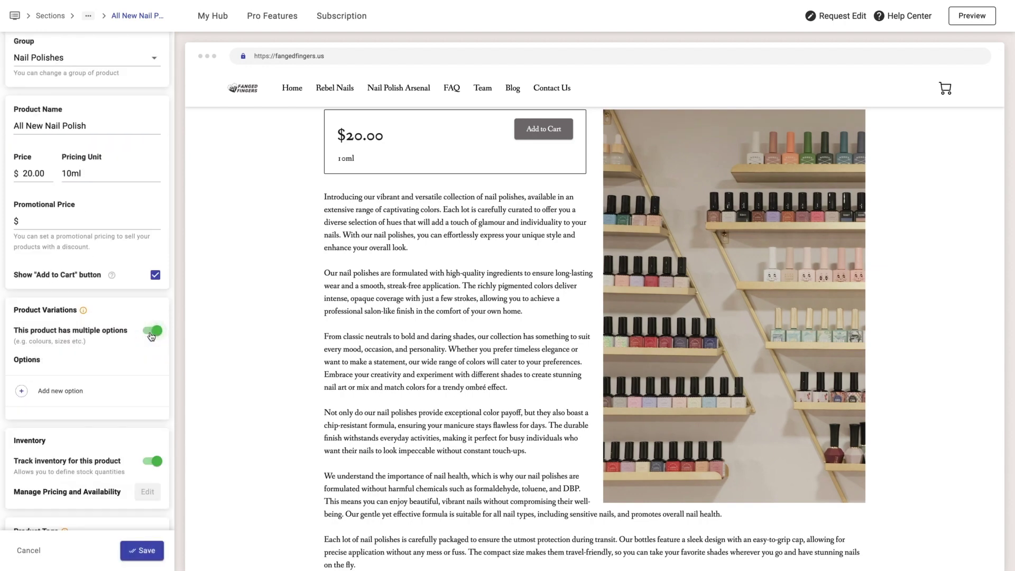
left_click(67, 386)
left_click(461, 251)
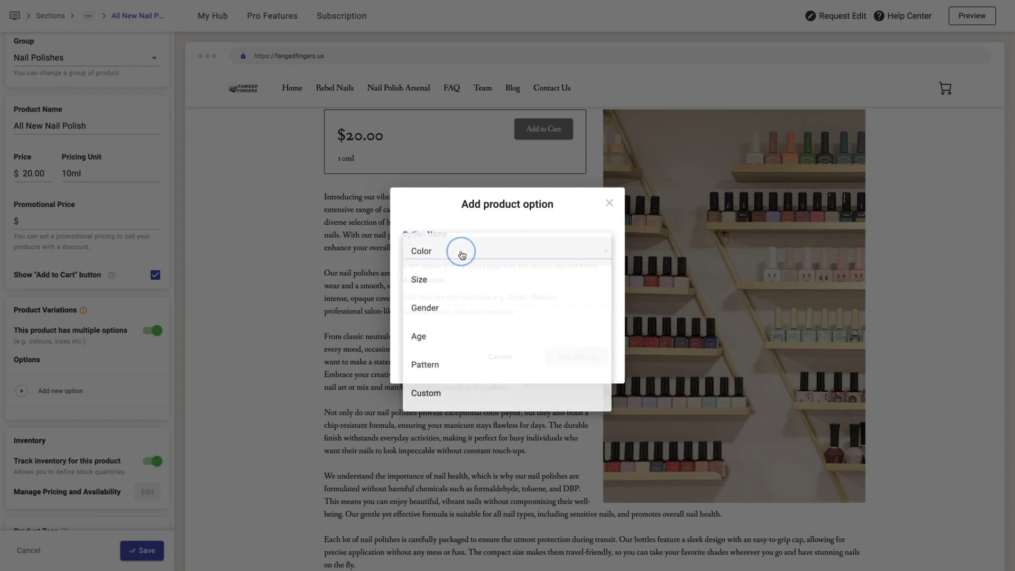
left_click(431, 280)
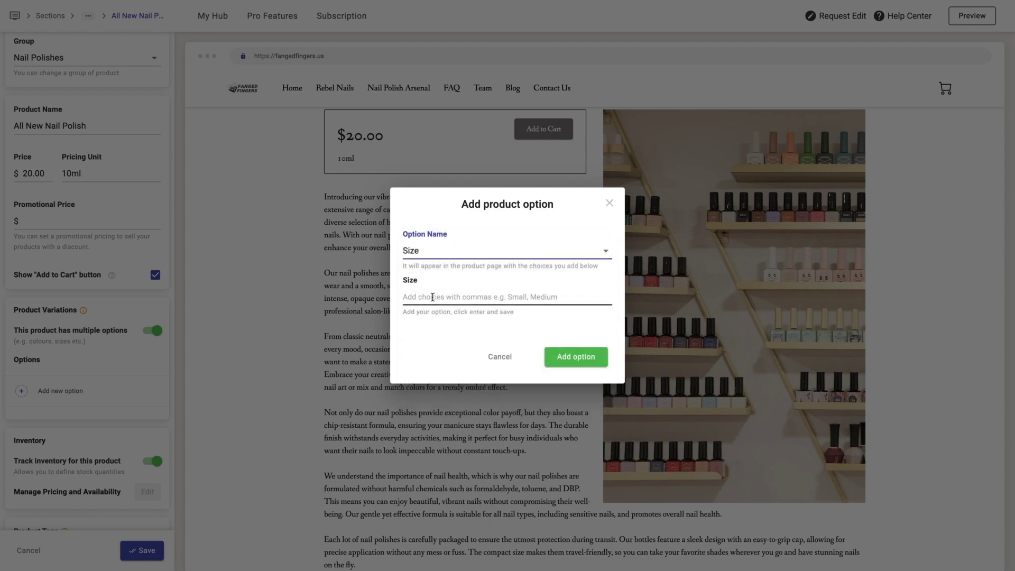
left_click(433, 297)
type("10ml")
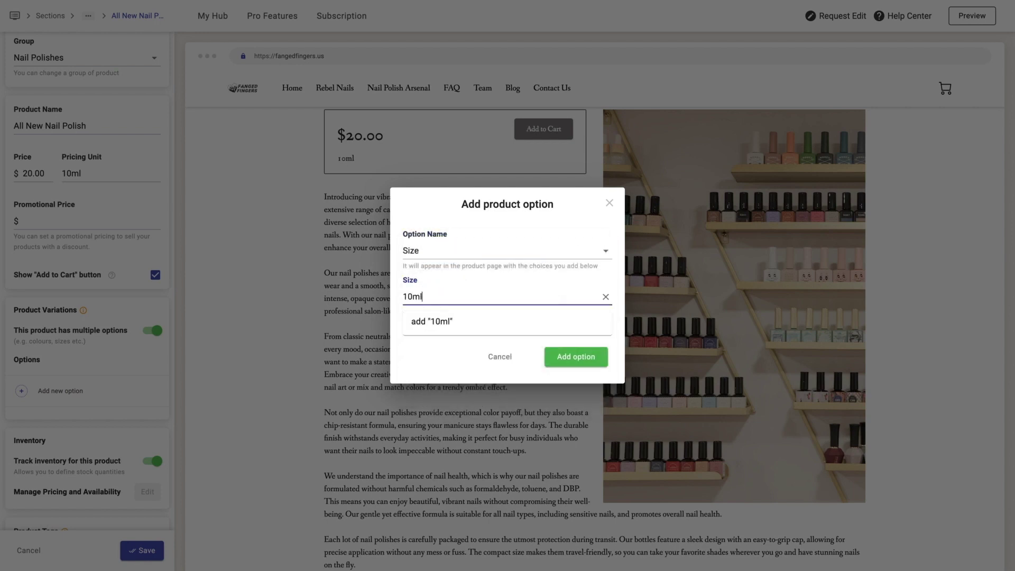
type(",20ml")
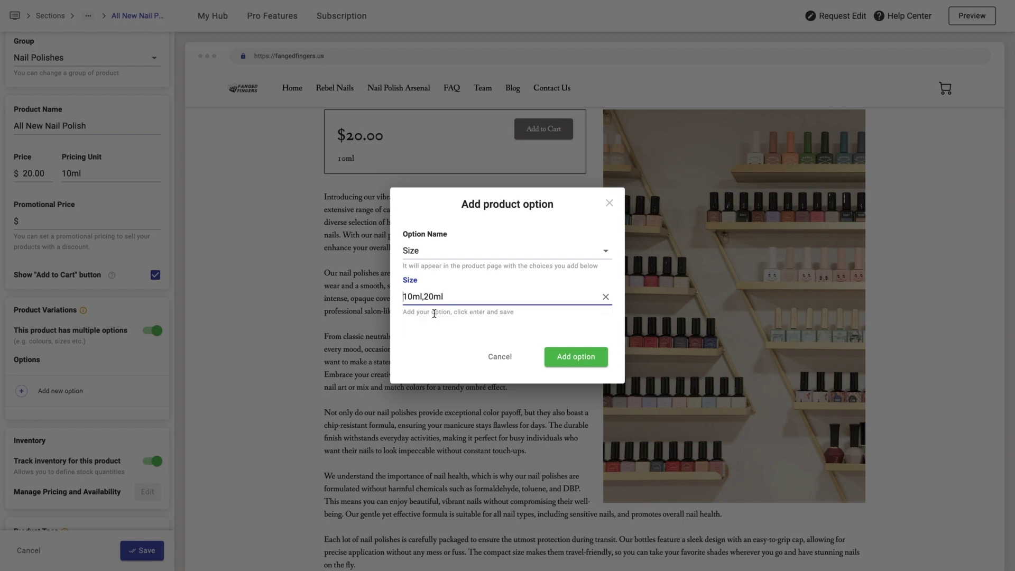
left_click(405, 296)
type("5ml,")
left_click(444, 327)
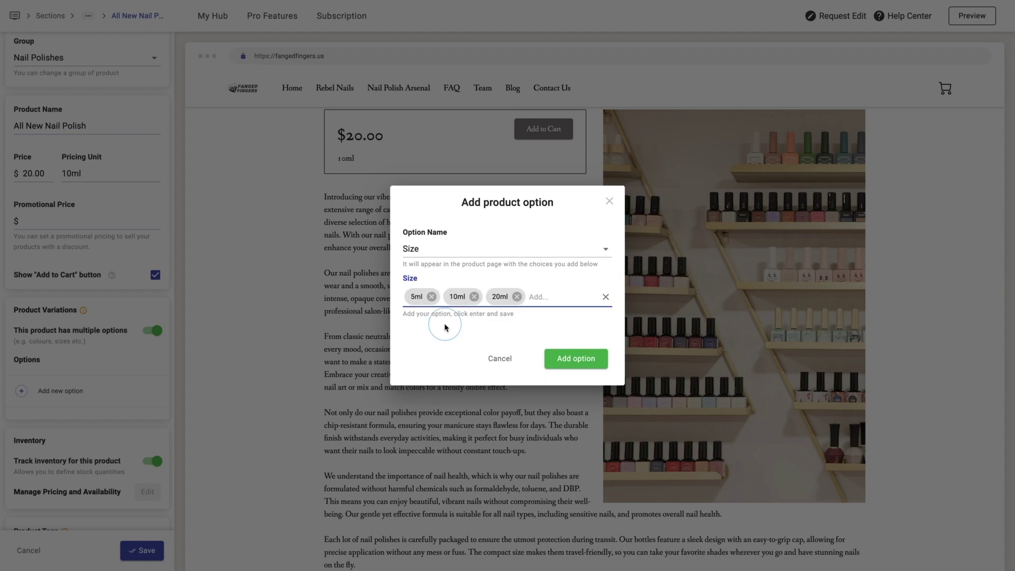
left_click(569, 356)
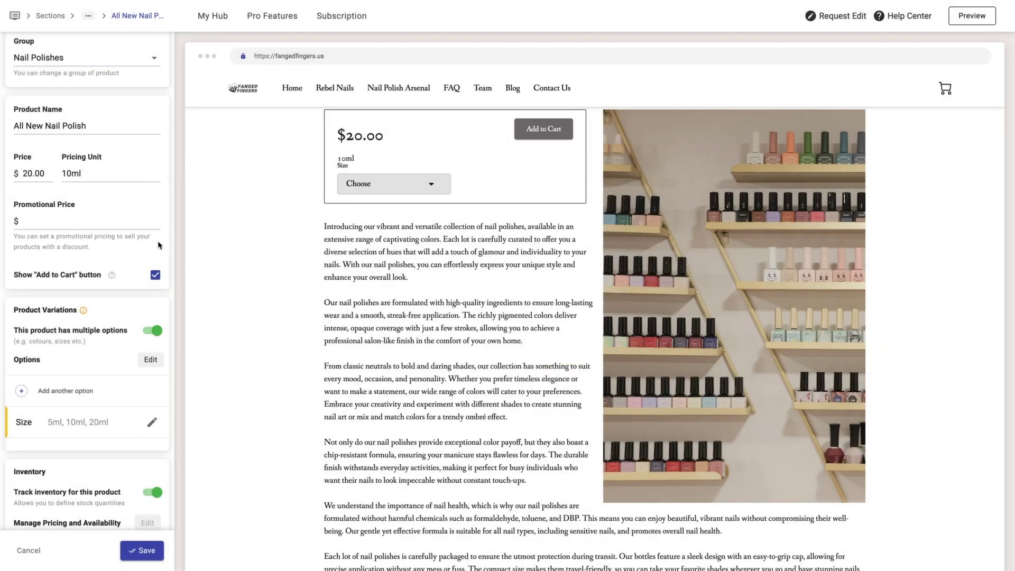
- Adjust the pricing unit and add a custom Brand option (Andrea, Essie, Dior, Chanel), rebuilding variations
left_click_drag(112, 176, 56, 175)
type("1")
left_click(49, 394)
left_click(481, 259)
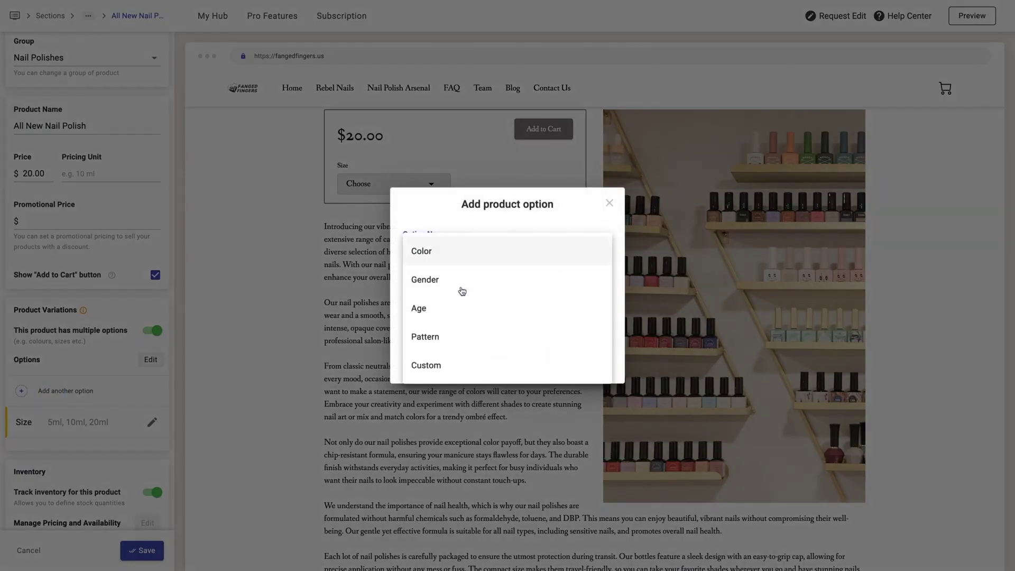
left_click(422, 364)
left_click(428, 271)
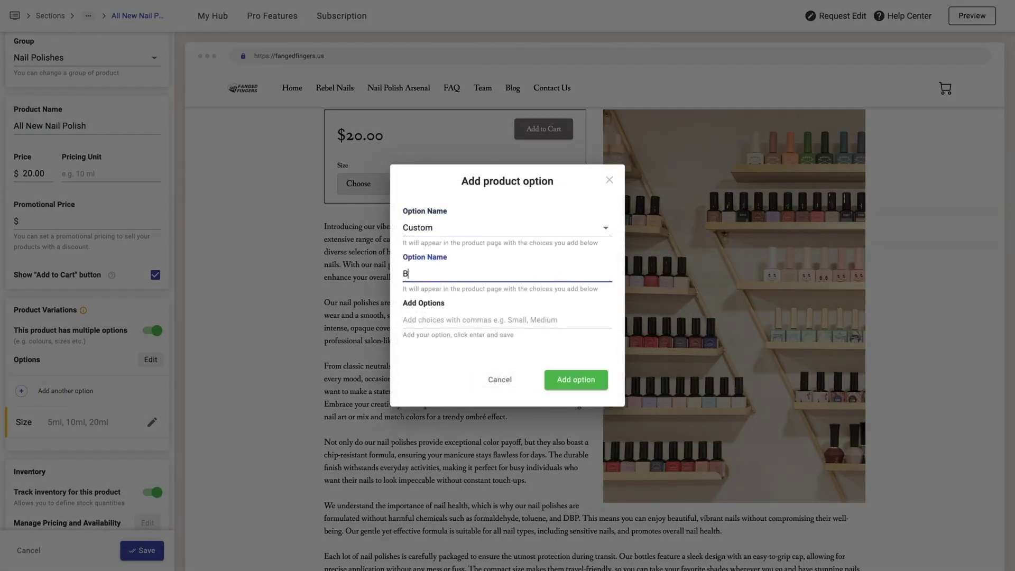
left_click(407, 315)
type("Andr")
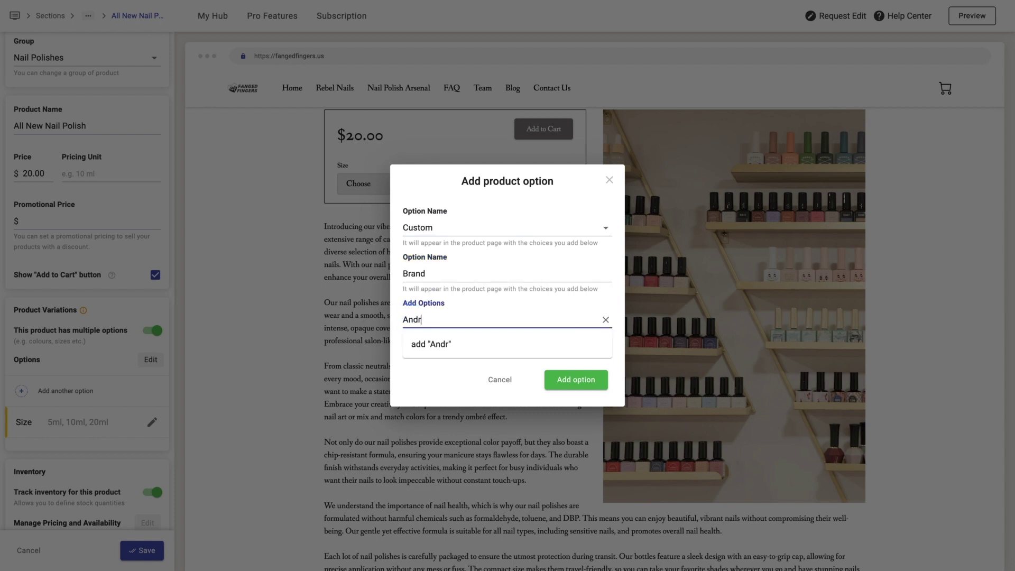
type("ea,Essie,Dior,Chanel")
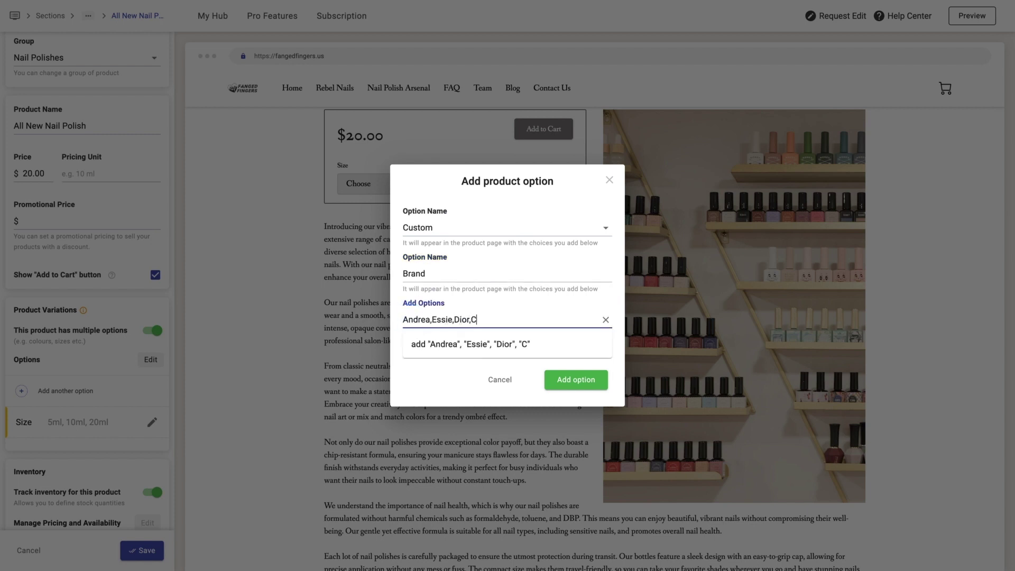
left_click(439, 344)
left_click(575, 389)
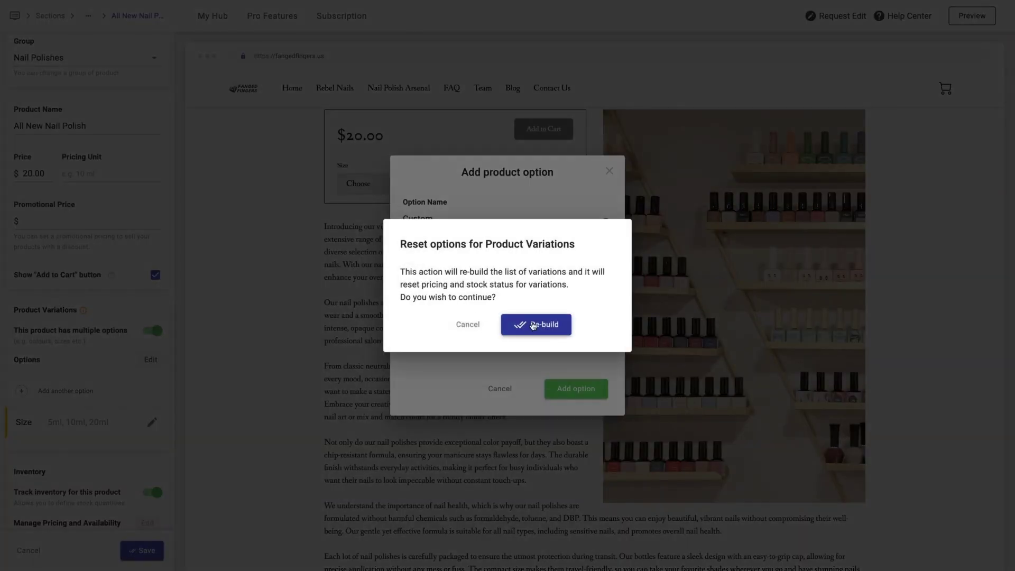
left_click(515, 324)
- Remove the Brand: Andrea tag from the product
scroll(105, 337, "down", 2)
scroll(104, 337, "down", 3)
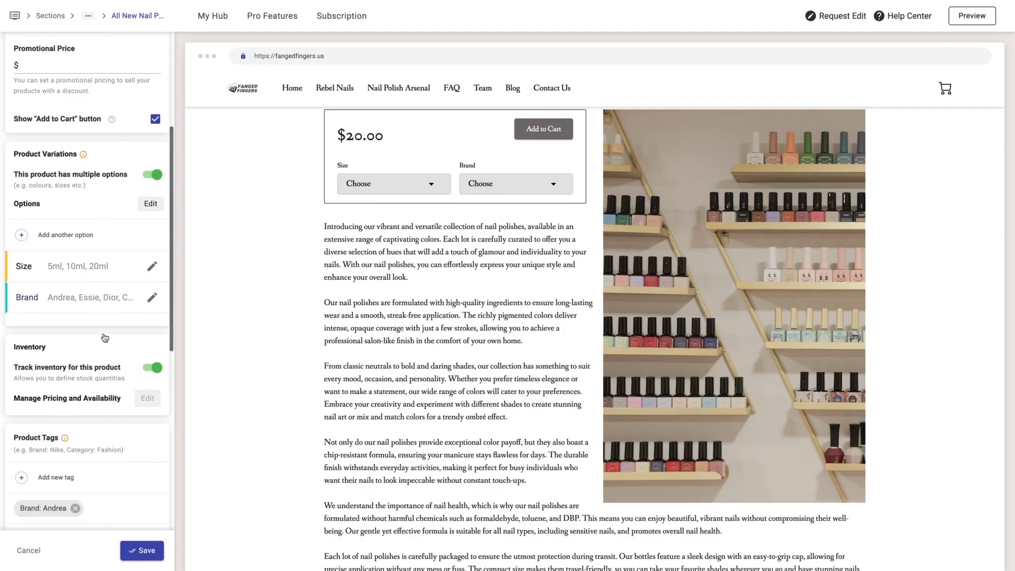
left_click(78, 469)
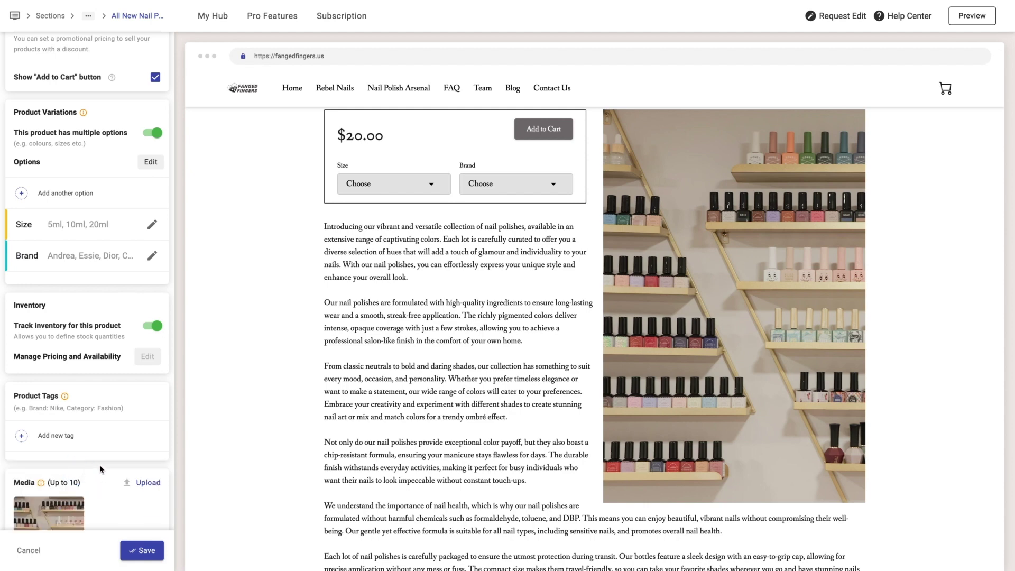
scroll(104, 436, "up", 2)
- Save the variations, clear the 20.00 base price, and enter stock counts for the variations
left_click(122, 554)
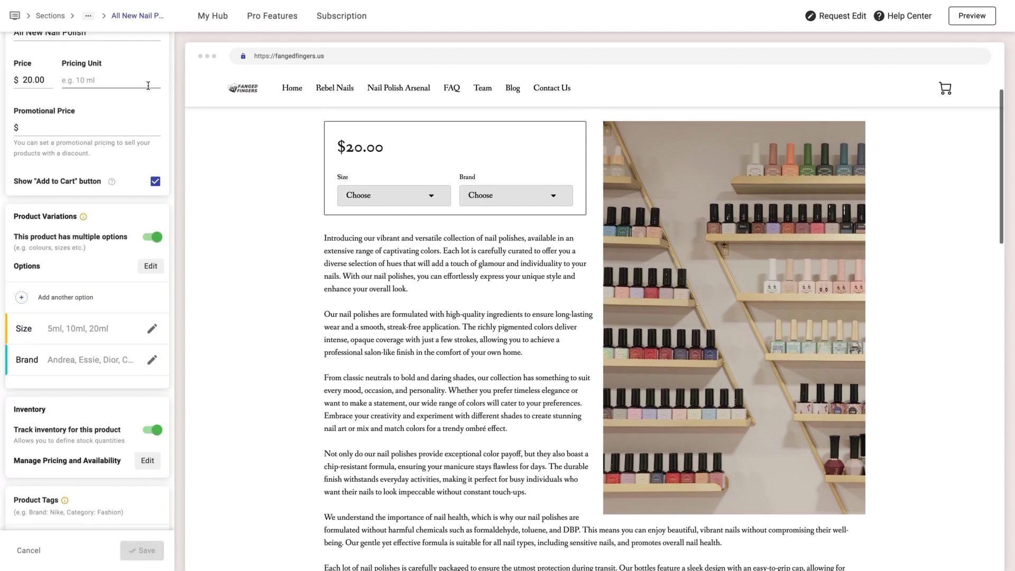
double_click(33, 80)
key("BackSpace")
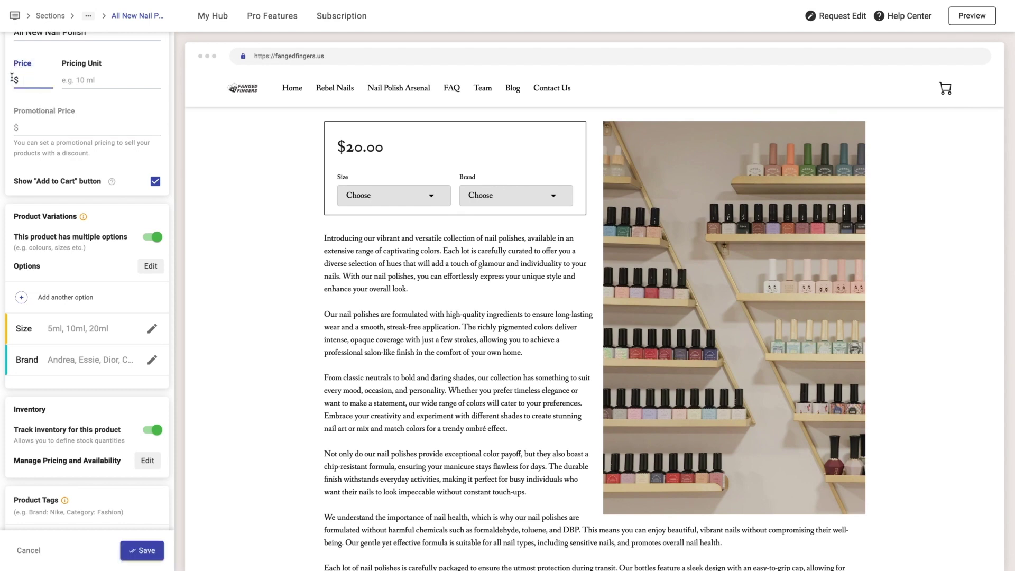
left_click(143, 464)
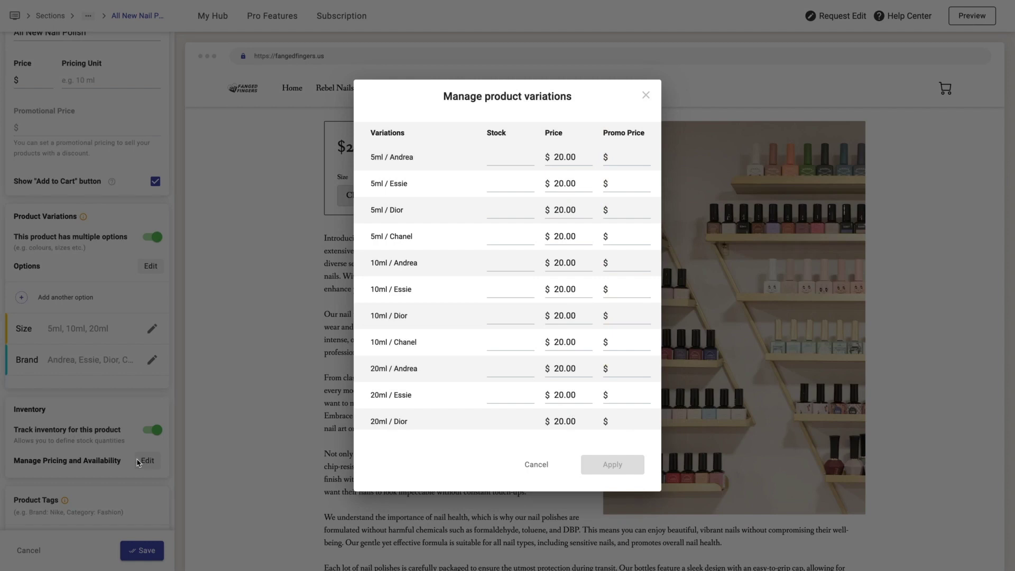
left_click(520, 160)
type("10")
left_click(508, 181)
type("8")
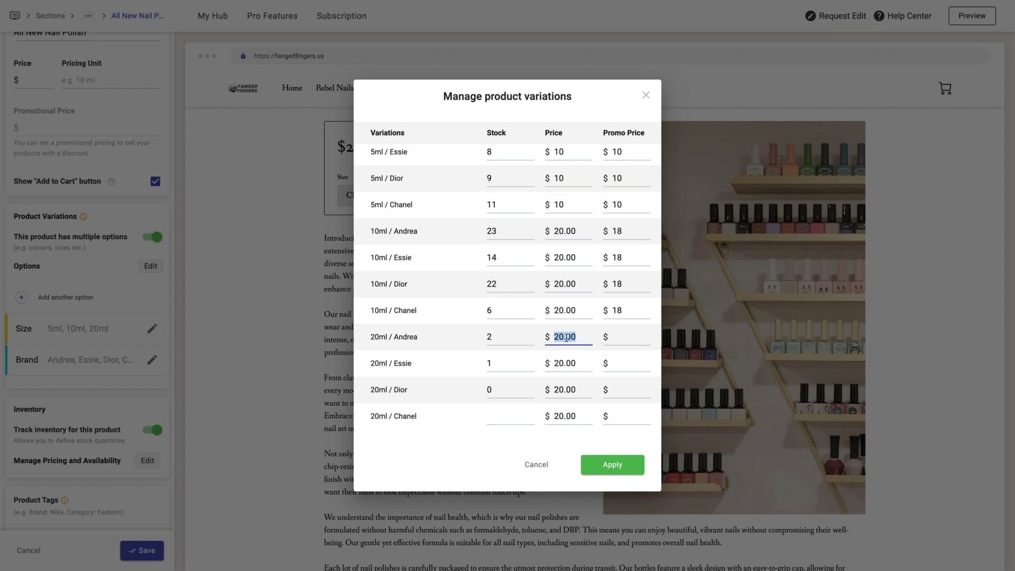
type("40")
- Set the 20ml Essie, Dior and Chanel prices to 40 and a 35 promo price for 20ml Andrea
double_click(564, 363)
type("40")
left_click(626, 363)
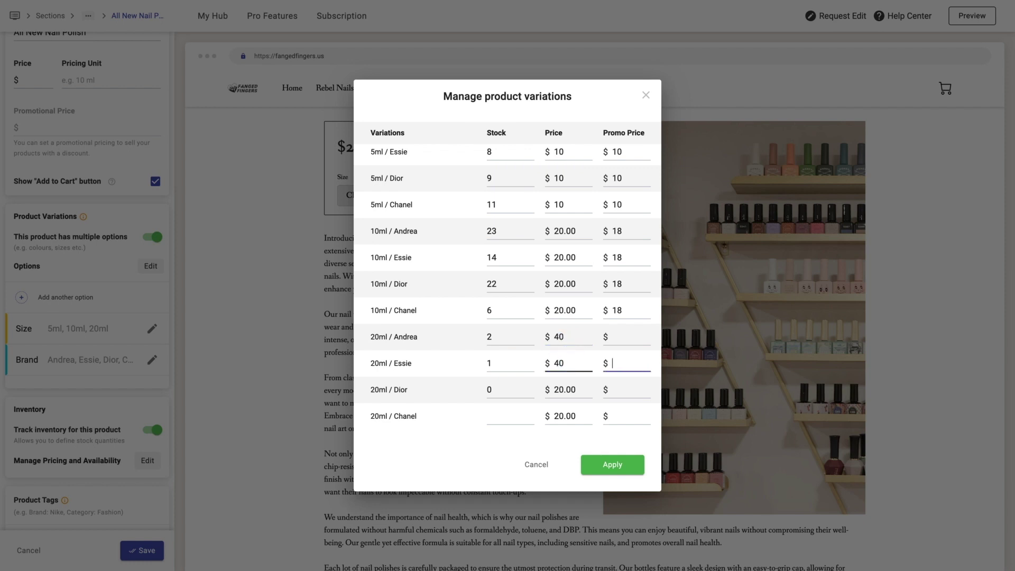
double_click(563, 389)
type("40")
double_click(563, 416)
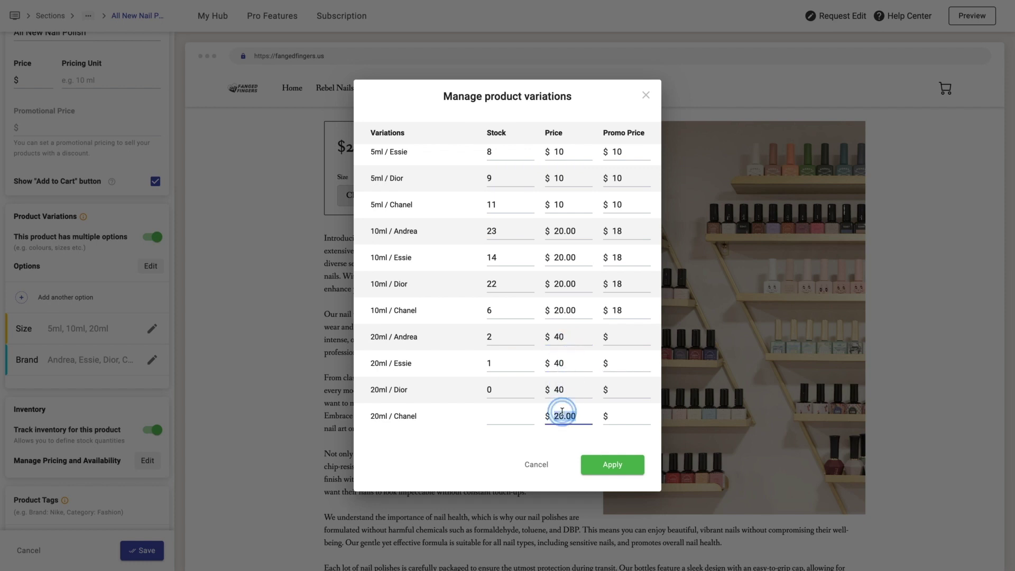
type("40")
left_click(626, 337)
type("35")
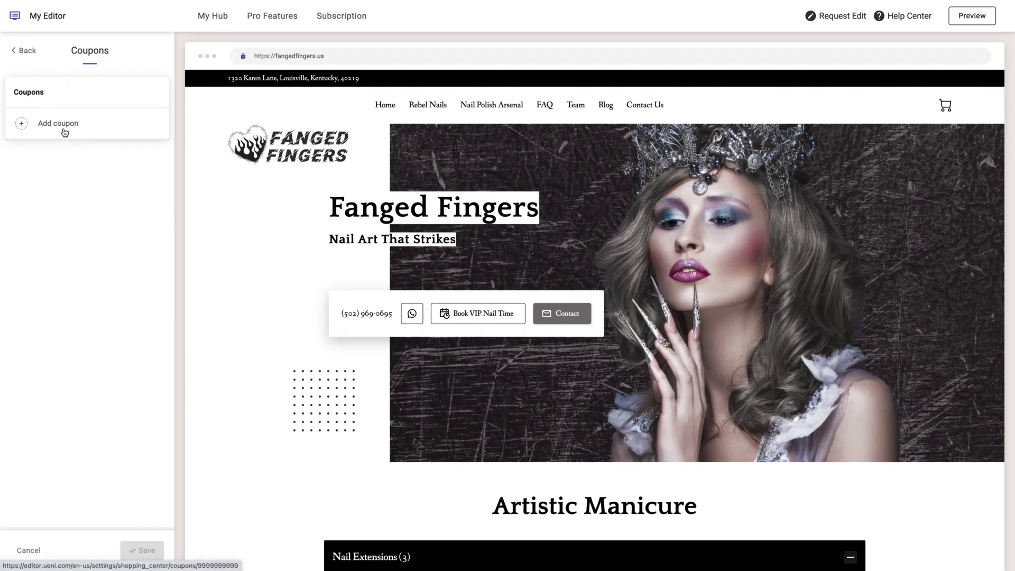
- Add a 10% Discount coupon with name and code 3YEARS10OFF, applying to all products
left_click(65, 127)
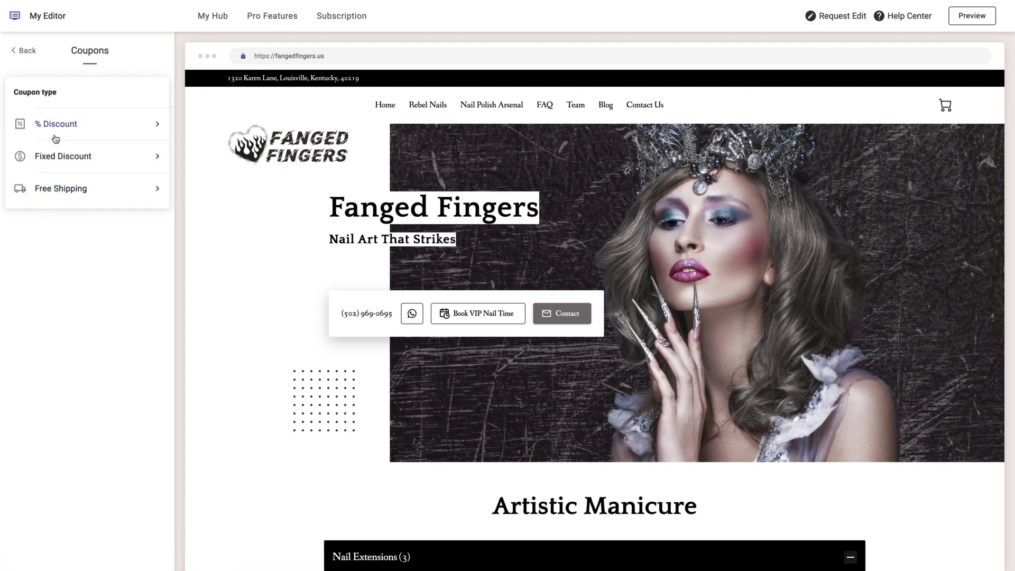
left_click(56, 131)
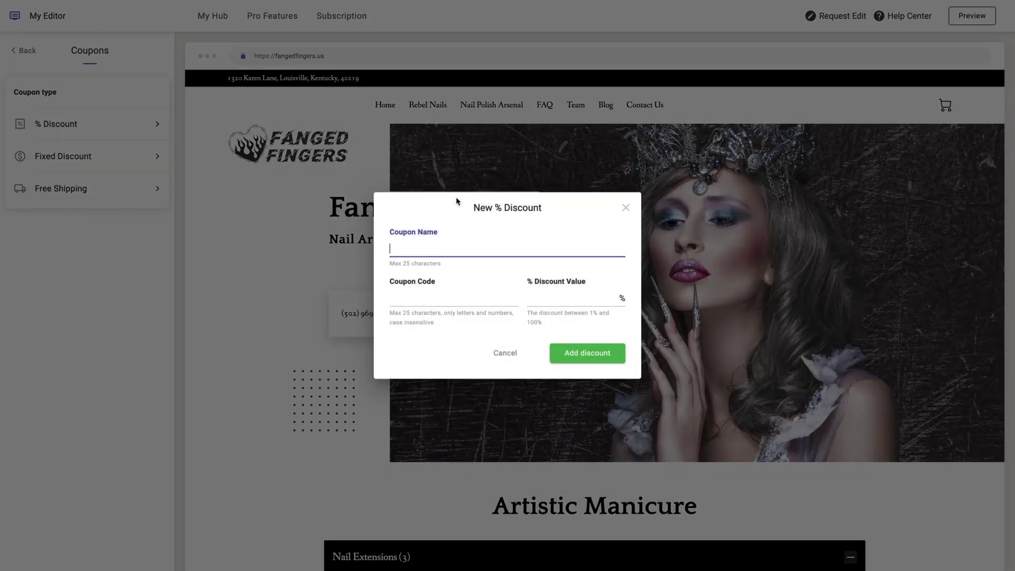
type("3YEARS10OFF")
left_click(412, 297)
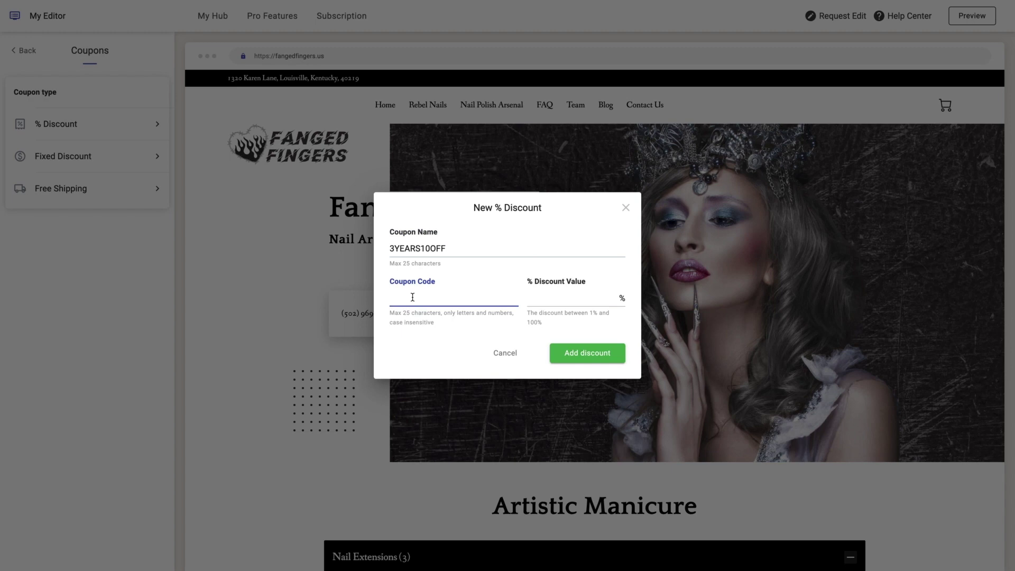
double_click(417, 248)
key("ctrl+c")
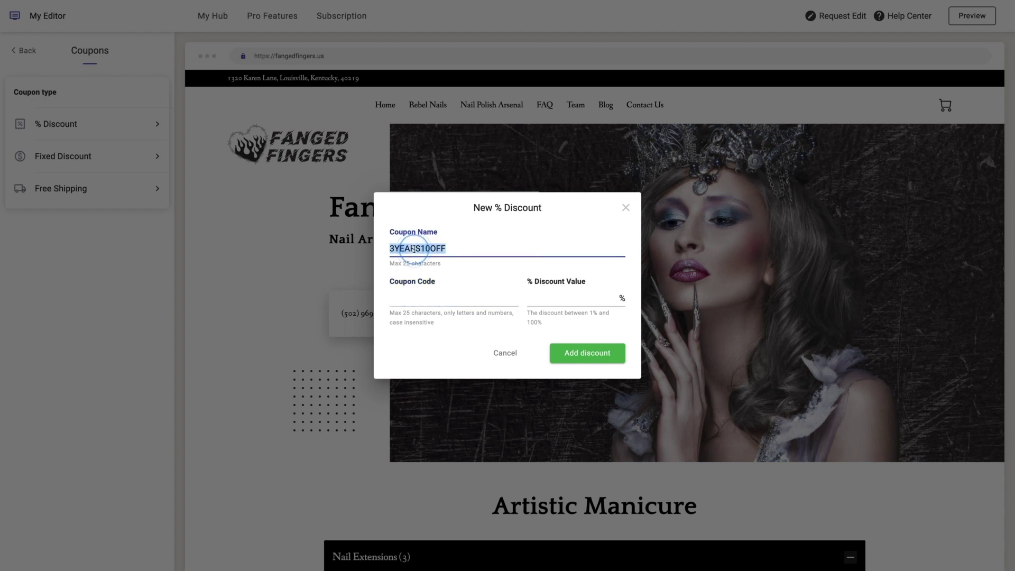
left_click(410, 312)
left_click(414, 303)
key("ctrl+v")
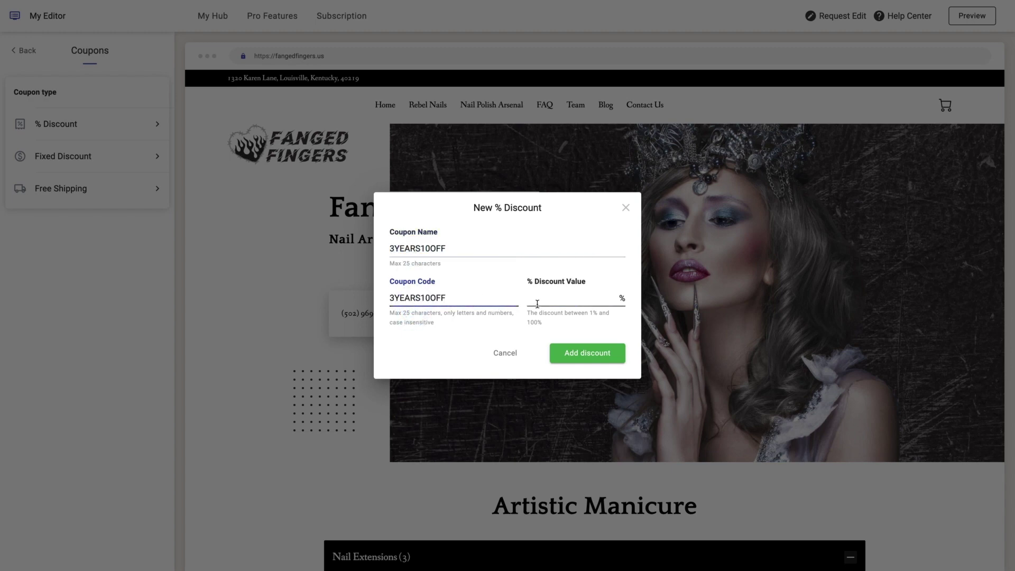
left_click(545, 301)
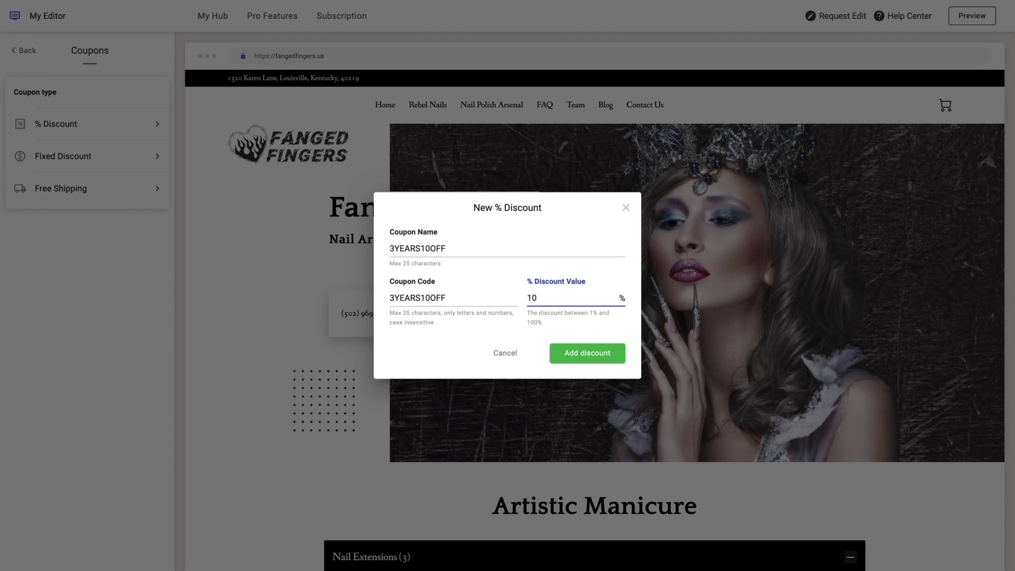
left_click(588, 354)
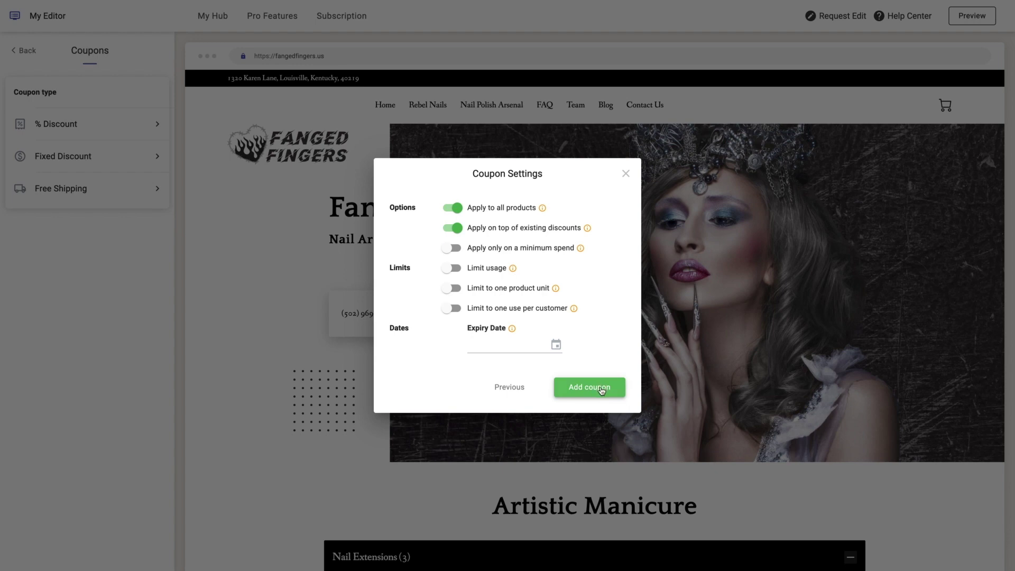
left_click(601, 390)
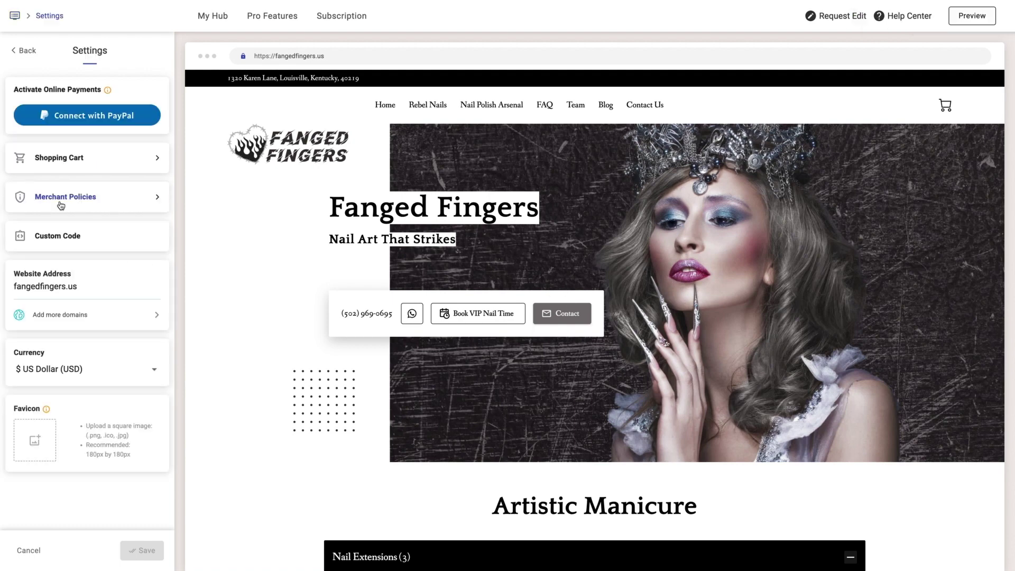
- Add a Free shipping delivery method named Free Shipping in the Shopping Cart settings
left_click(46, 161)
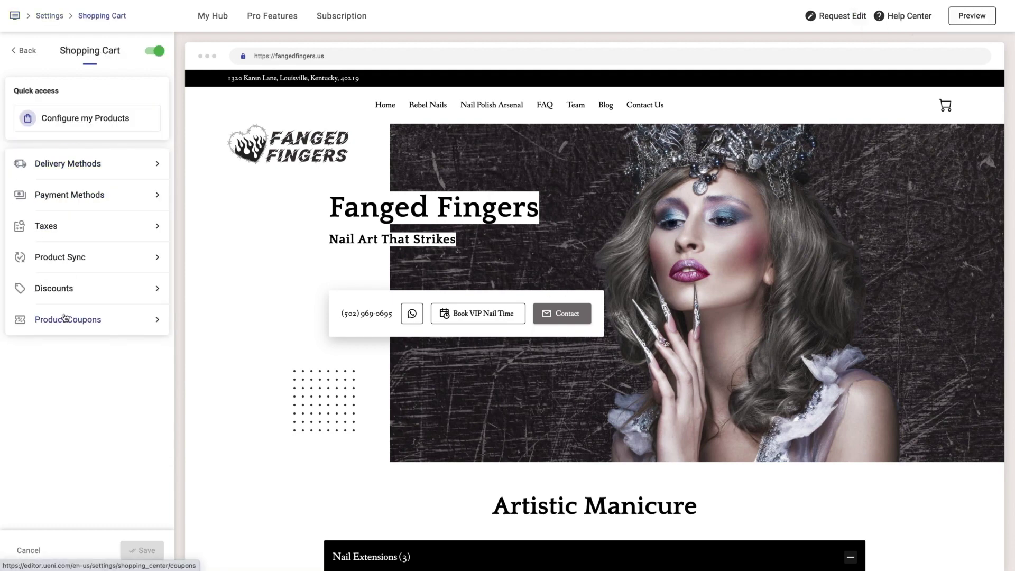
left_click(51, 167)
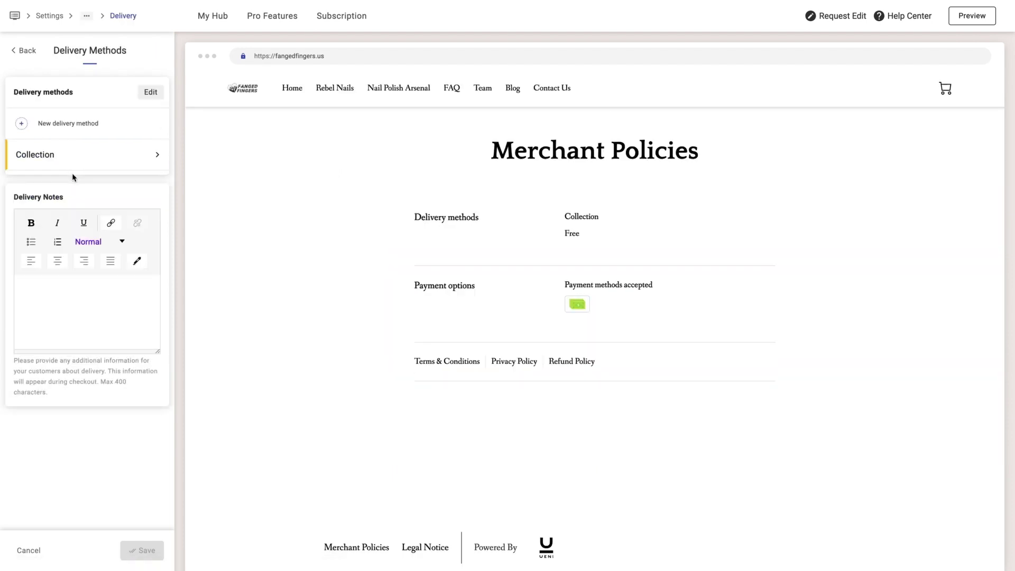
left_click(45, 125)
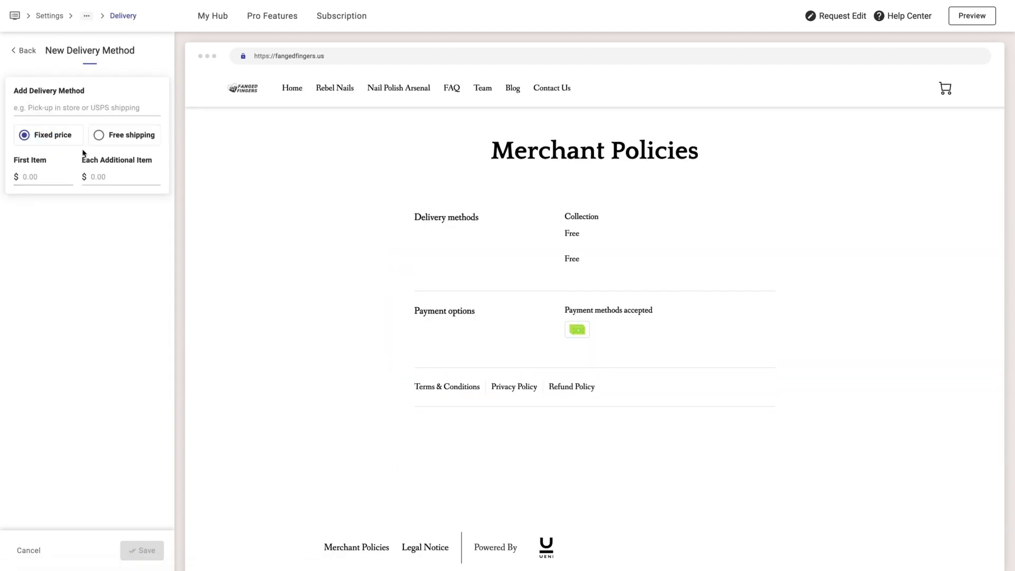
left_click(96, 134)
left_click(62, 105)
type("Free ")
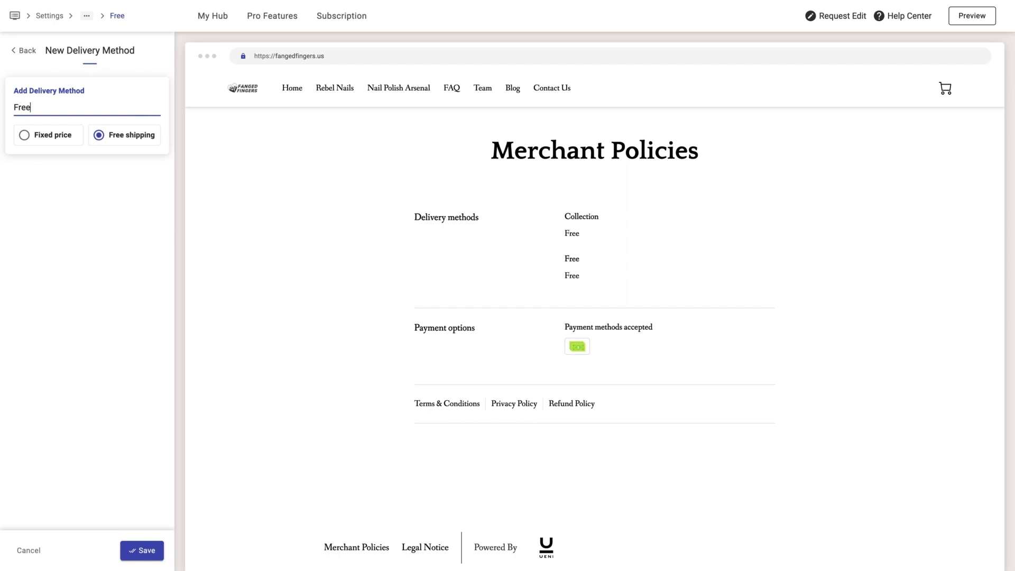
type("Shipping")
left_click(156, 558)
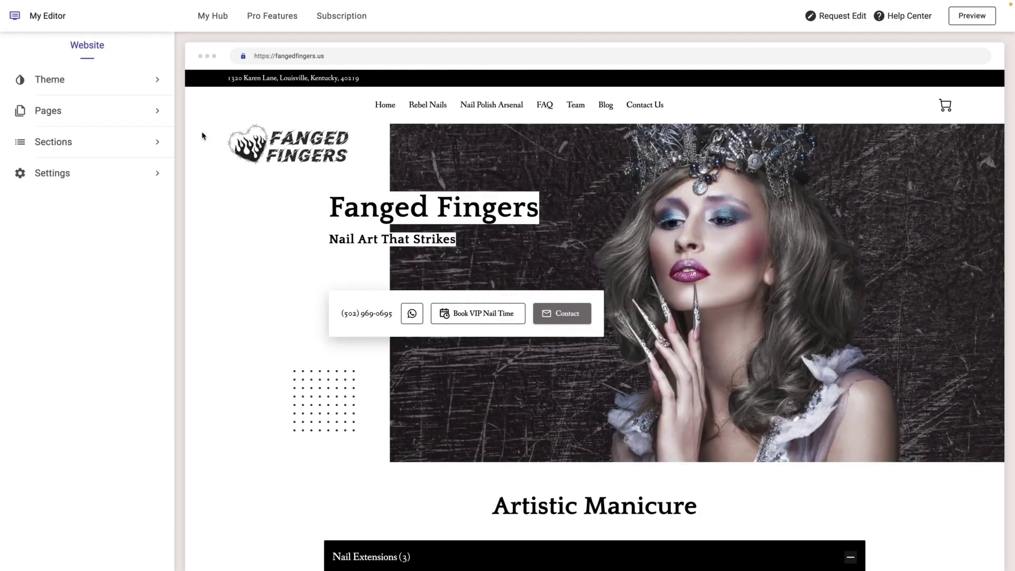
- Enable the announcement bar on all pages with the anniversary text and #3E136F background
left_click(68, 139)
left_click(50, 93)
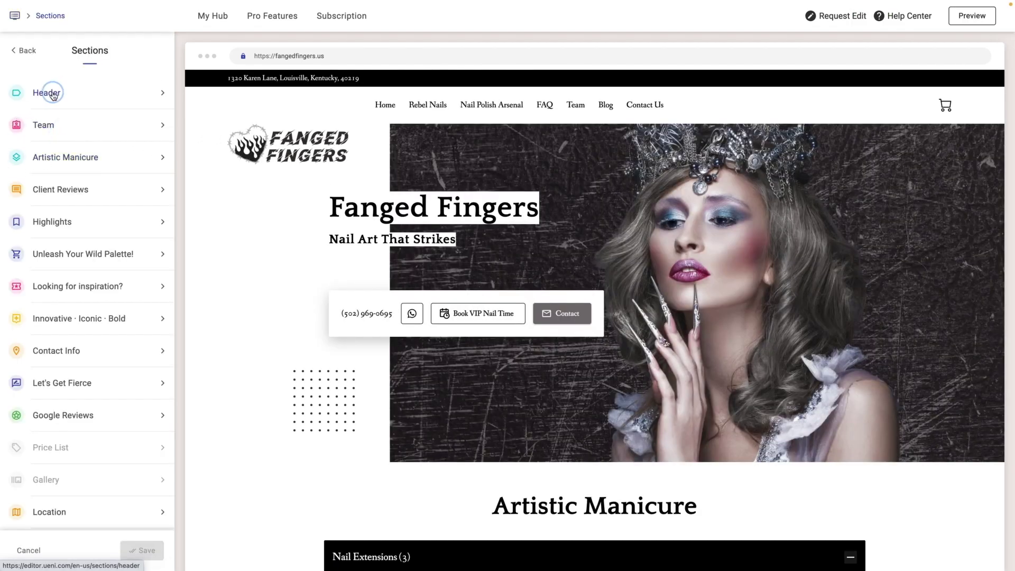
left_click(69, 97)
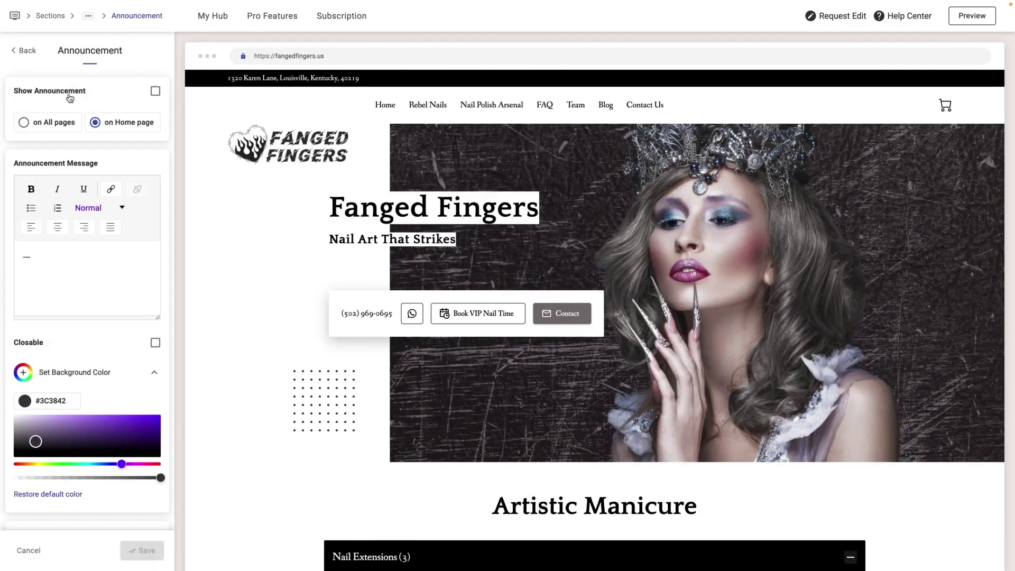
left_click(155, 90)
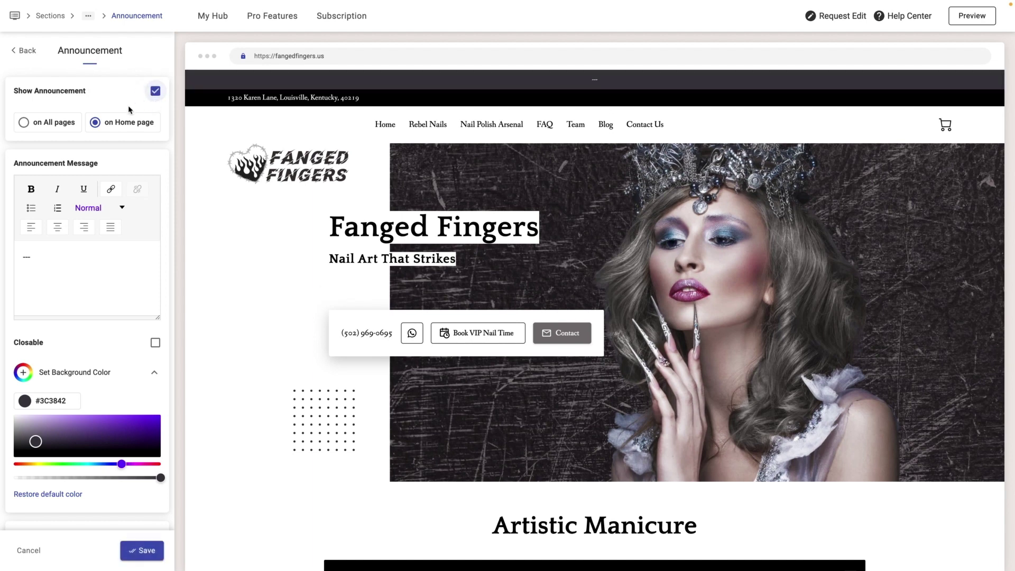
left_click(19, 124)
left_click(148, 289)
type("It's our anniversary! 10% off on all products. Use coupon 3YEARS10OFF on checkout.")
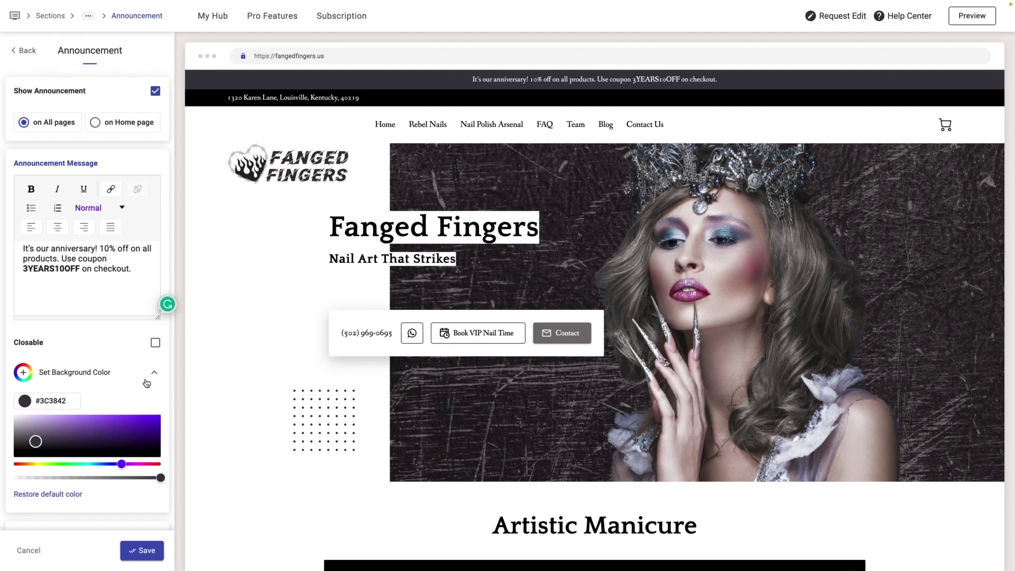
triple_click(49, 400)
type("#3E136F")
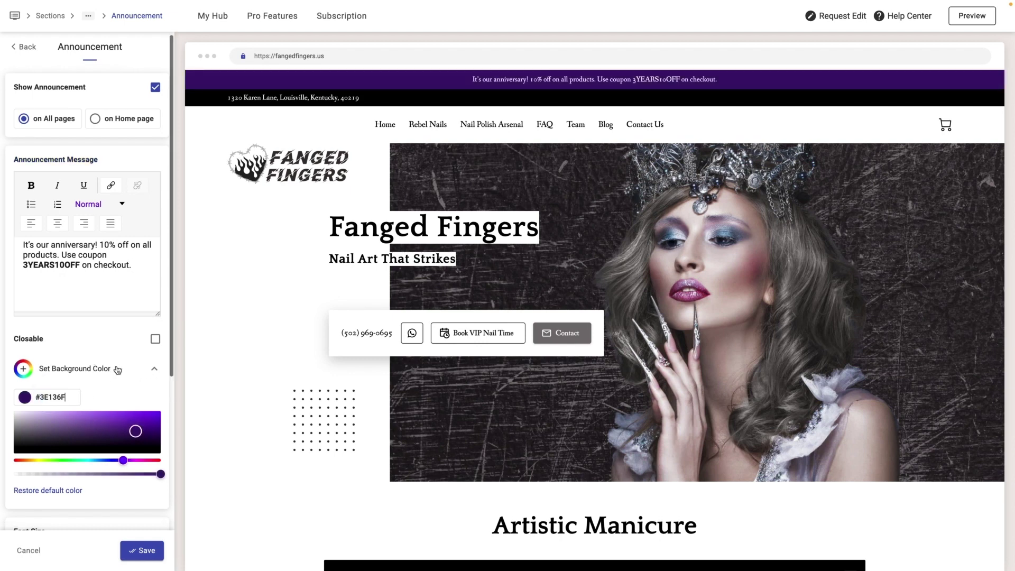
- Make the announcement bar closable and set its text size to Large
scroll(117, 370, "down", 1)
scroll(119, 369, "down", 2)
left_click(155, 217)
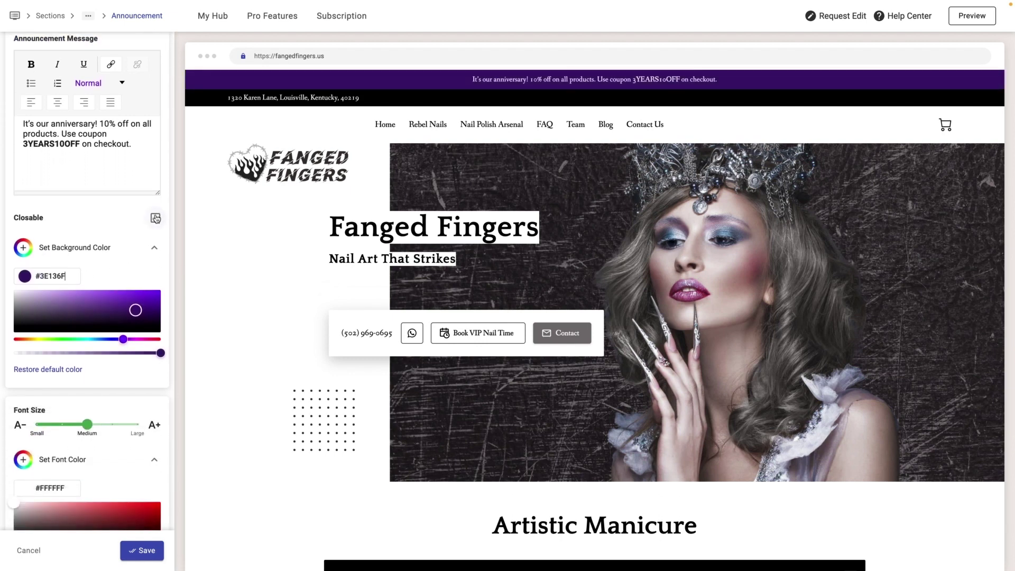
scroll(88, 325, "down", 2)
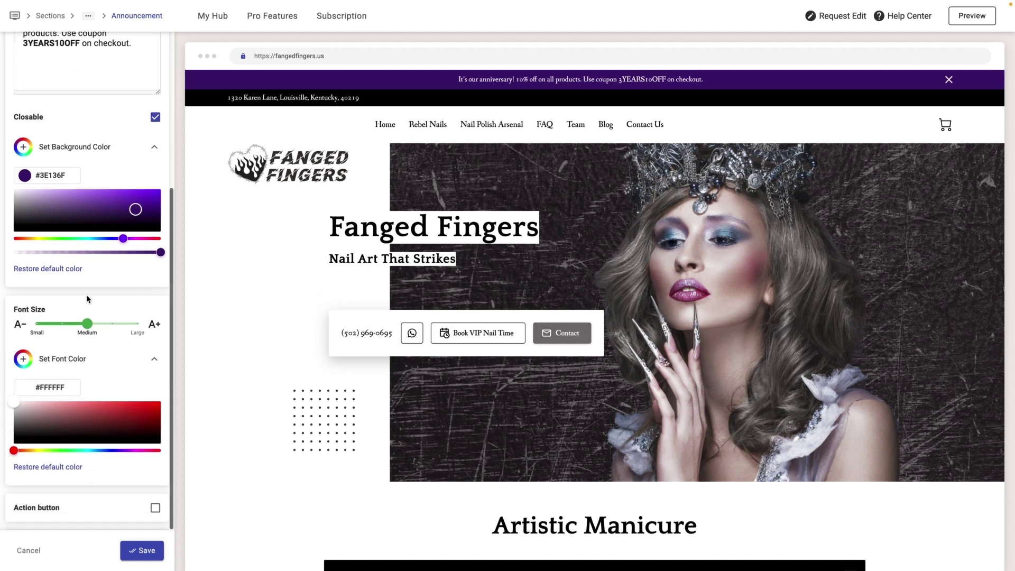
left_click_drag(87, 324, 139, 323)
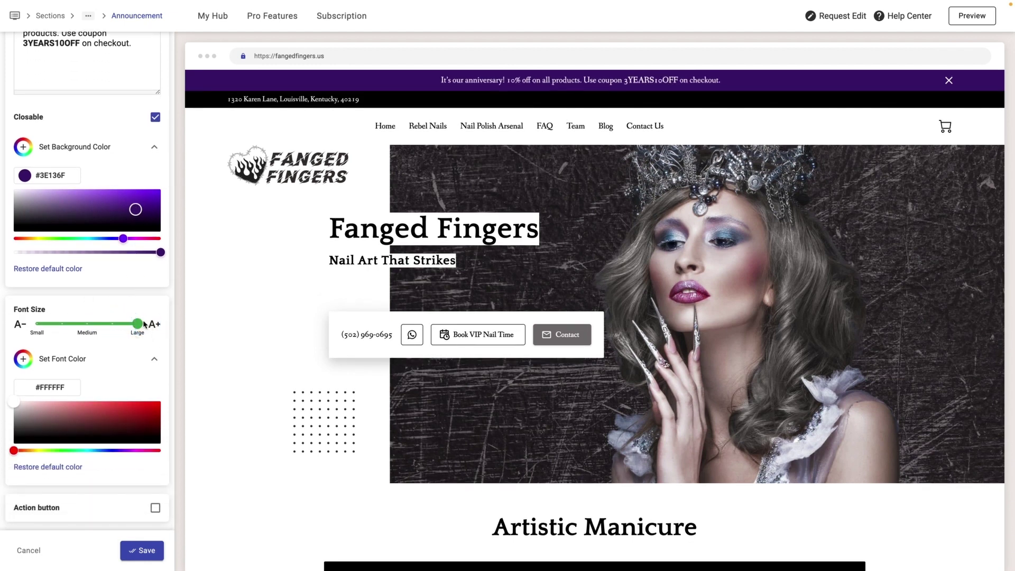
- Add a Shop Now action button linking to the Nail Polish Arsenal page and save
left_click(155, 507)
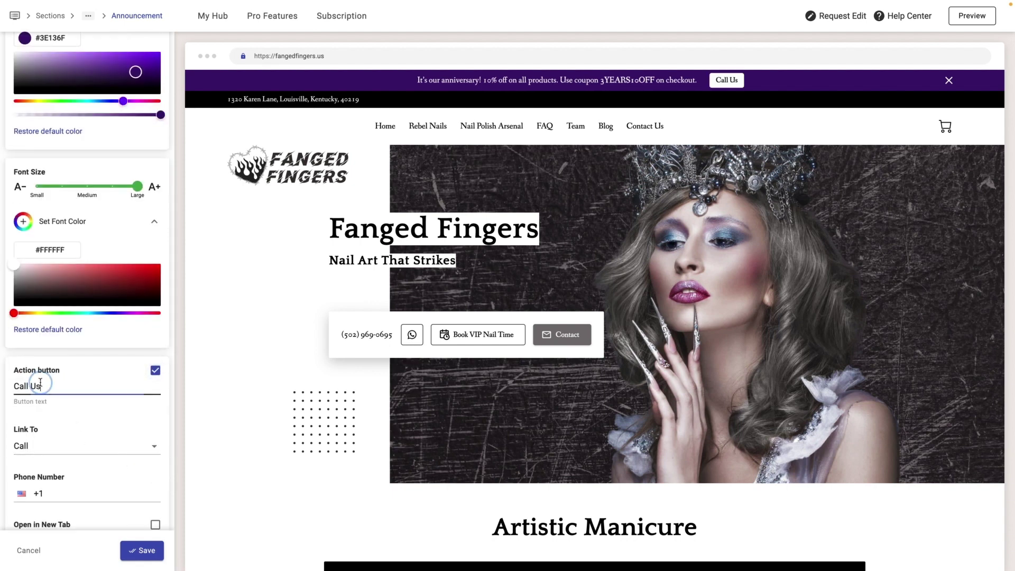
left_click_drag(41, 385, 11, 385)
type("Shop Now")
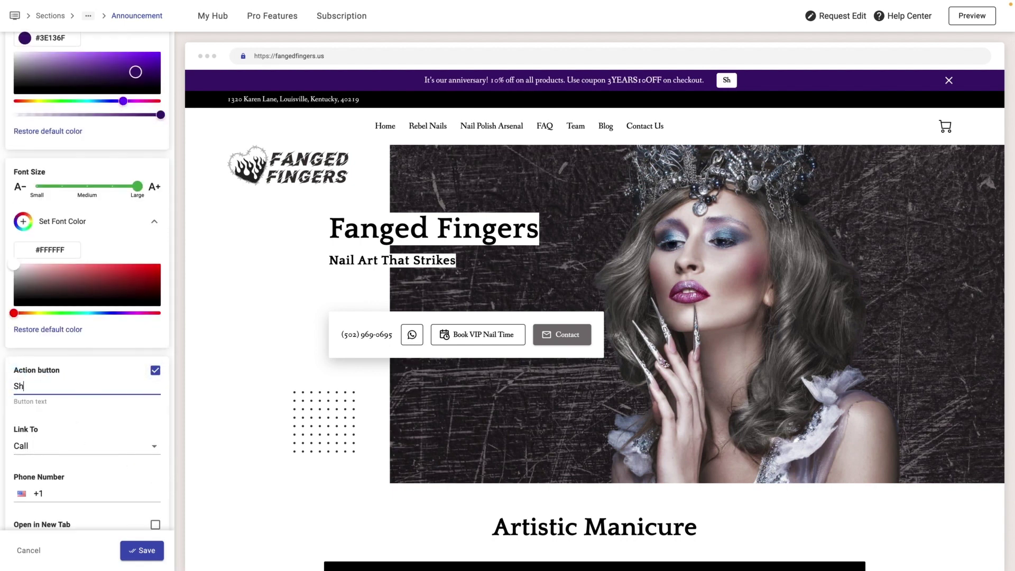
left_click(69, 447)
left_click(53, 407)
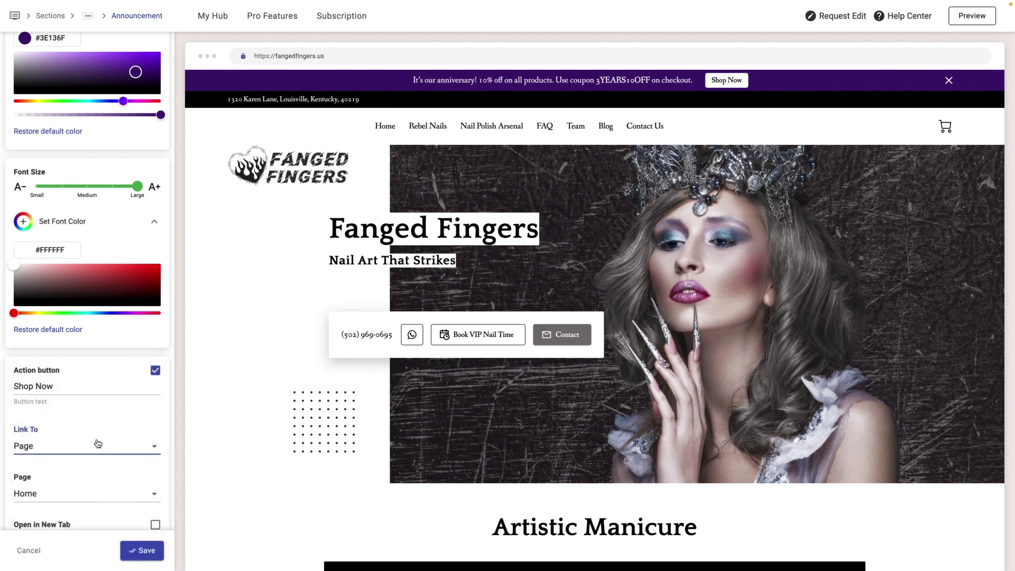
left_click(84, 493)
left_click(77, 403)
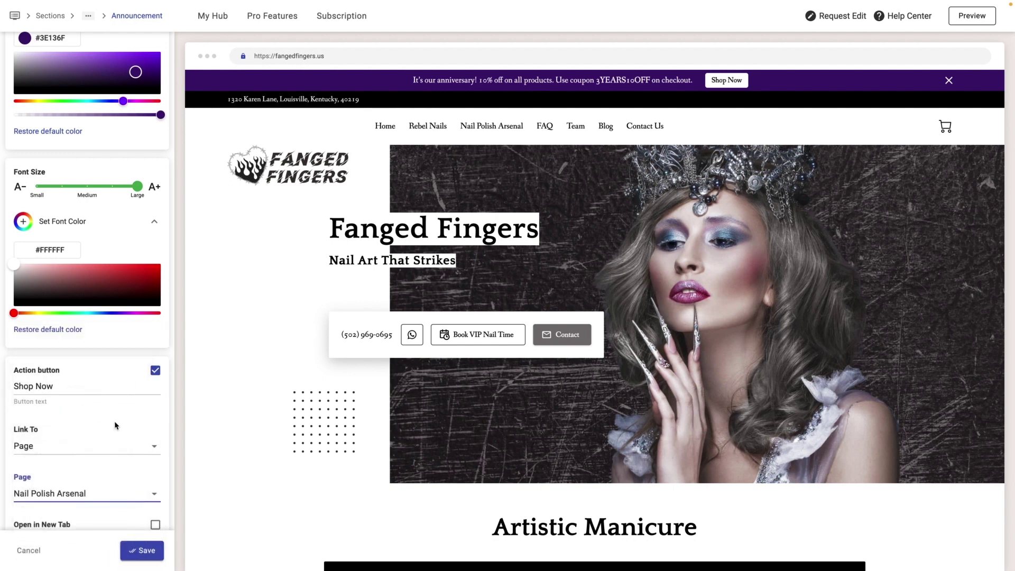
scroll(142, 444, "down", 5)
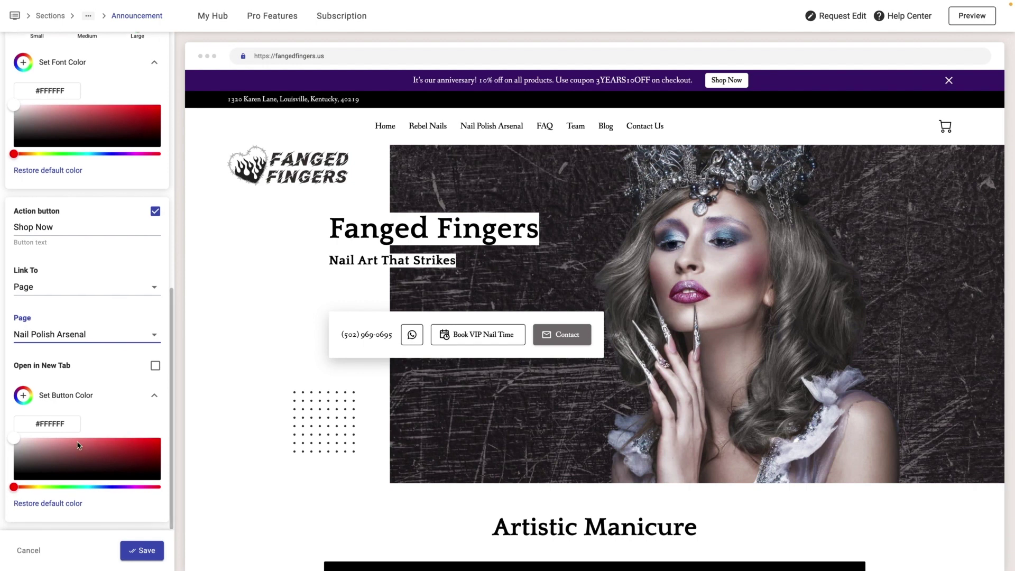
left_click(148, 558)
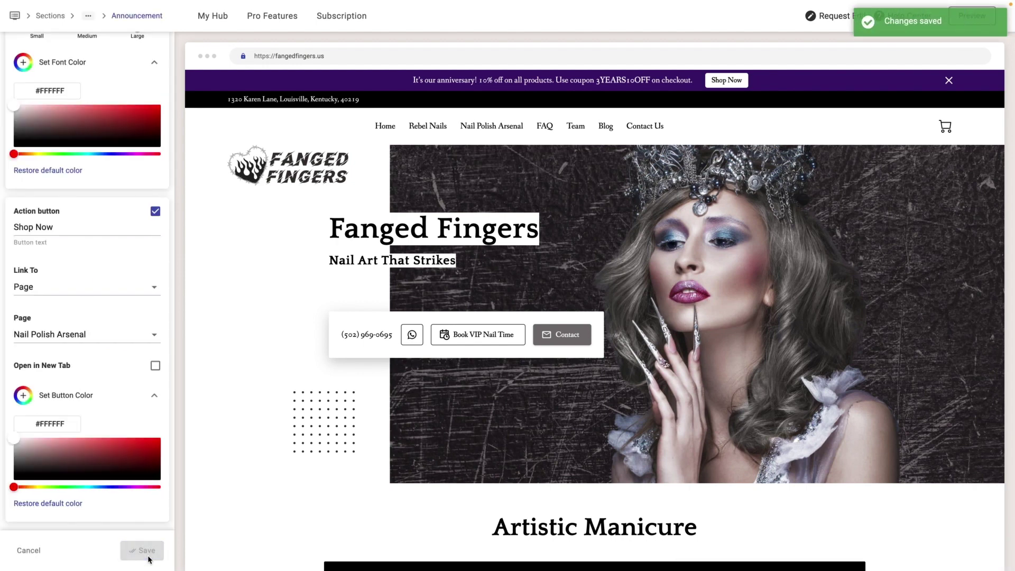
- Open the published Fanged Fingers site and scroll through its pages
left_click(293, 60)
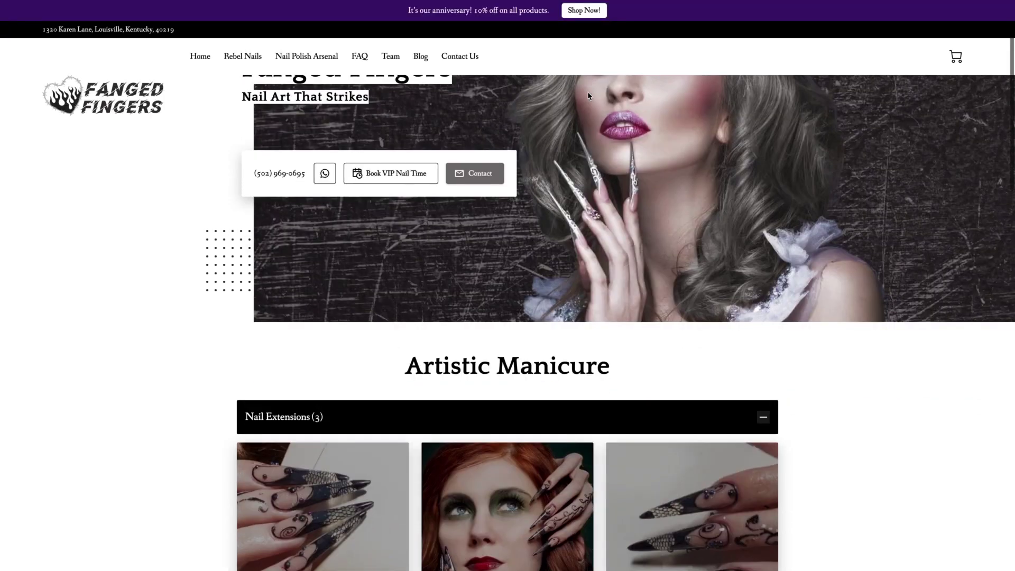
scroll(588, 93, "down", 10)
scroll(589, 96, "down", 12)
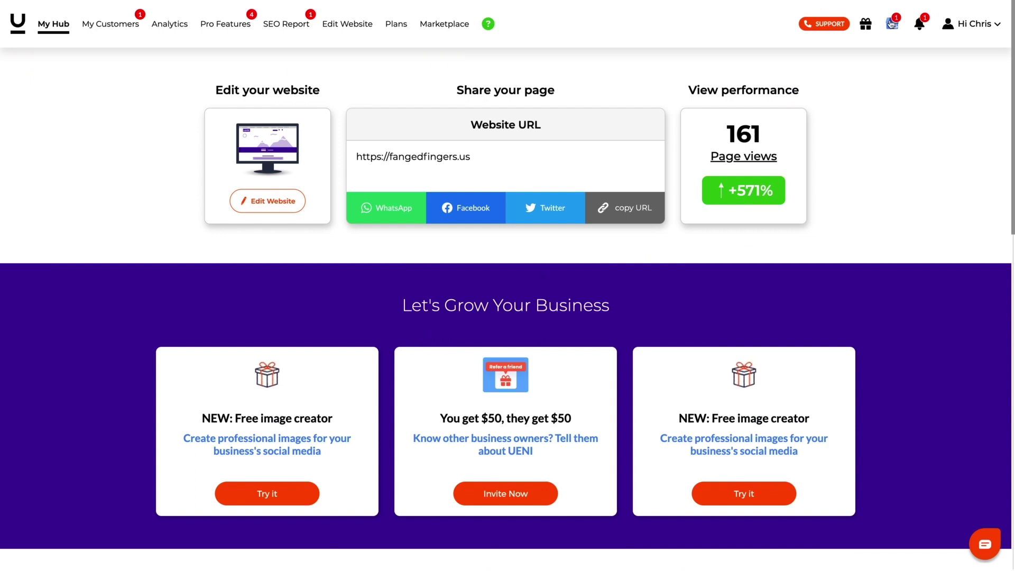
- Open the new Fierce Violet Vengeance - 10ml order from notifications and scroll through its details and total
left_click(919, 24)
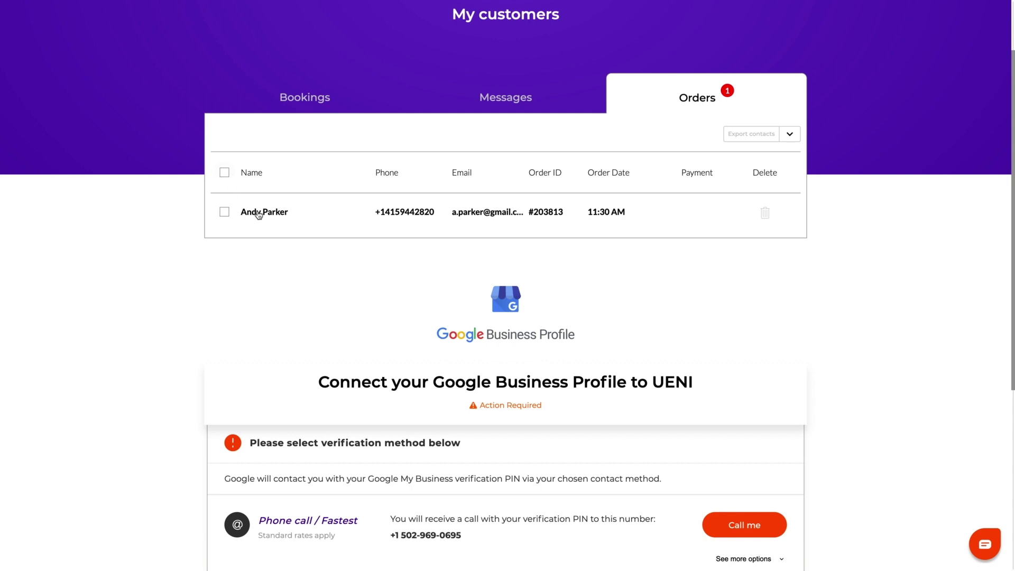
left_click(258, 213)
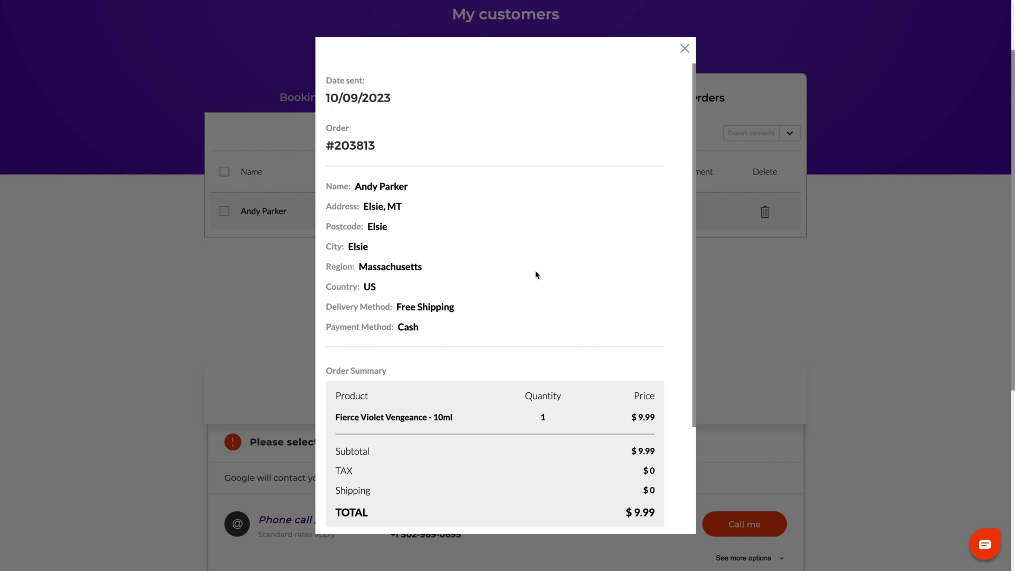
scroll(536, 275, "down", 1)
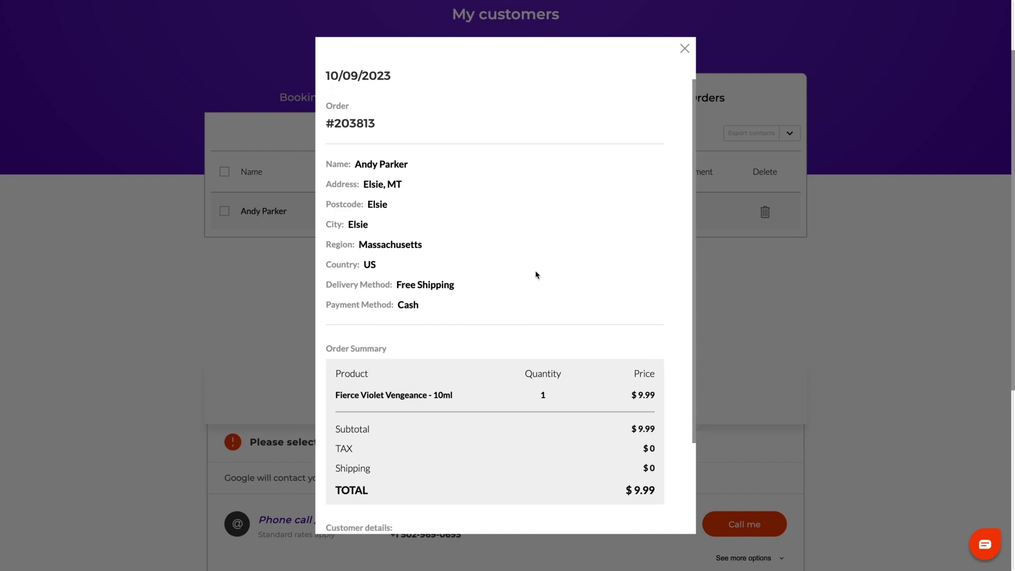
scroll(537, 275, "down", 1)
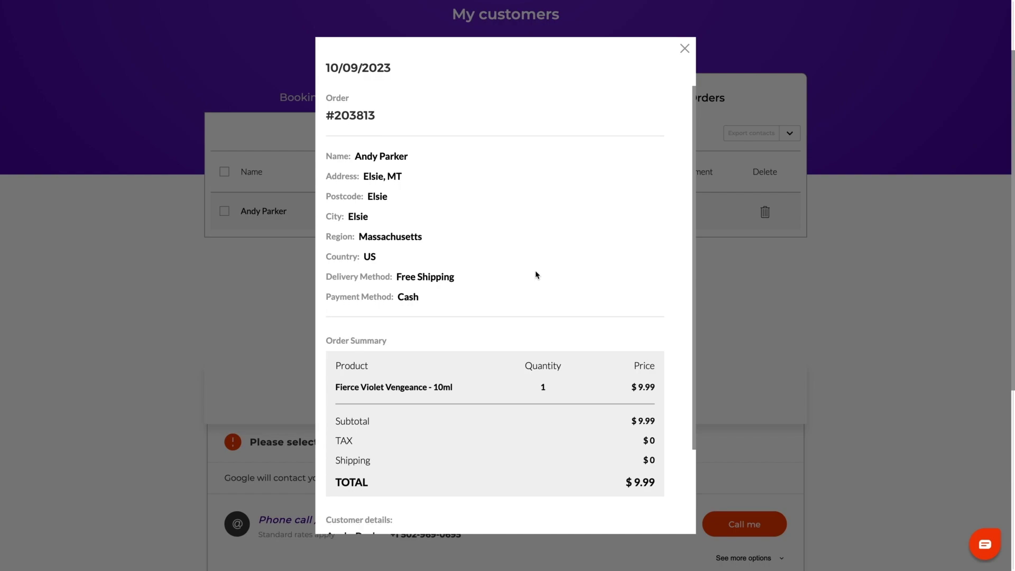
scroll(534, 271, "down", 1)
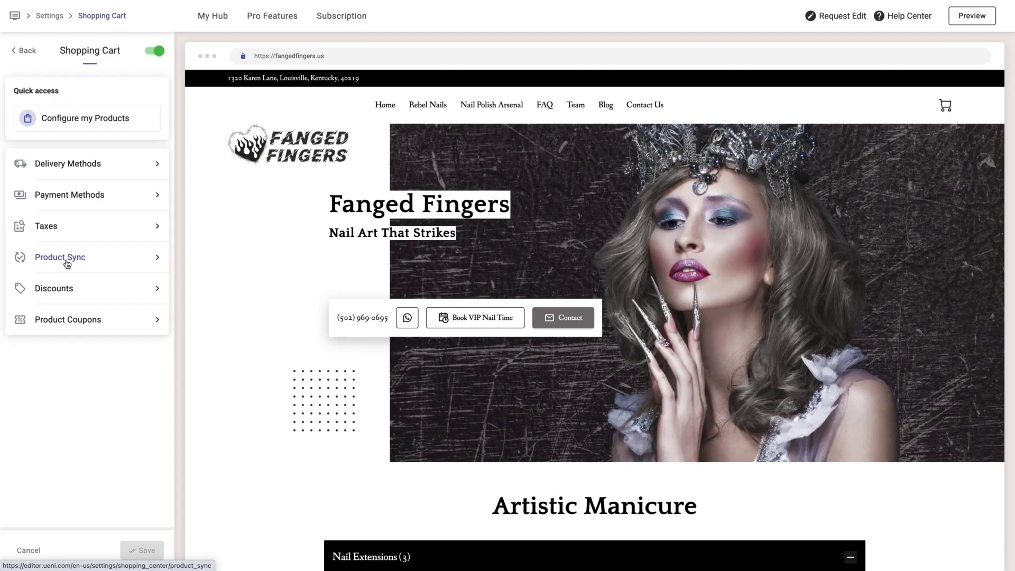
- Open Product Sync in the Shopping Cart settings
left_click(68, 259)
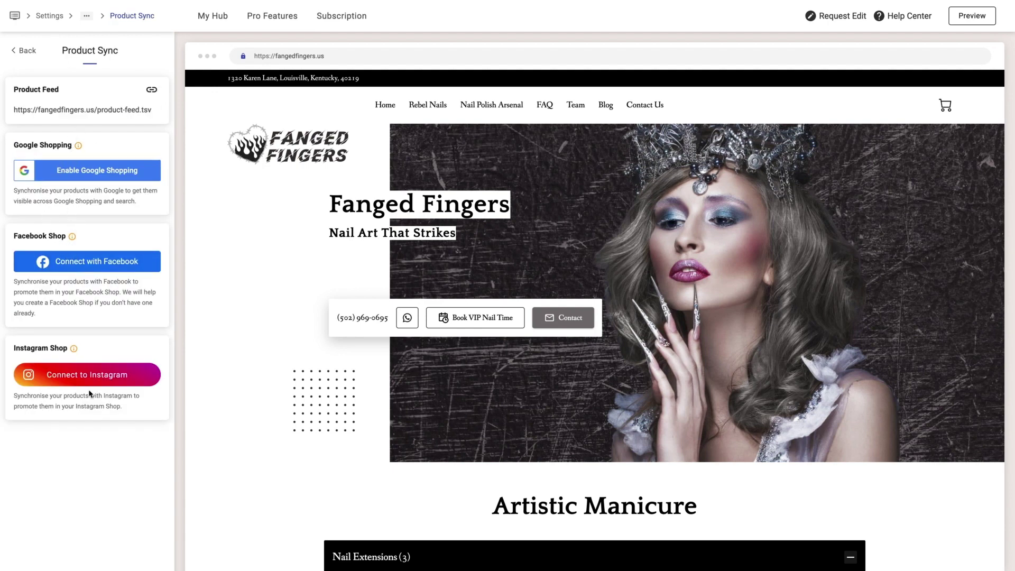
- Enable Google Shopping sync, review the products missing prices, and note Google's 72h review period
left_click(100, 179)
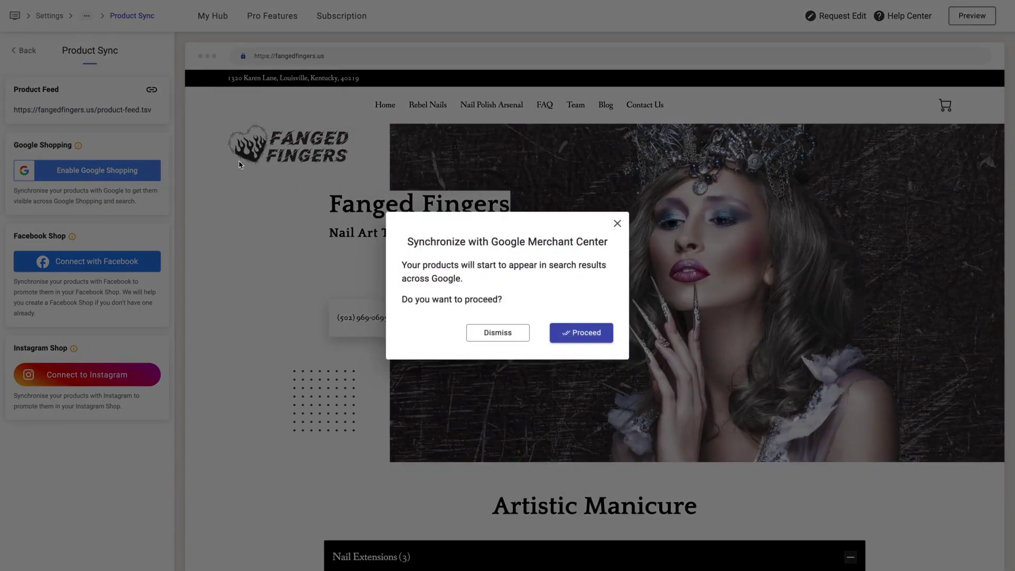
left_click(567, 333)
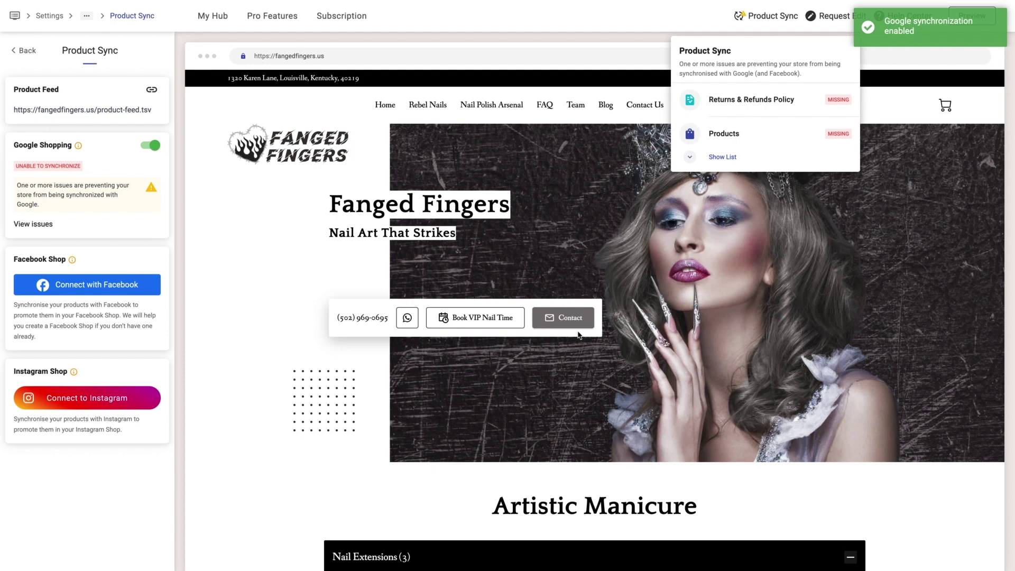
left_click(687, 158)
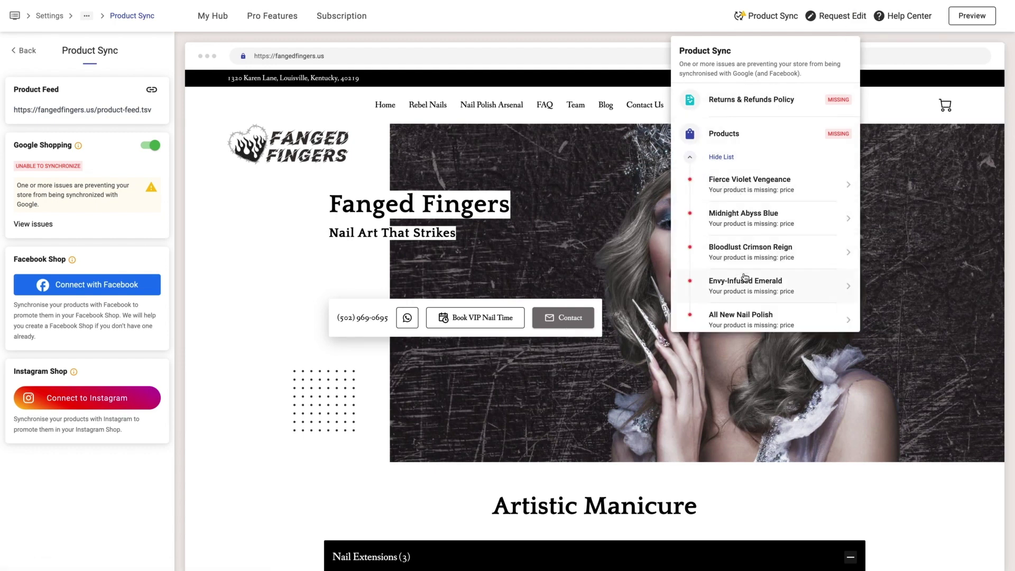
left_click(692, 161)
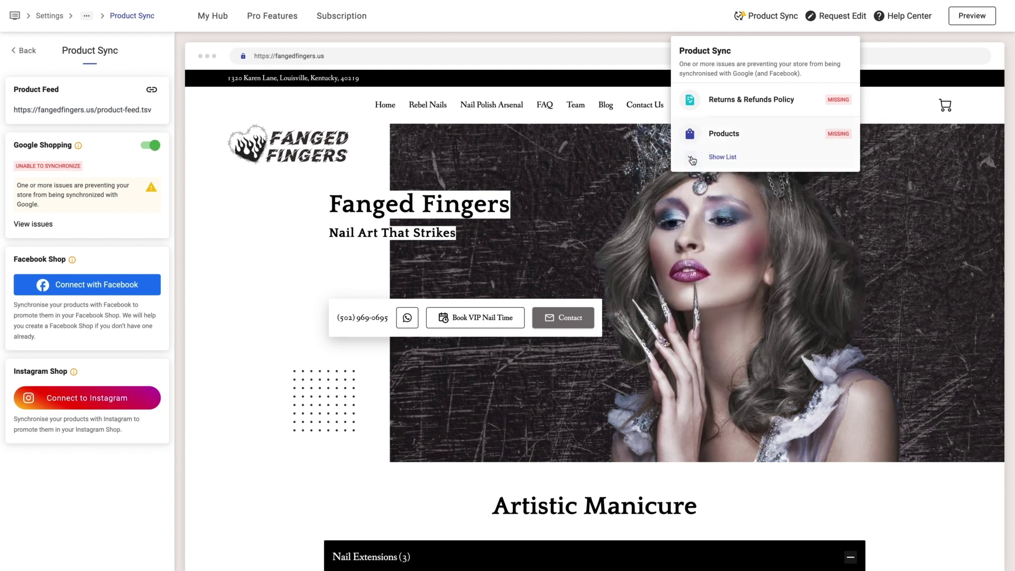
left_click(746, 23)
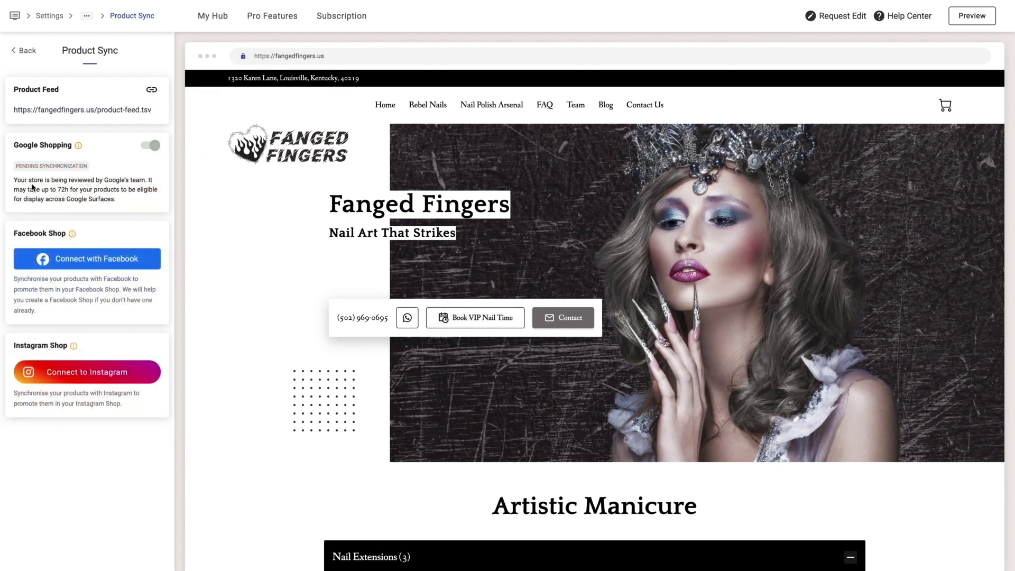
left_click_drag(31, 180, 123, 190)
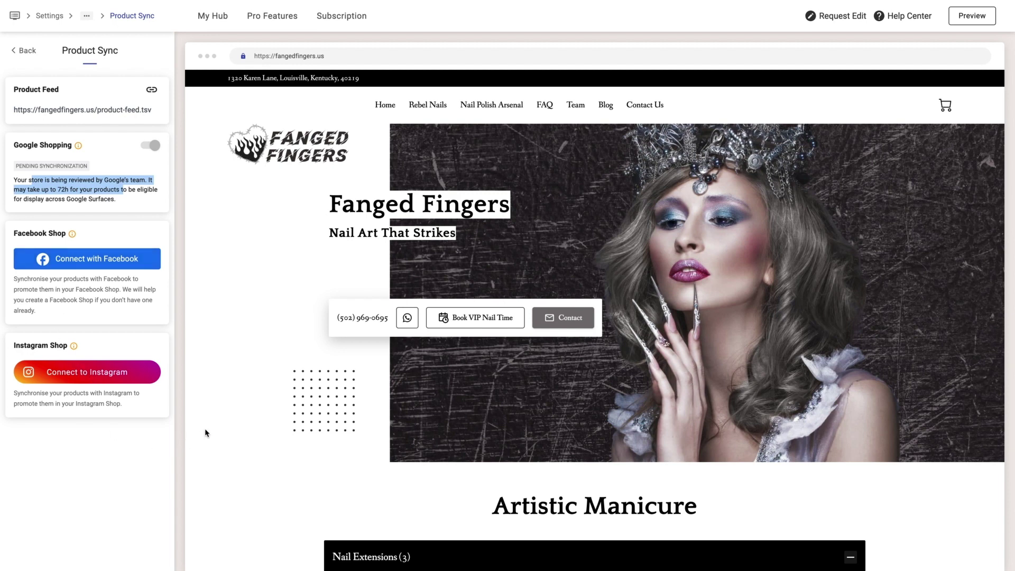
left_click(117, 267)
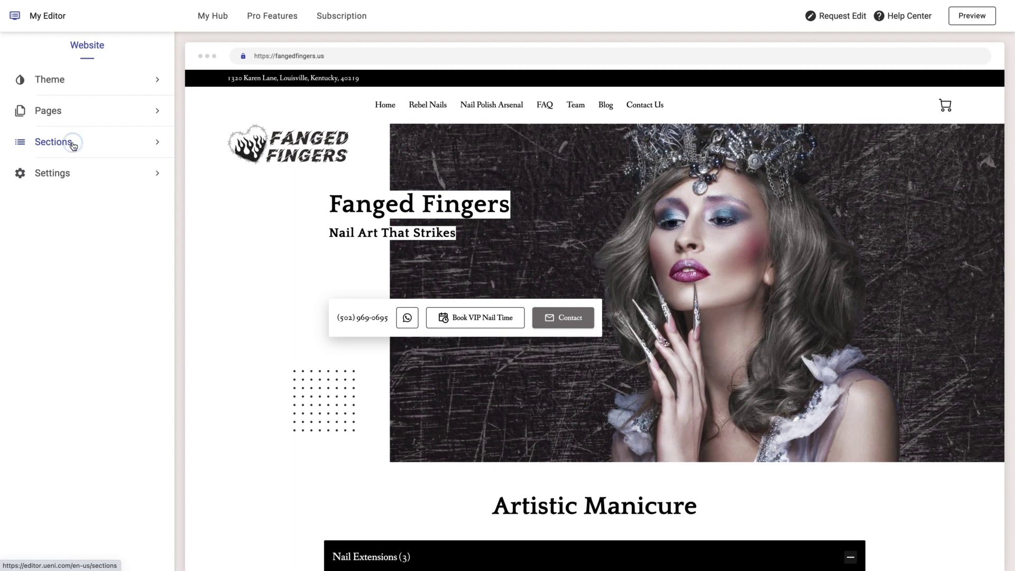
- Add a bookable 'Single Nail Fix' service to Artistic Manicure's Nail Extension Support group
left_click(74, 141)
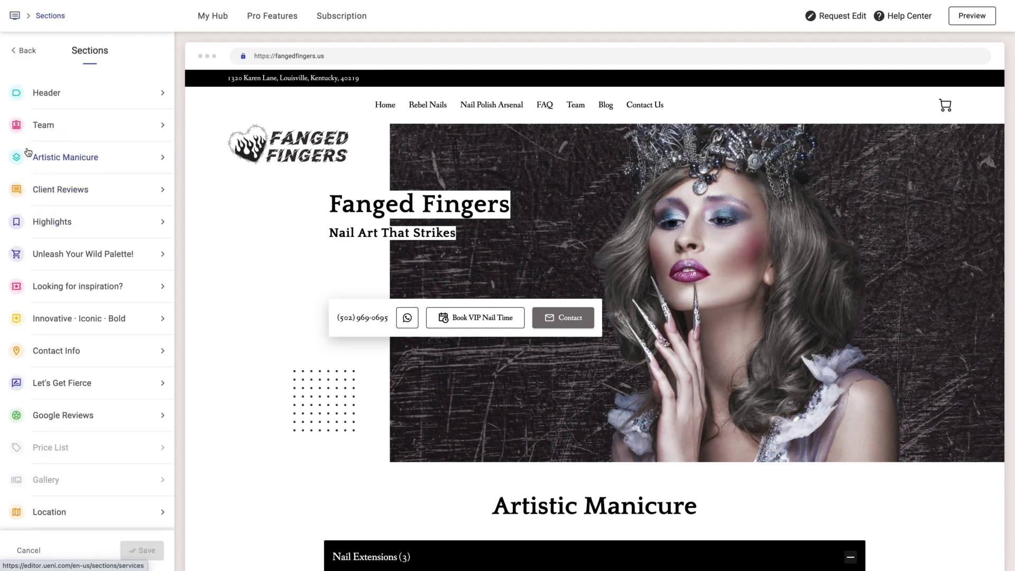
left_click(63, 159)
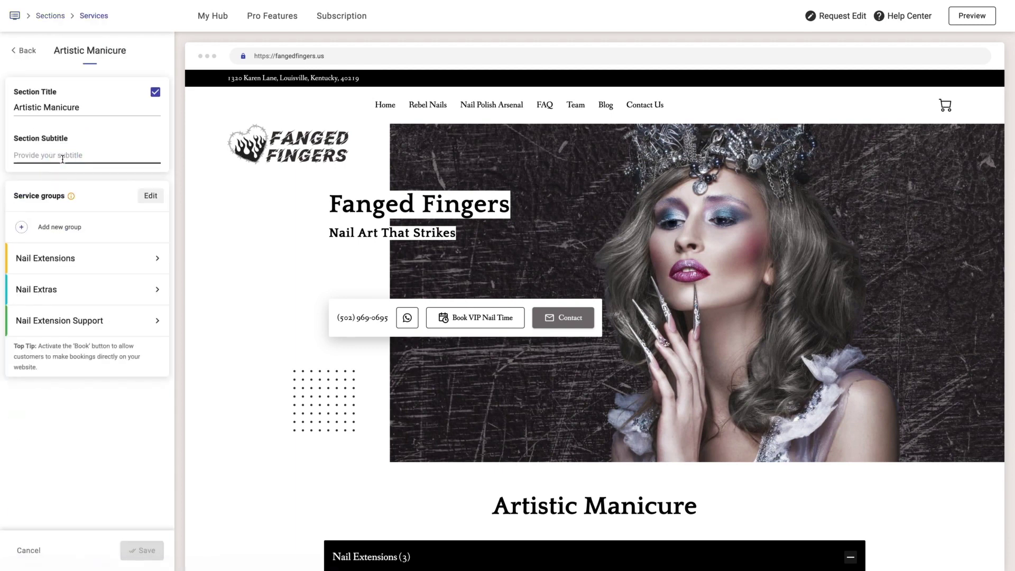
left_click(70, 319)
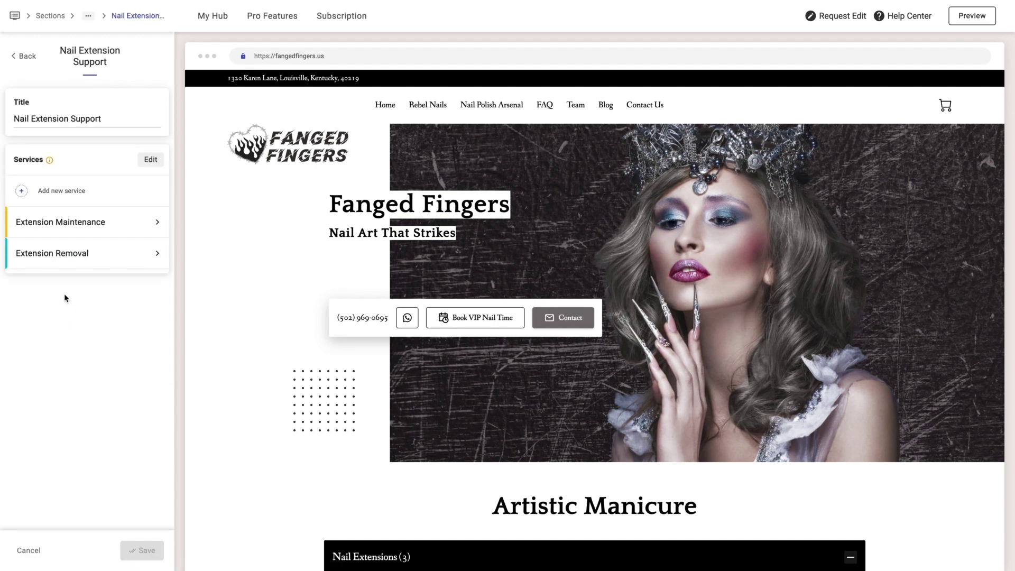
left_click(51, 191)
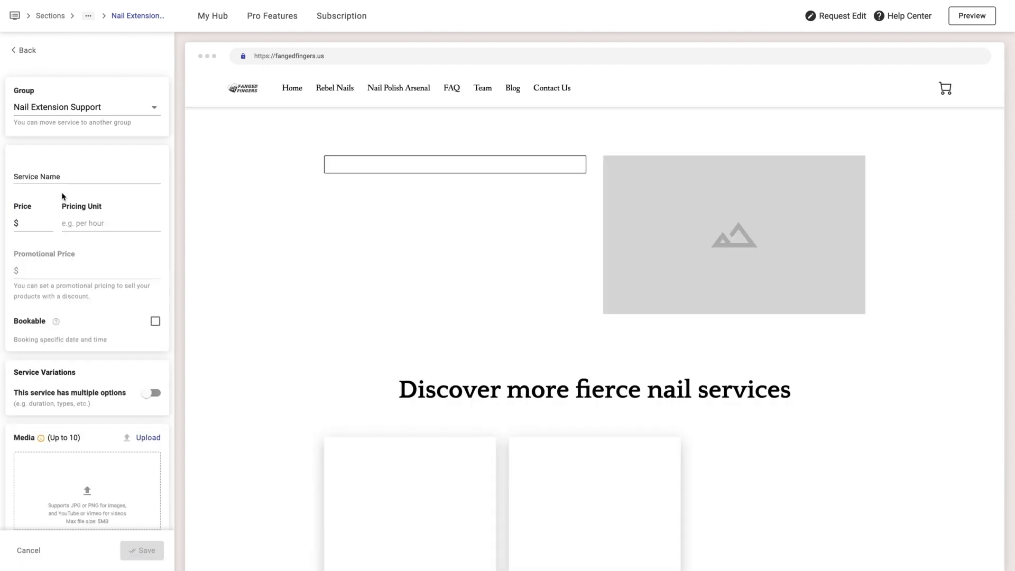
left_click(59, 176)
type("Single Nail Fix")
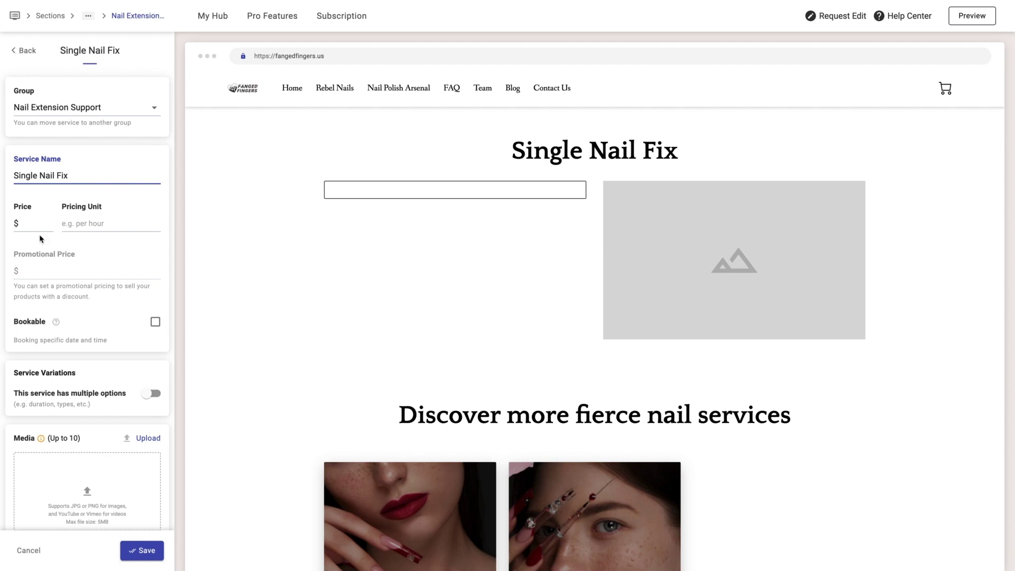
scroll(122, 317, "down", 2)
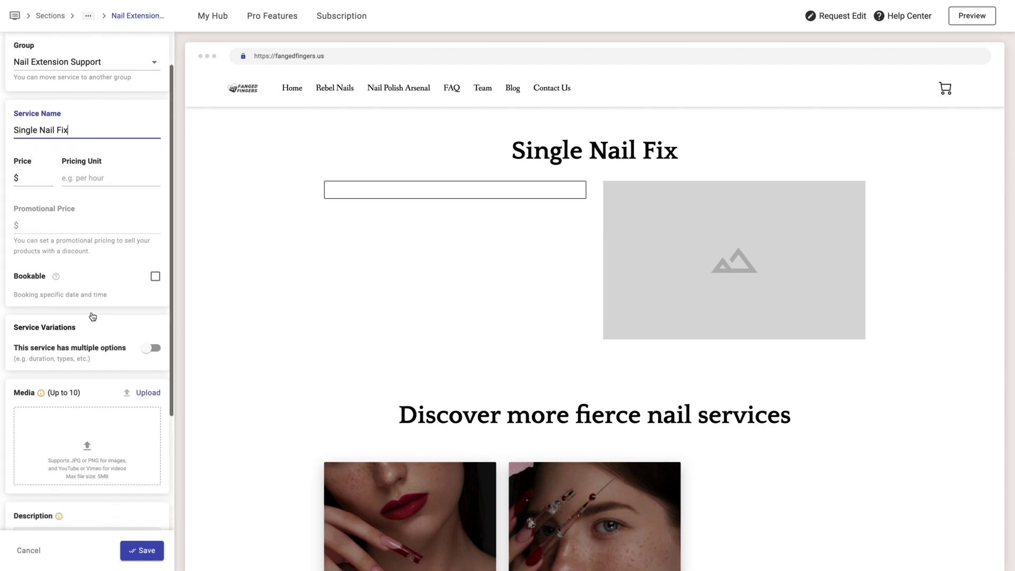
left_click(155, 258)
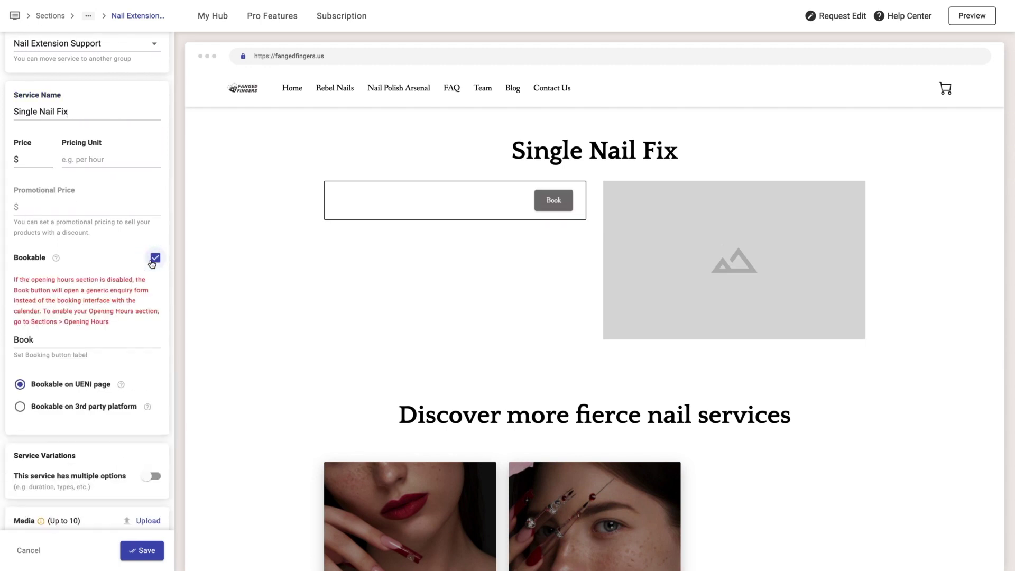
- Attach the pink nail art photo from the Media library and paste the service description
scroll(84, 340, "down", 1)
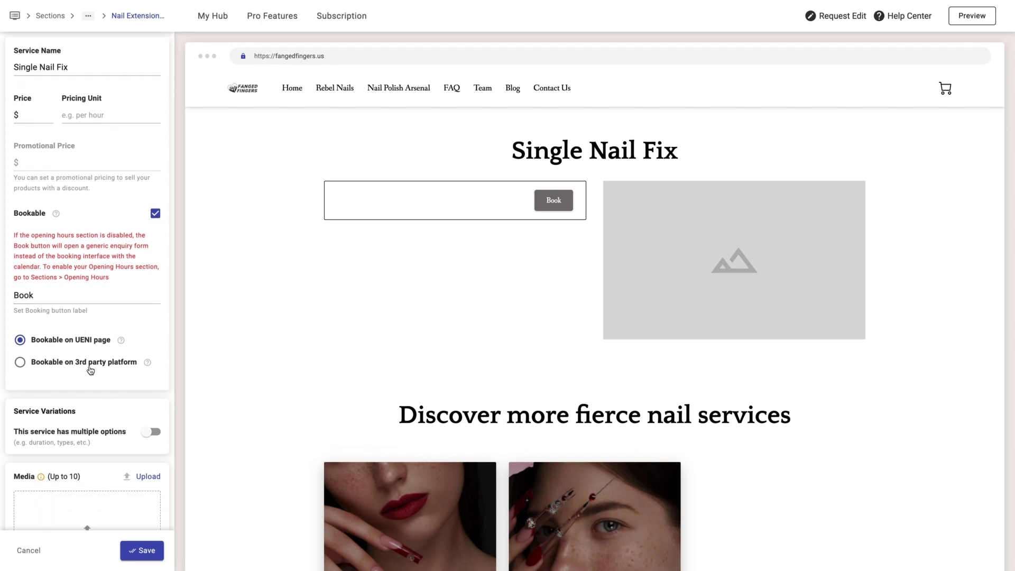
scroll(90, 370, "down", 2)
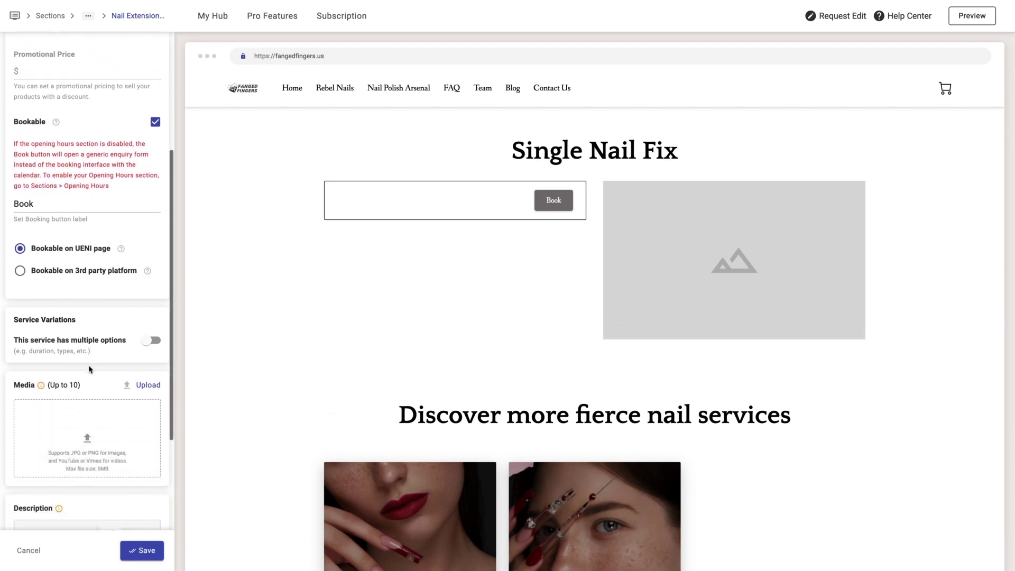
left_click(98, 432)
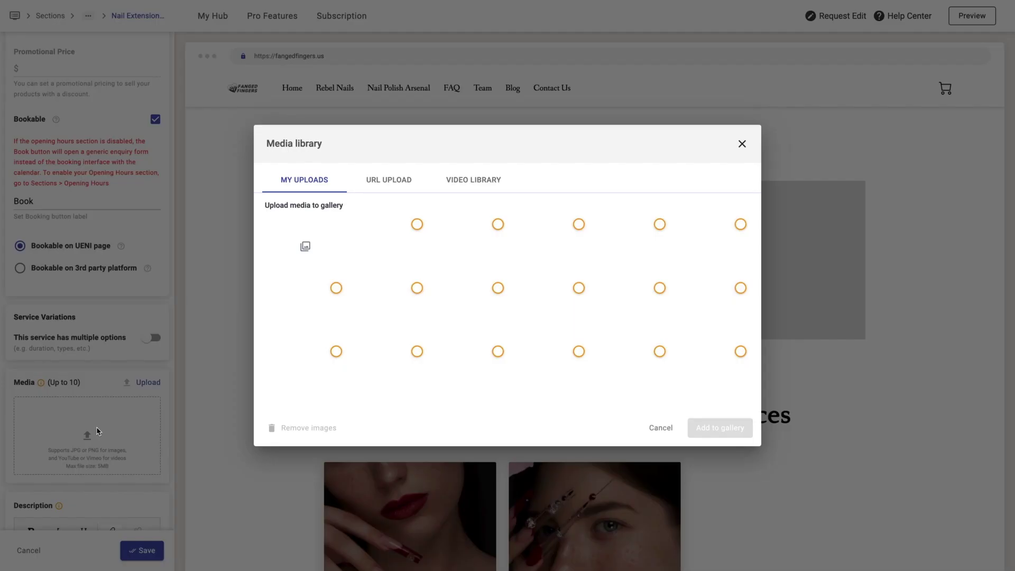
left_click(555, 379)
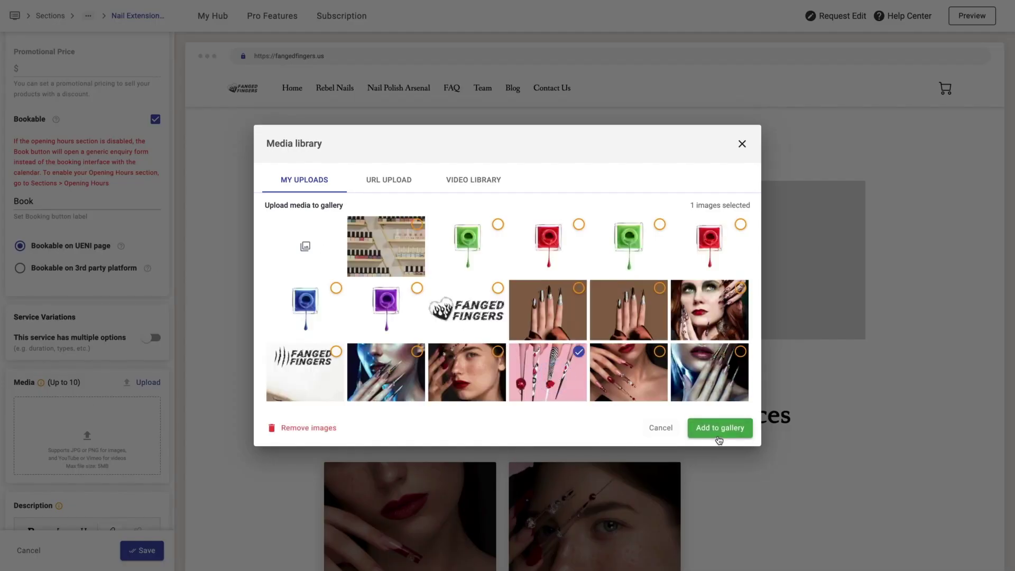
left_click(720, 428)
scroll(121, 367, "down", 3)
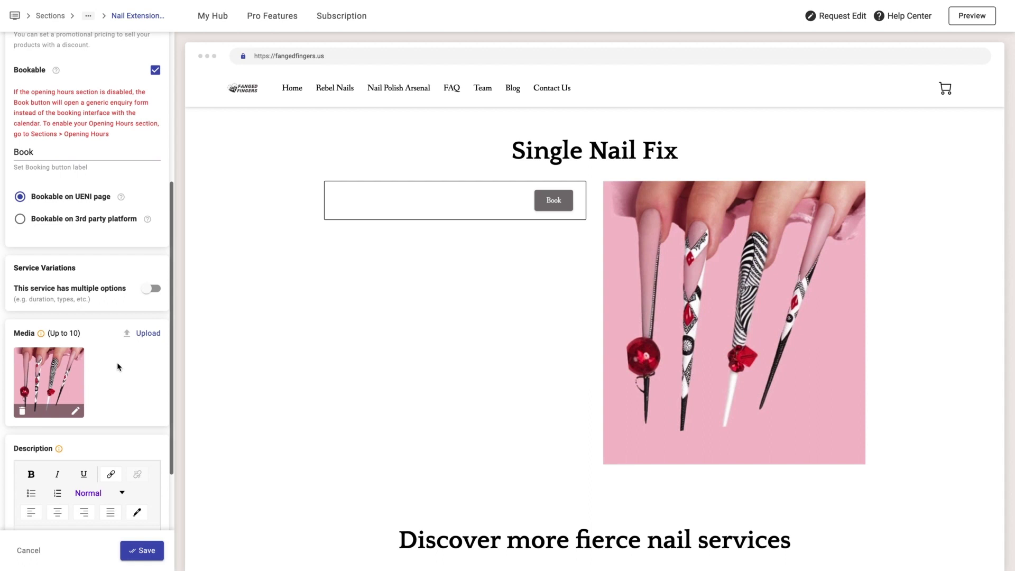
left_click(98, 492)
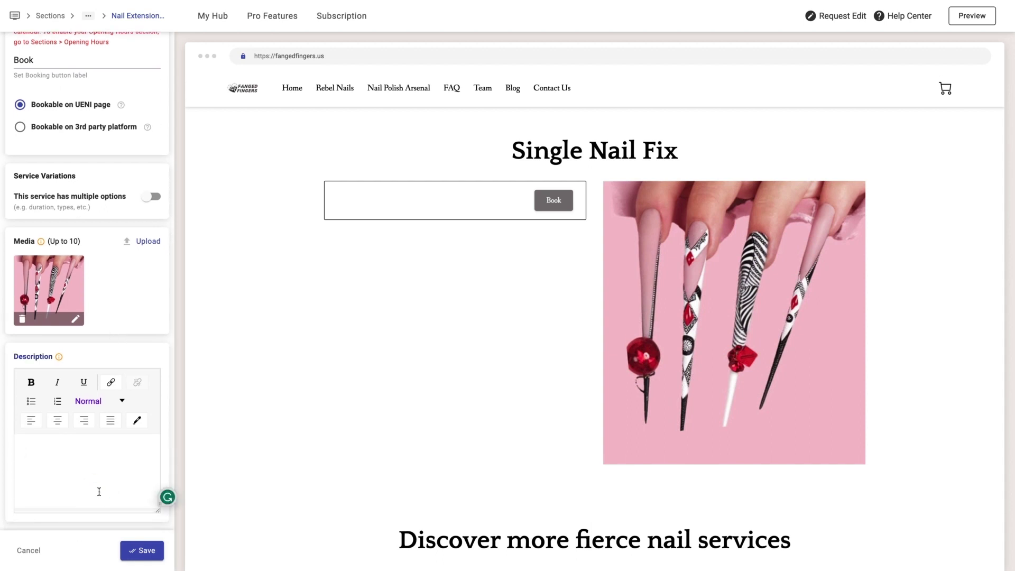
type("If you accidentally break or damage one of your nail extensions, our Single Nail Fix service can help you restore your manicure to perfection. This service is available for gel, fiberglass, and acrylic extensions and is the ultimate way to keep your nails looking their best, no matter what life throws your way. Don't let a broken nail ruin your fierce and fabulous manicure; book our one-finger replacement service at Fanged Fingers and let us restore your nails to their full potential!")
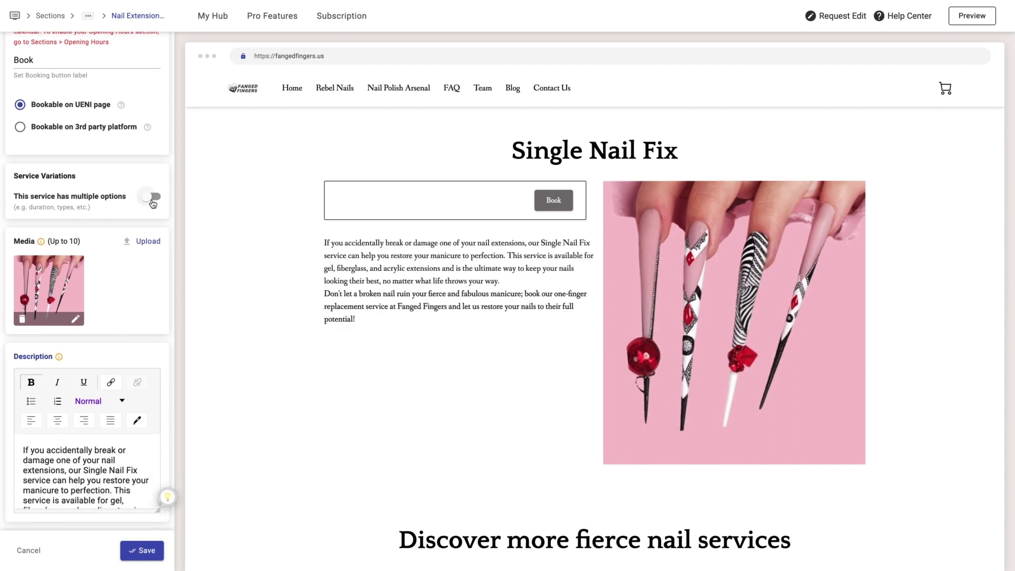
- Add a Type option with choices Gel, Fyberglass and Acrylic to Single Nail Fix and save
left_click(152, 200)
left_click(78, 256)
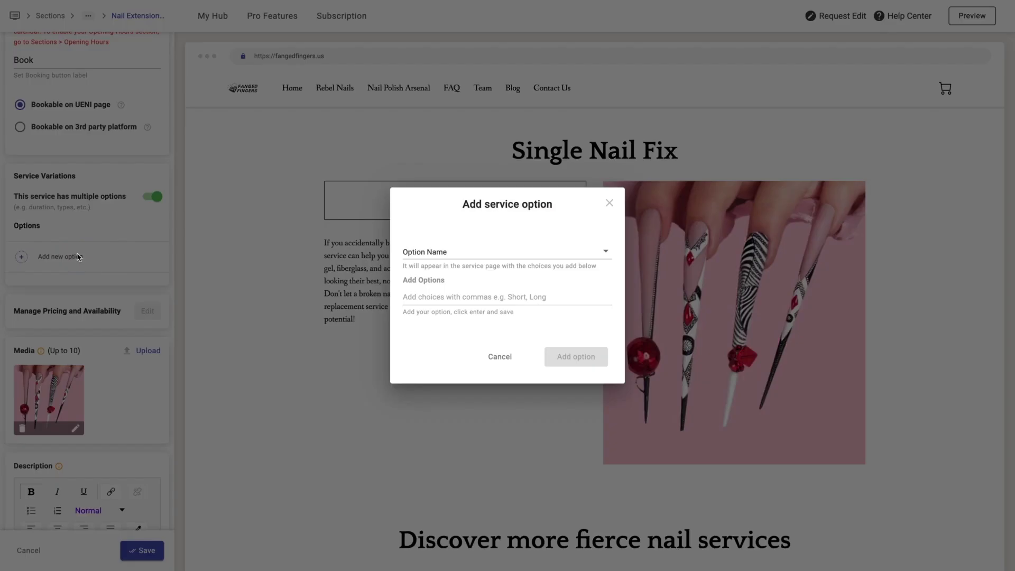
left_click(445, 260)
left_click(445, 257)
left_click(414, 296)
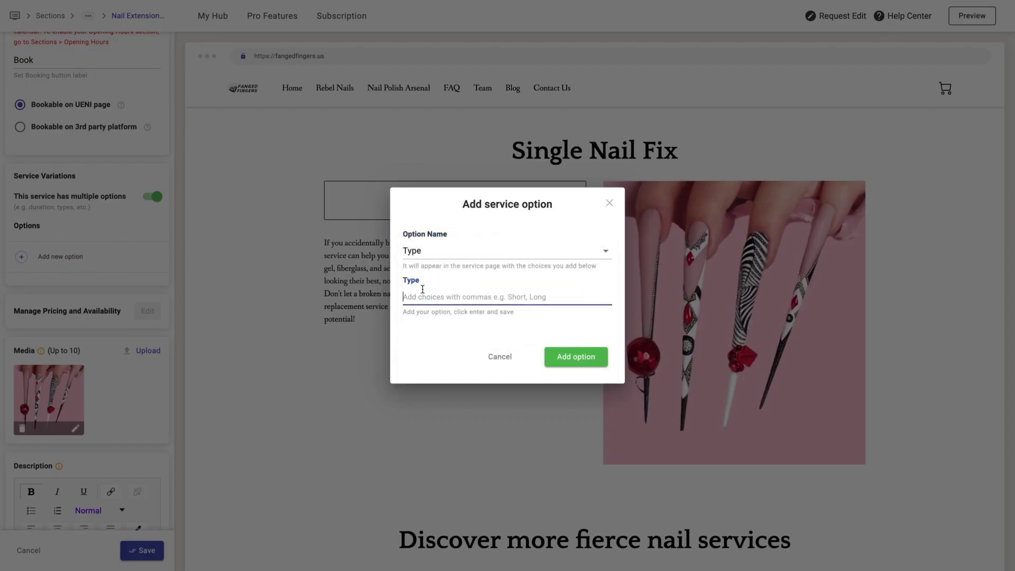
type("Gel,Fyber")
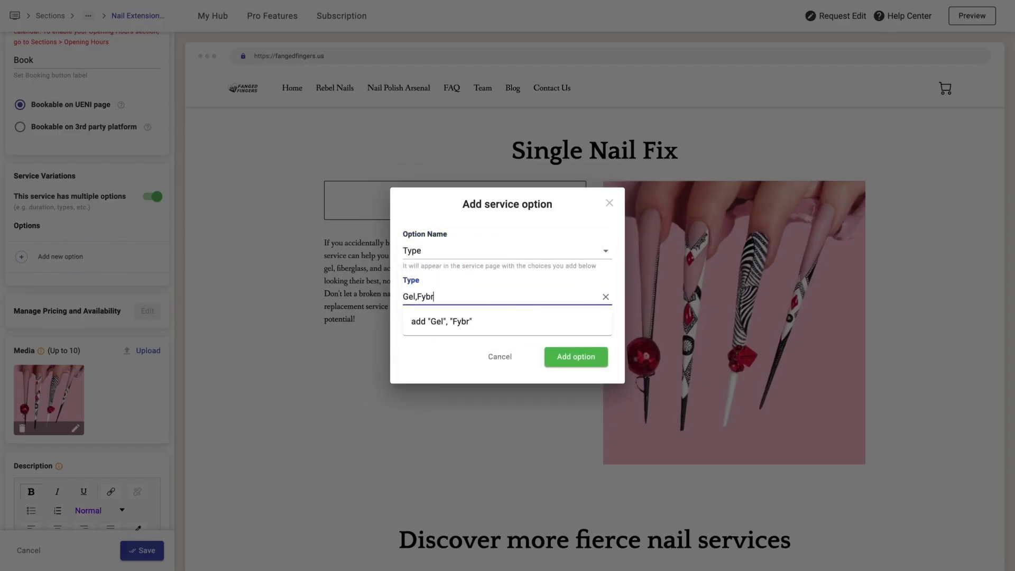
key("BackSpace")
type("erglass,Acrylic")
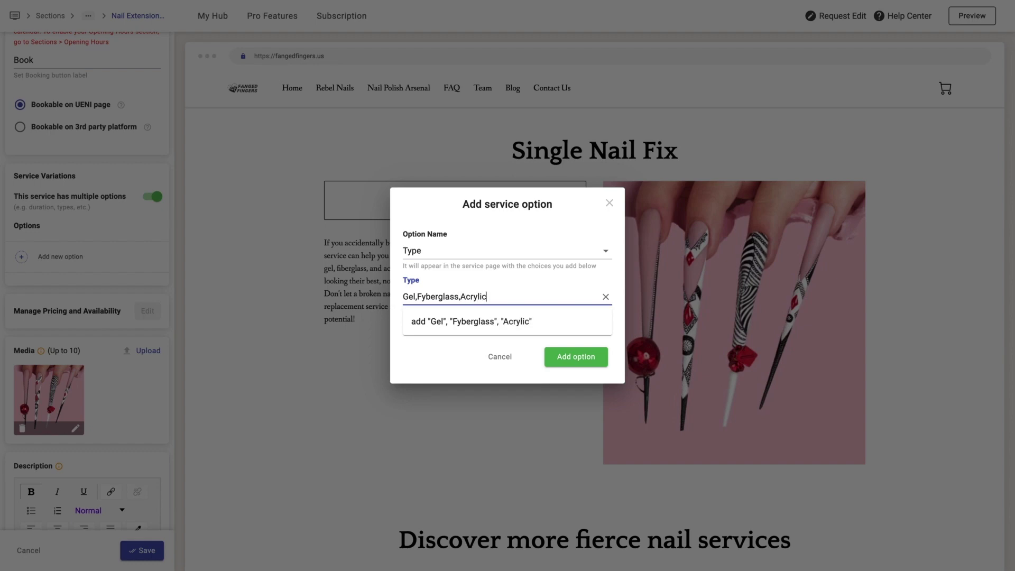
left_click(453, 324)
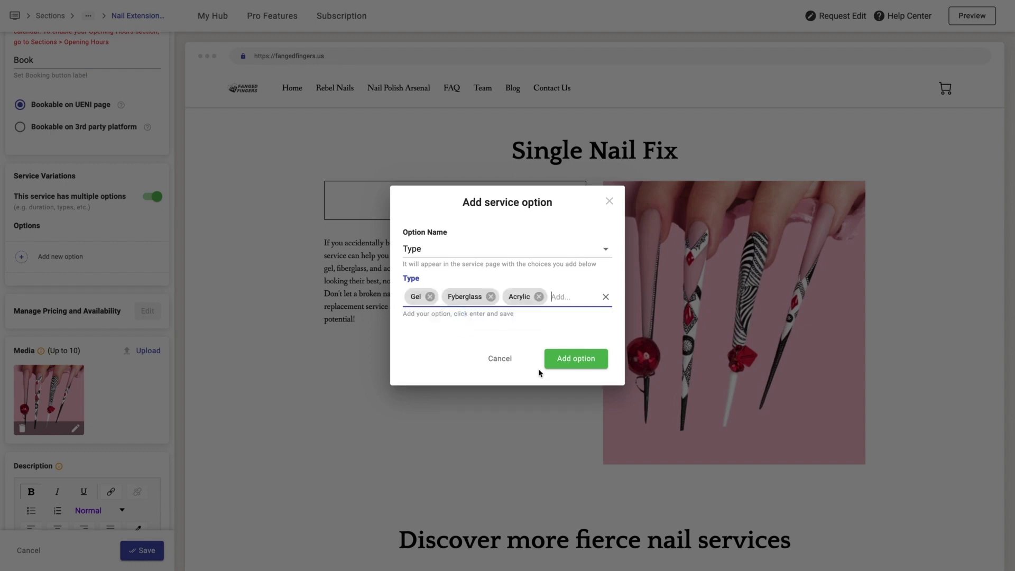
left_click(576, 356)
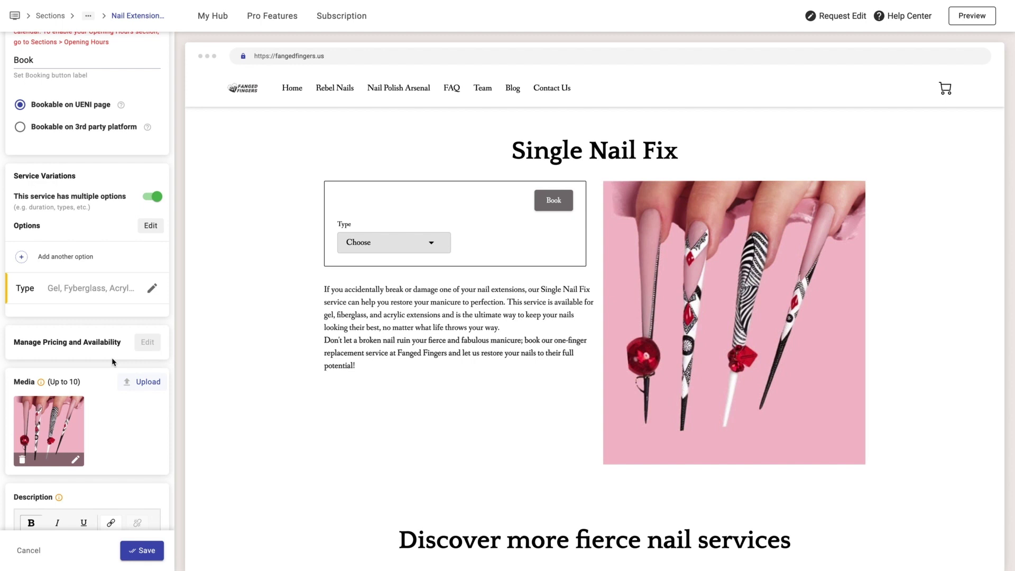
scroll(107, 320, "down", 3)
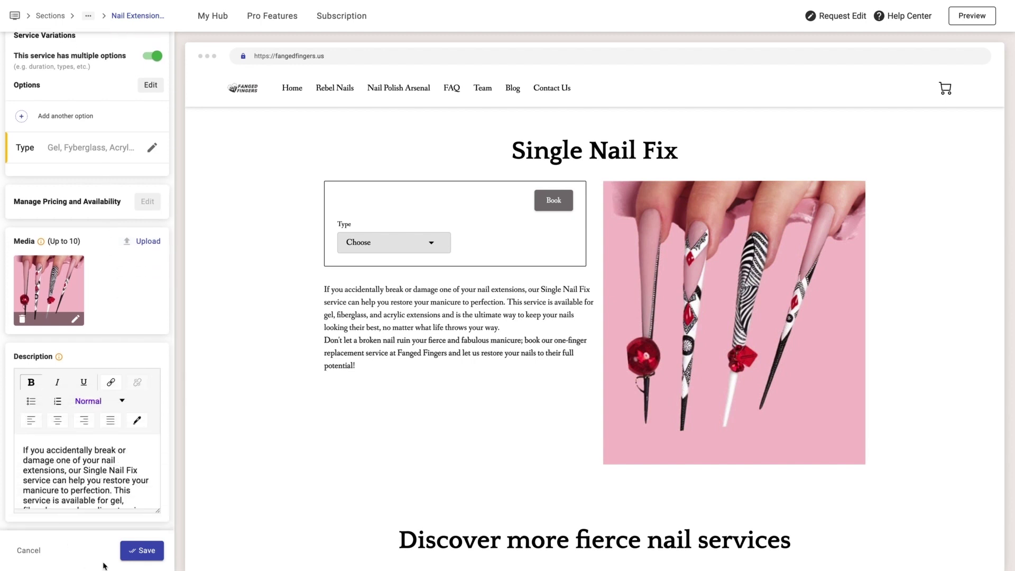
left_click(146, 550)
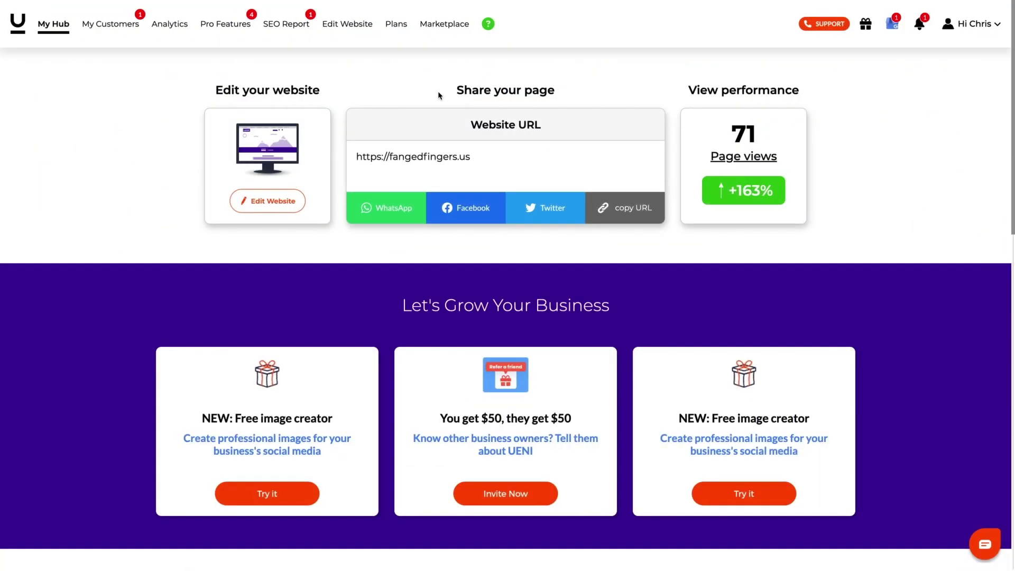
- Confirm the unconfirmed Oct 4 booking with the reply 'I got you girl!'
left_click(919, 23)
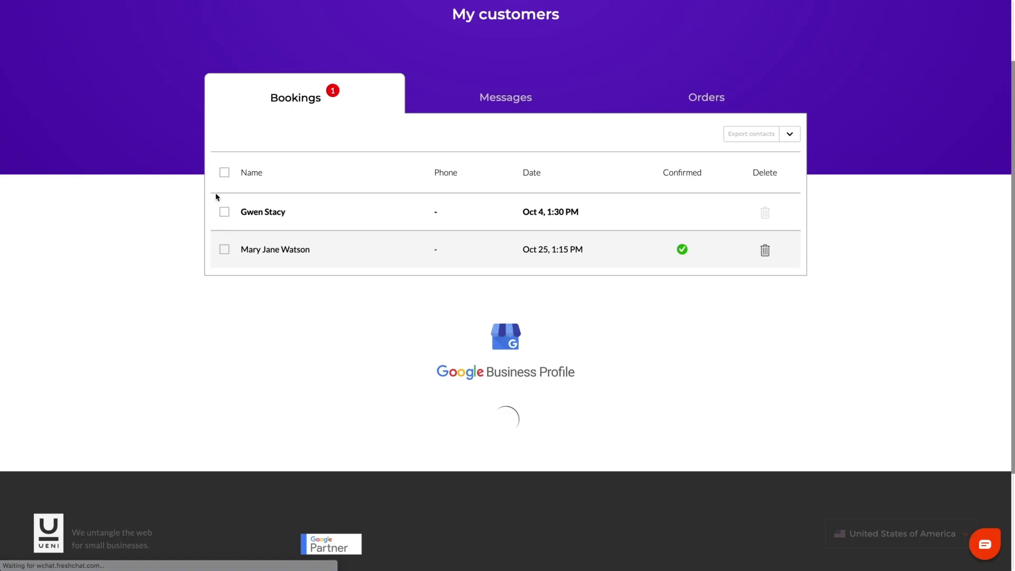
left_click(276, 212)
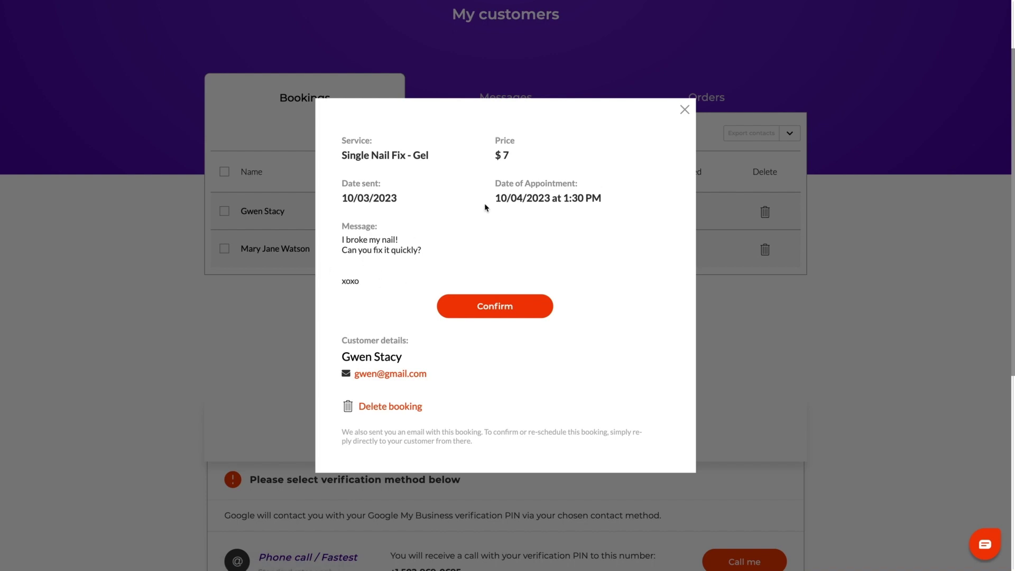
left_click(523, 312)
type("I ")
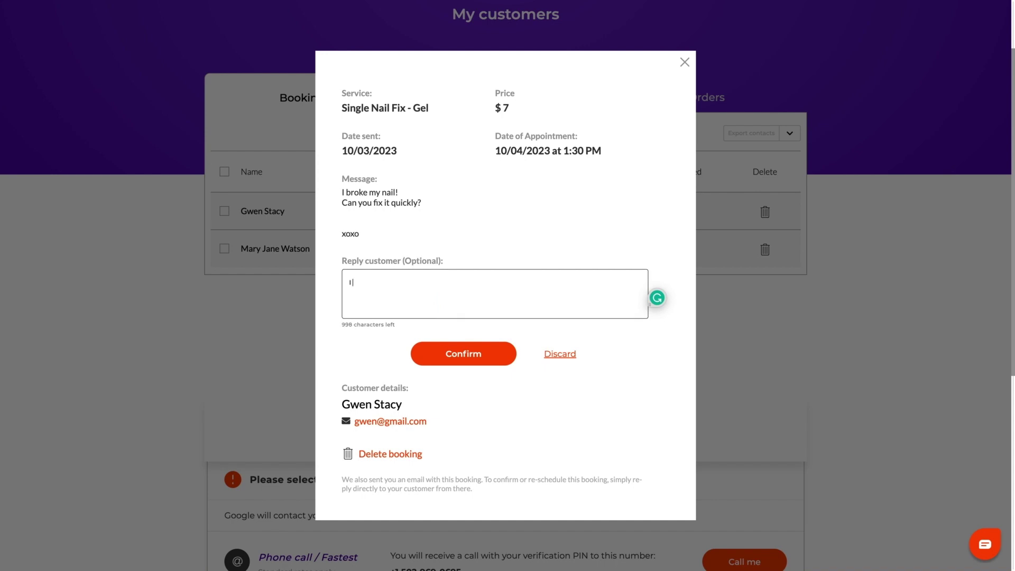
type("got you girl!")
scroll(429, 330, "up", 1)
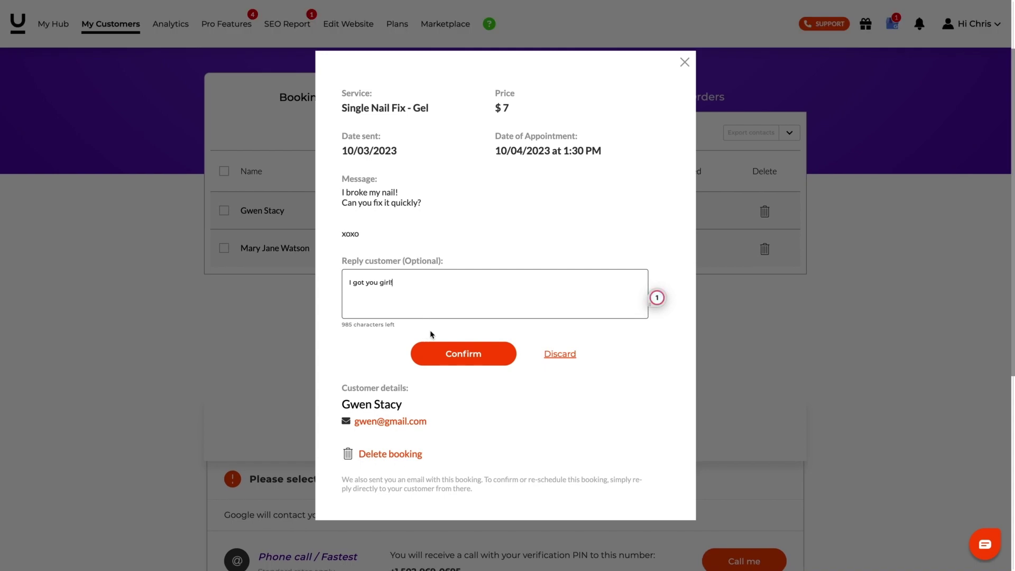
left_click(482, 364)
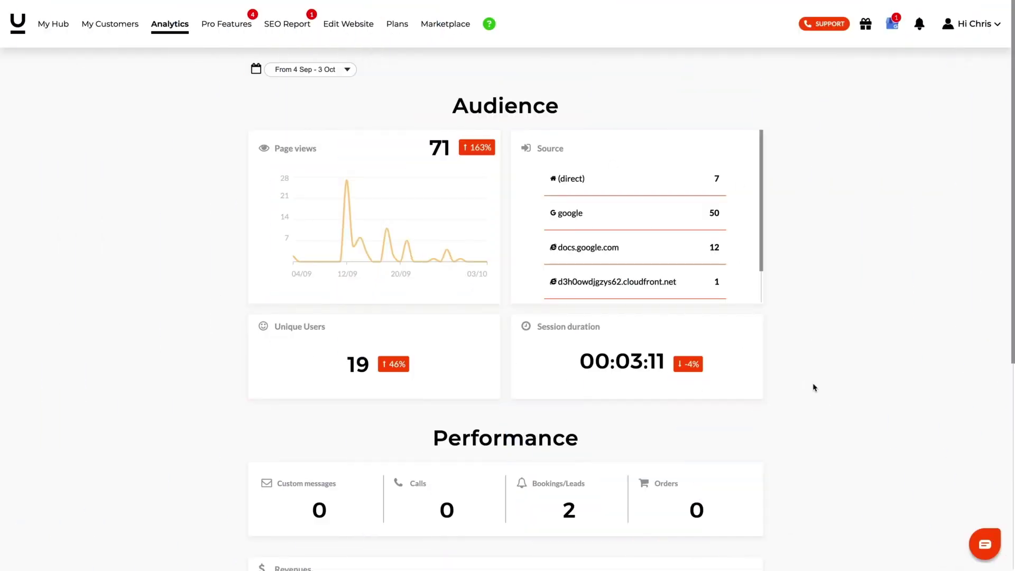
- Scroll through the Analytics Source list to review where visitors come from
scroll(707, 296, "down", 1)
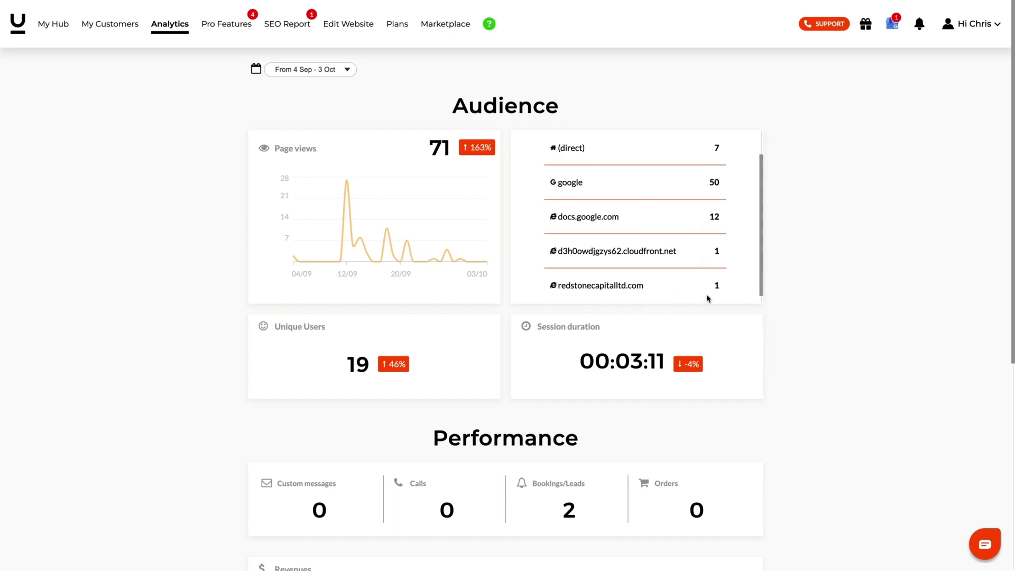
scroll(646, 257, "up", 1)
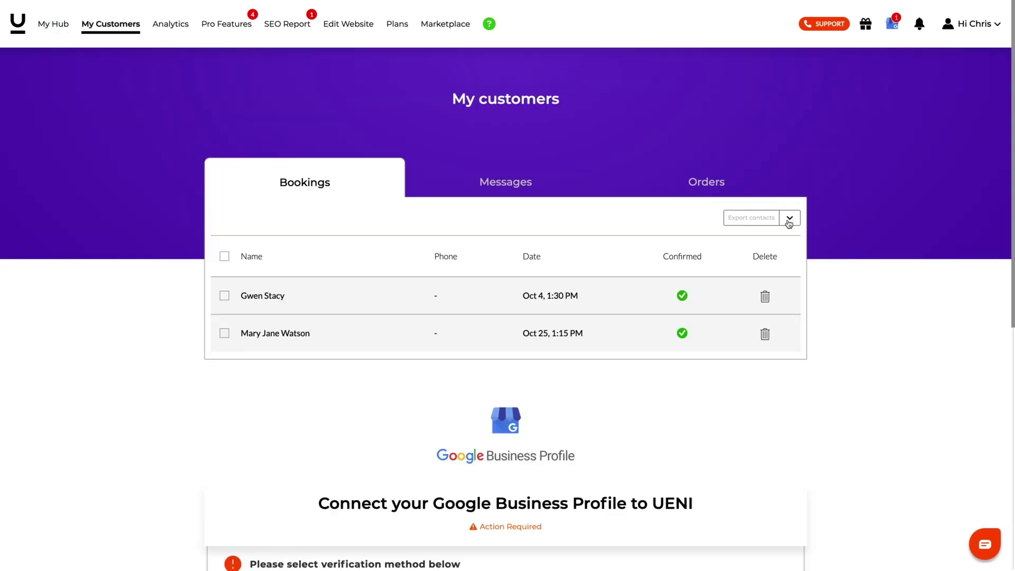
- Use the Export contacts menu on My Customers to export all contacts as CSV
left_click(789, 219)
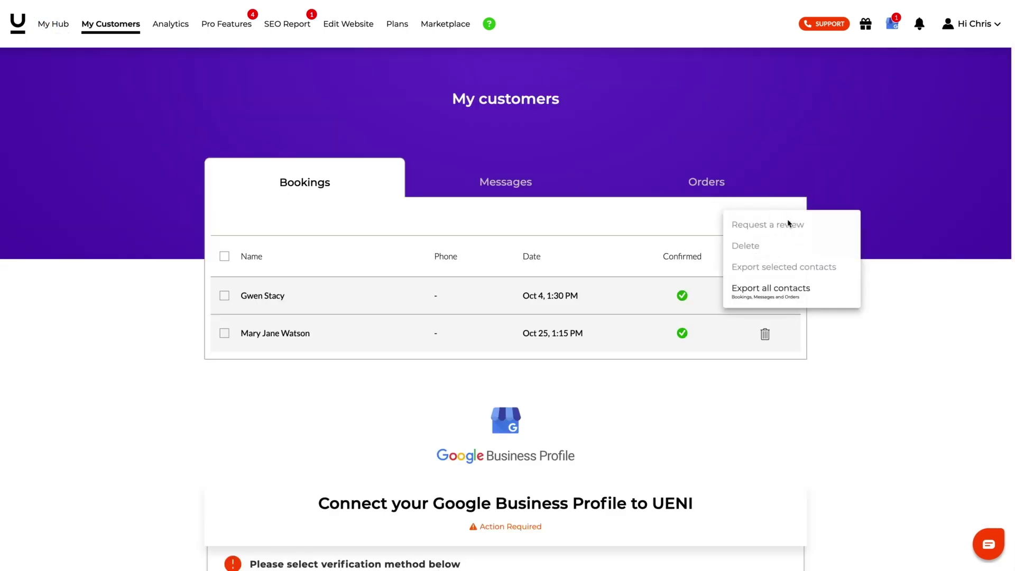
left_click(765, 299)
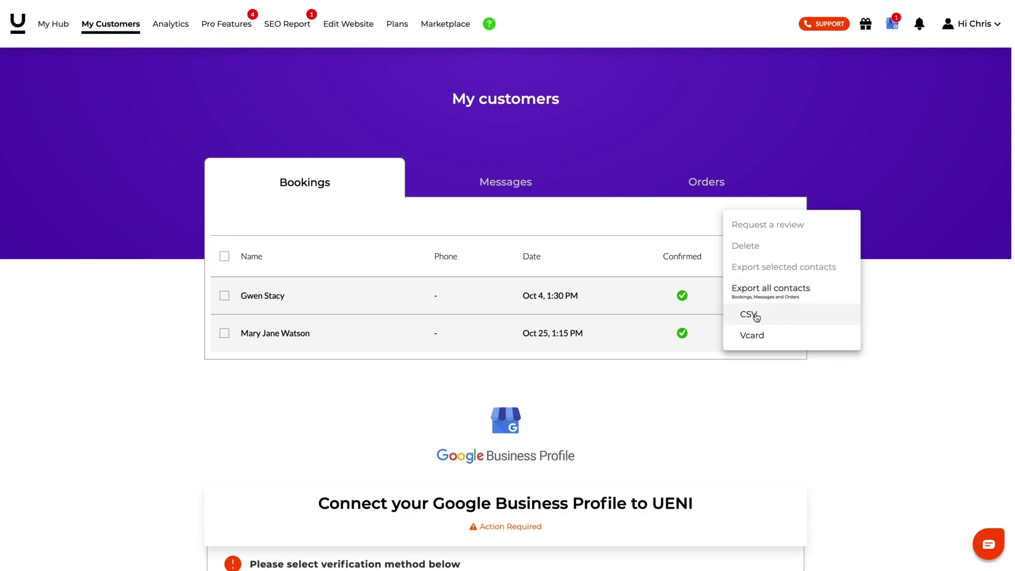
left_click(755, 315)
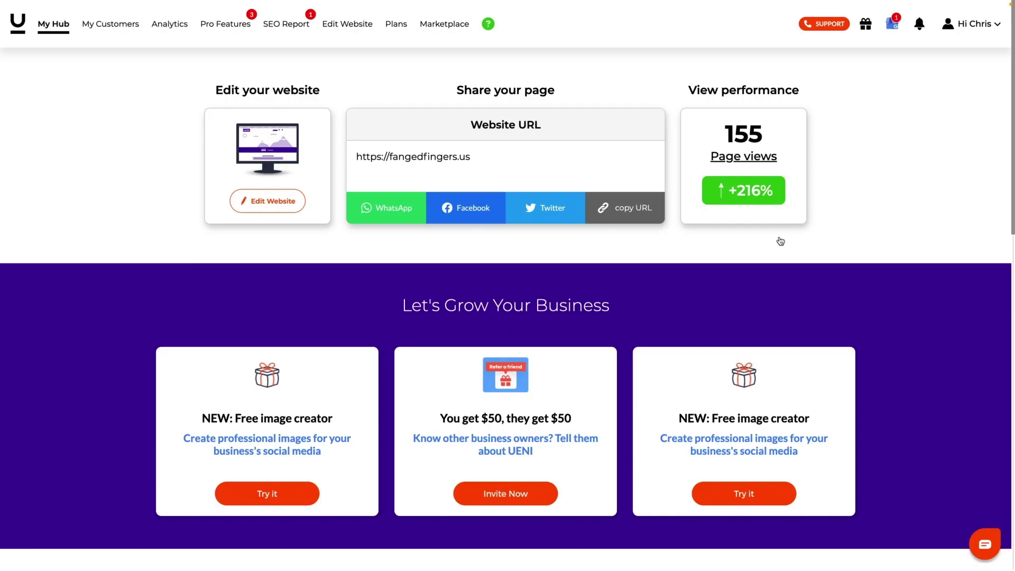
- Check the phone support notice and the Speak with an Agent chat, then begin a Request Edit
left_click(810, 25)
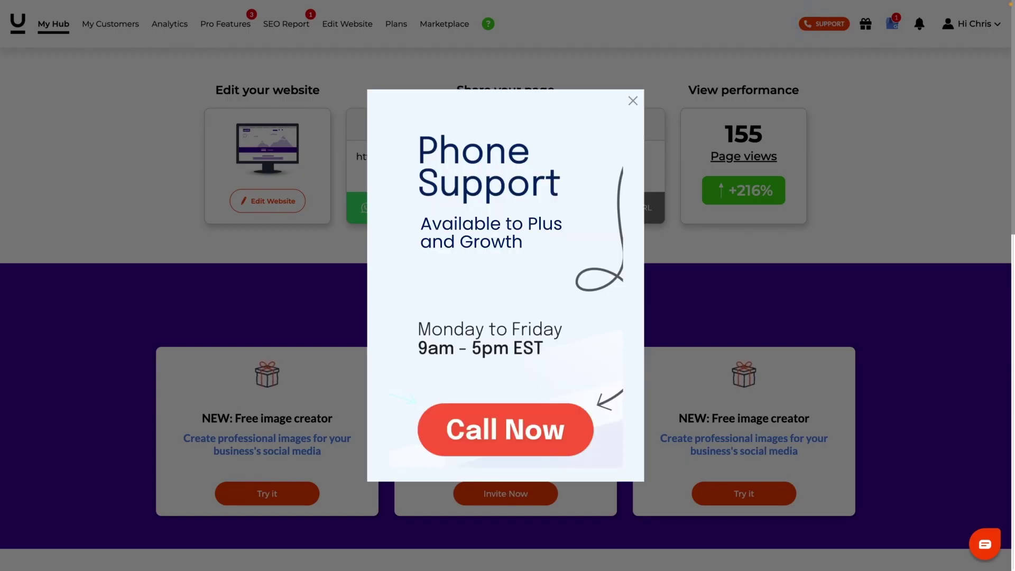
left_click(633, 101)
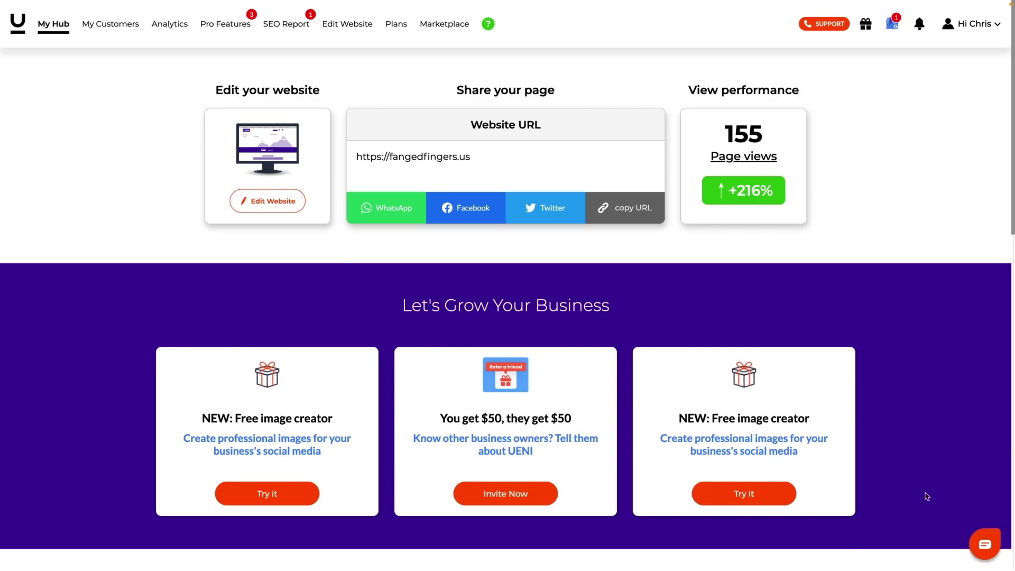
left_click(986, 546)
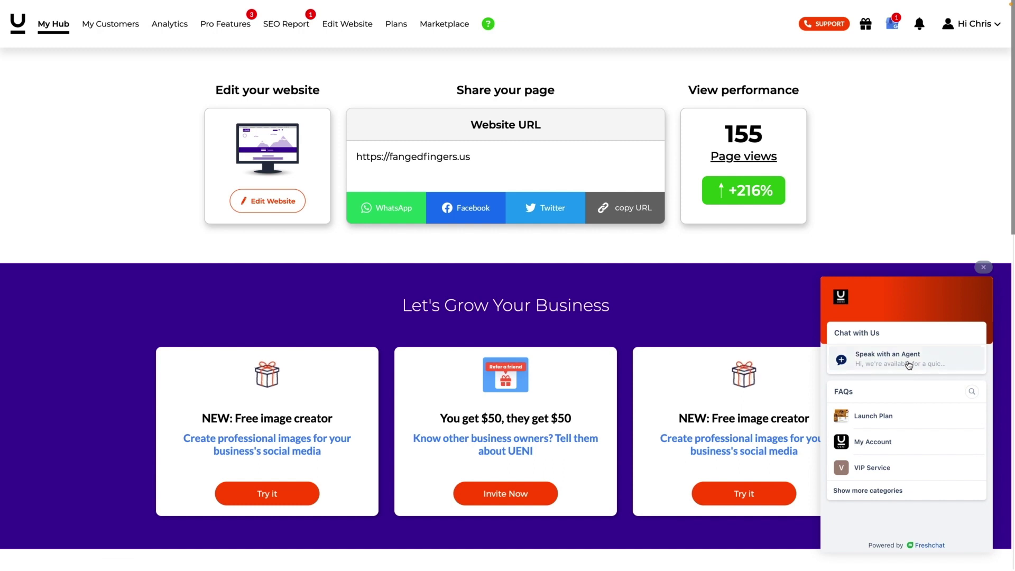
left_click(908, 362)
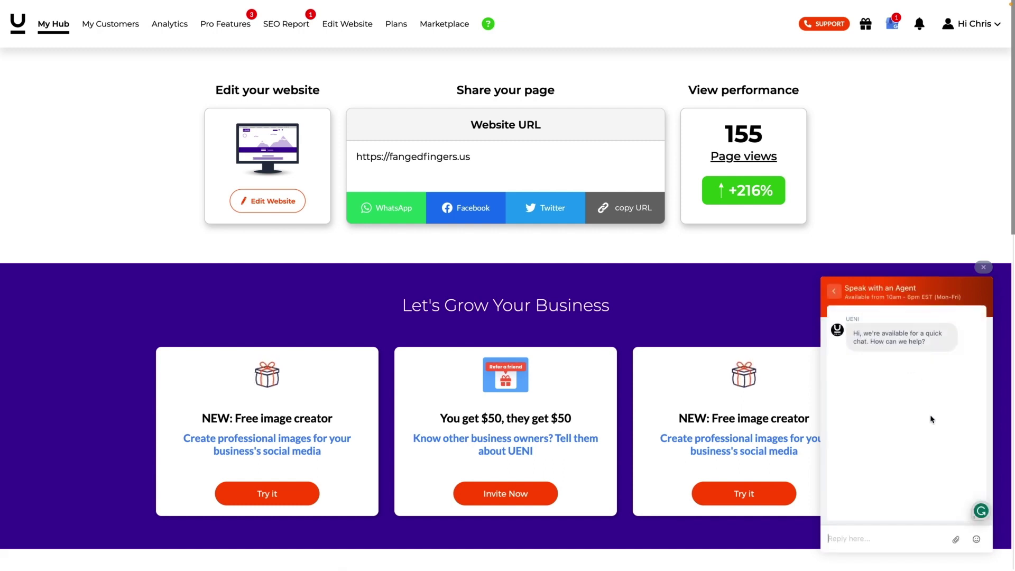
left_click(983, 267)
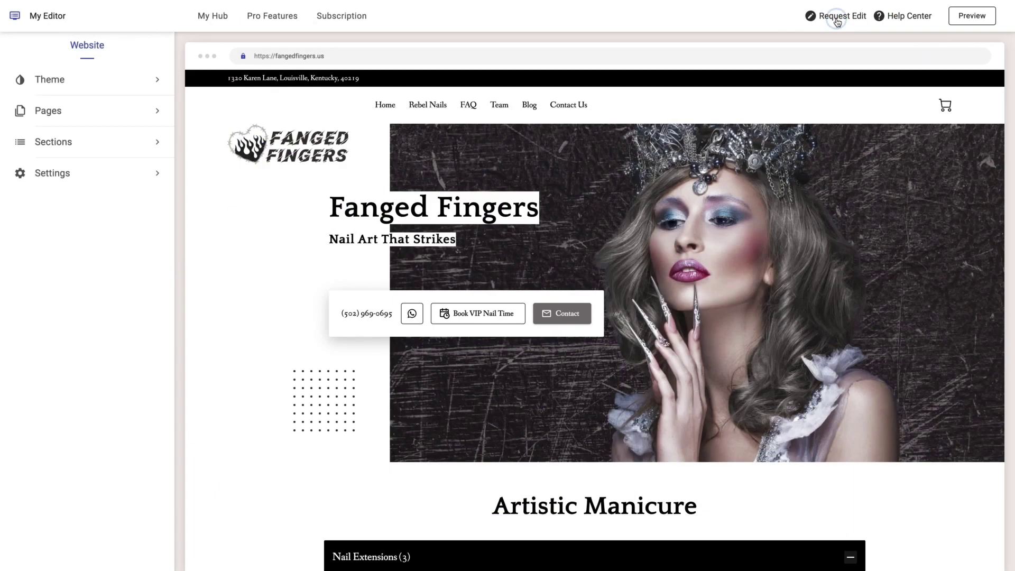
left_click(837, 18)
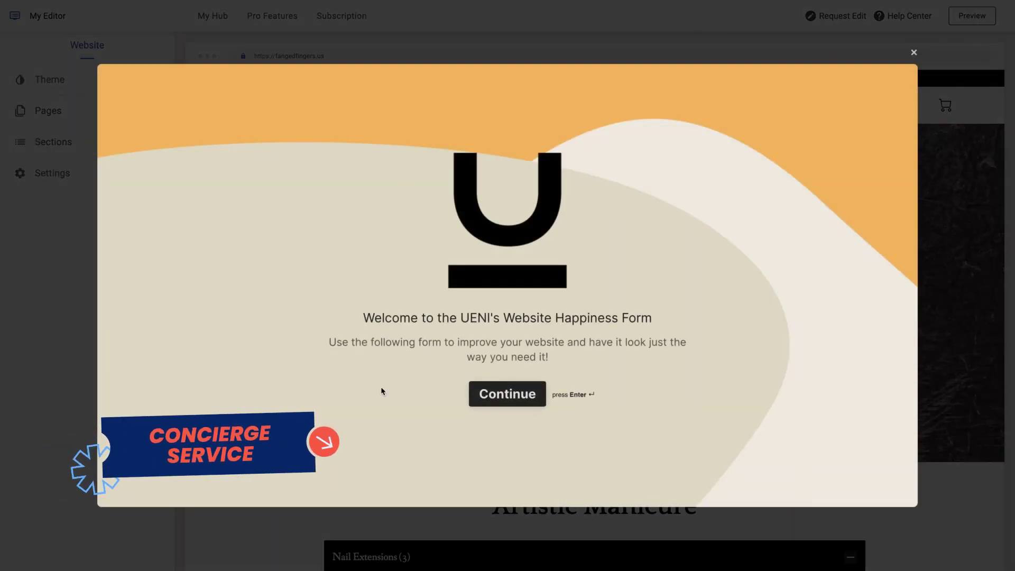
- Submit an Add new functionality request to connect the business's Instagram profile, giving its handle
left_click(494, 398)
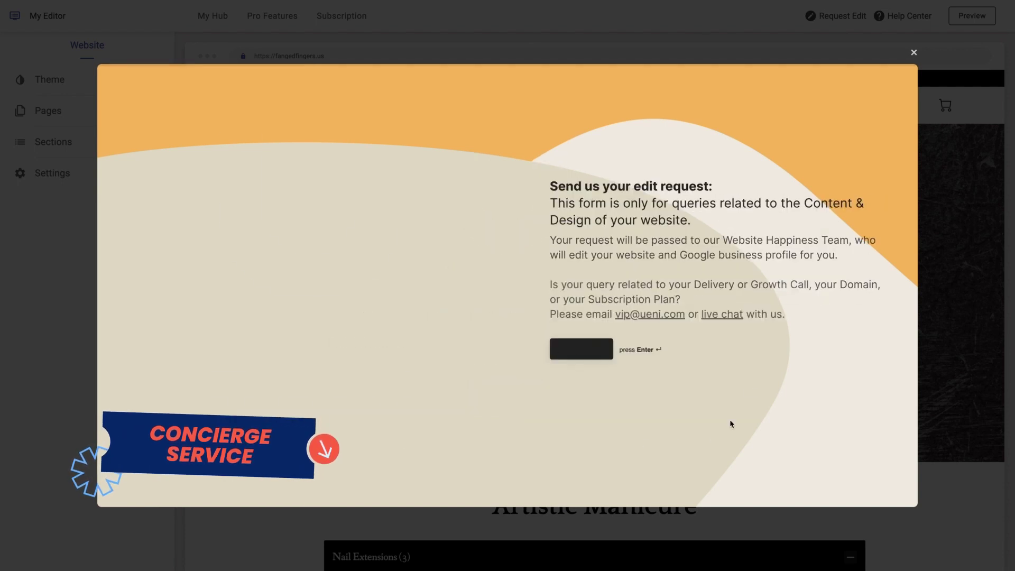
left_click(574, 351)
left_click(389, 290)
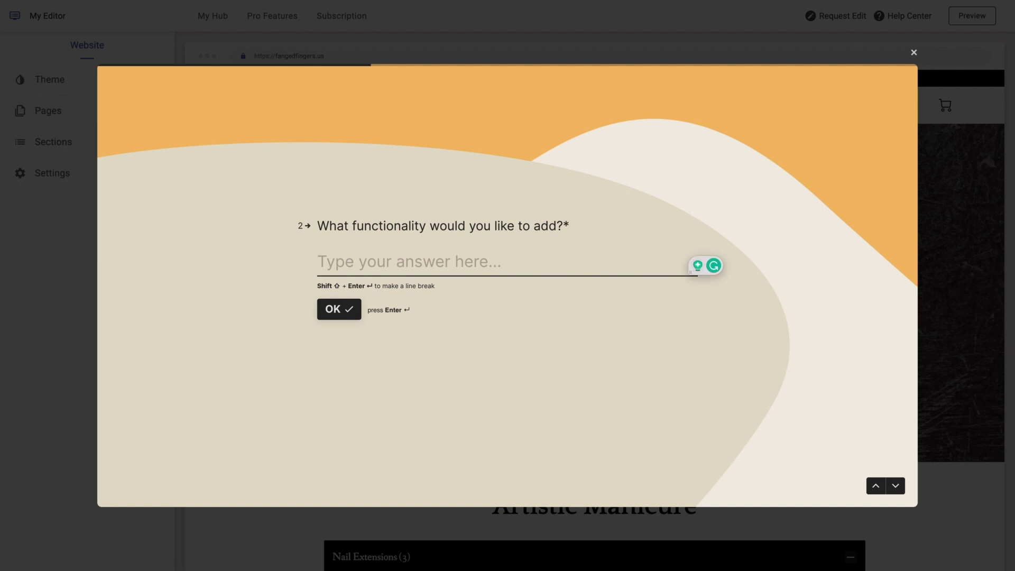
type("Connect m")
type("y Instagram")
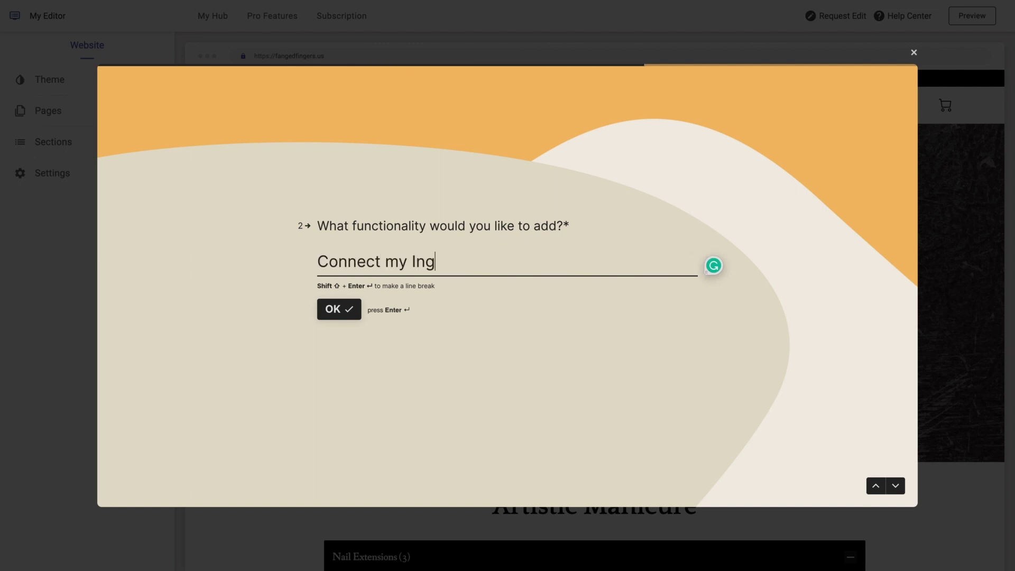
type(" pfo")
key("BackSpace")
key("BackSpace")
type("rofile")
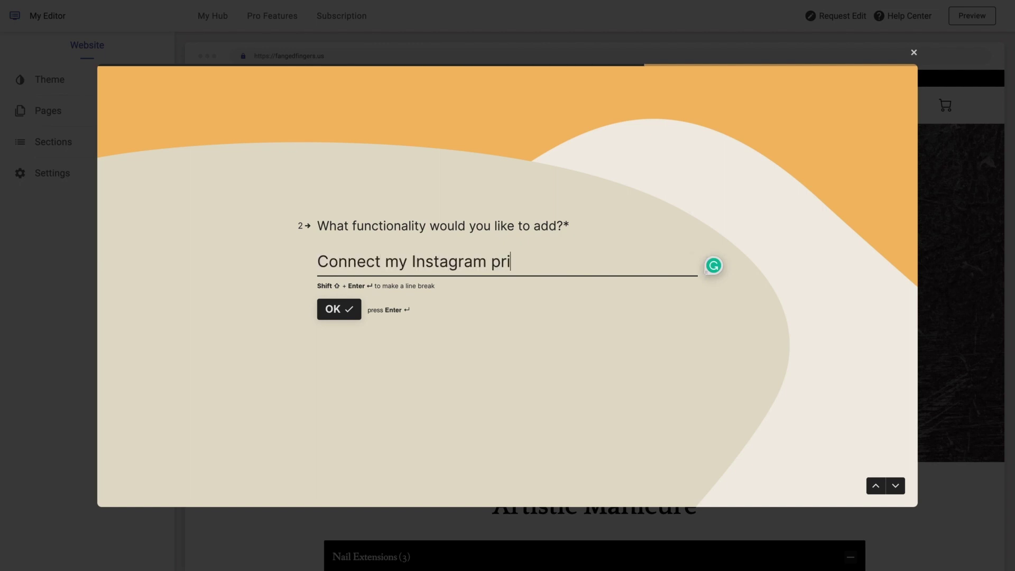
type(" @fangedfinger")
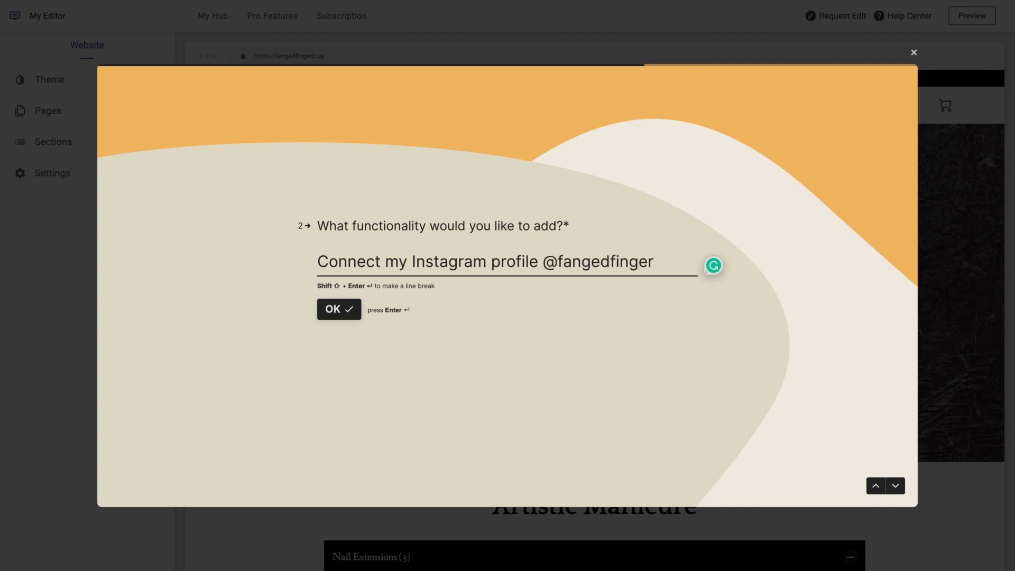
type("s.us")
left_click(334, 321)
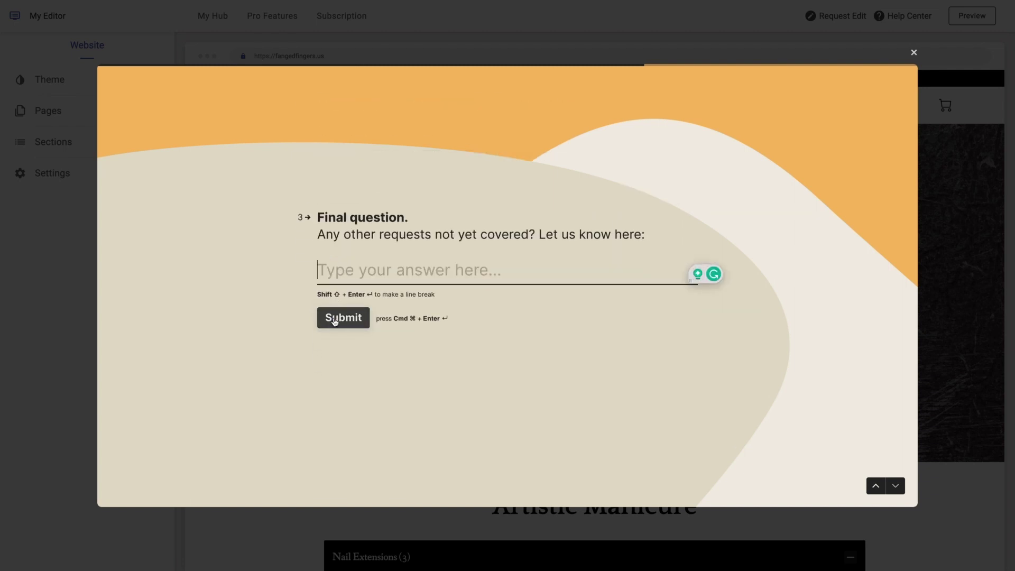
left_click(334, 322)
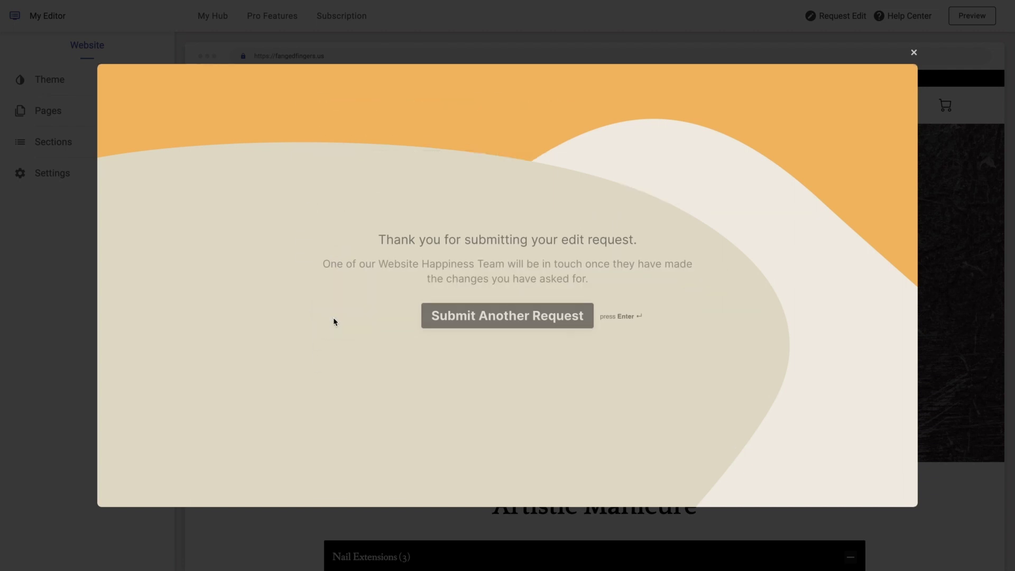